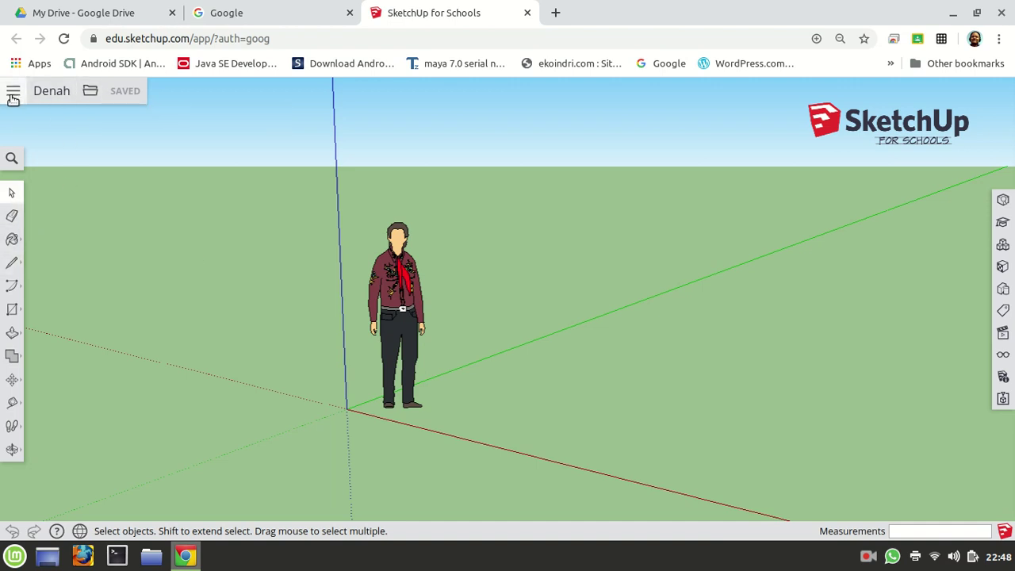
# Start a new untitled model in place of the Denah model
pyautogui.click(94, 99)
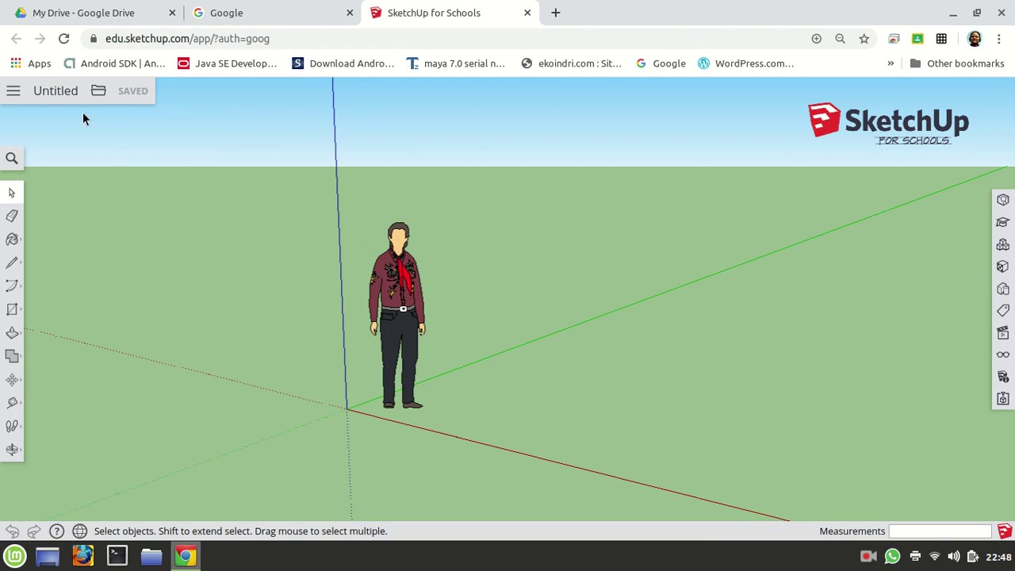
pyautogui.click(70, 92)
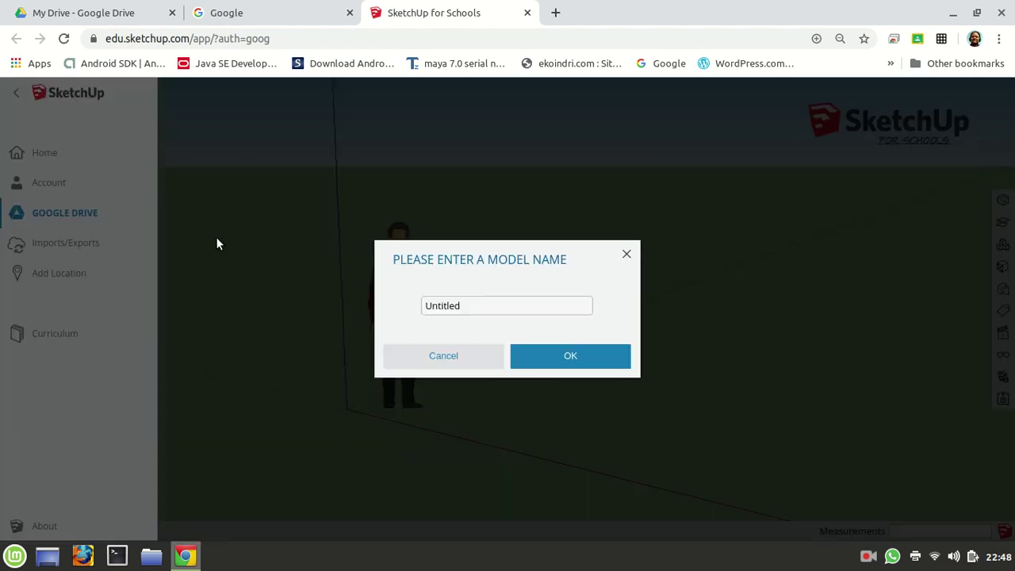
pyautogui.click(460, 360)
pyautogui.click(12, 90)
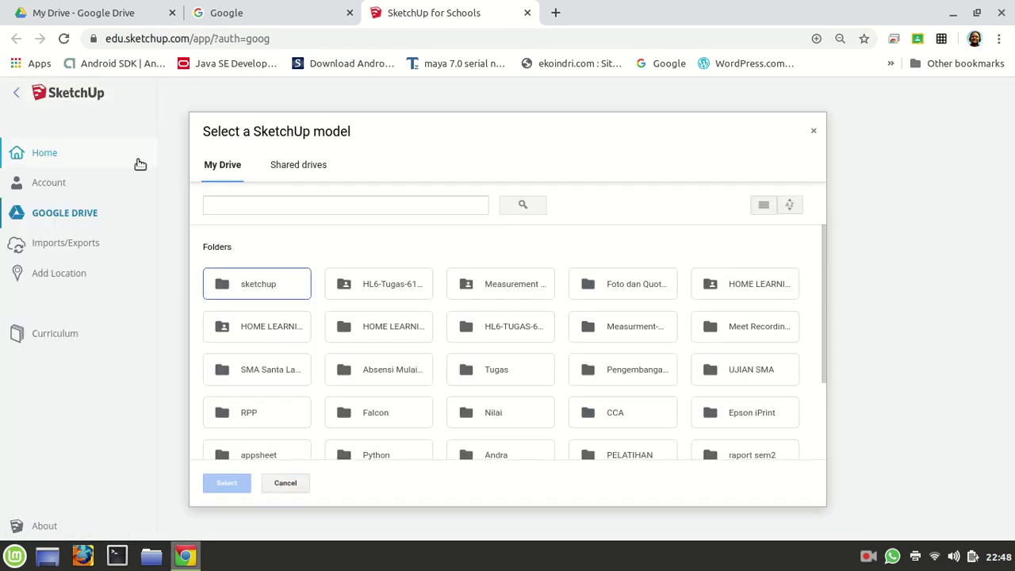
pyautogui.click(285, 484)
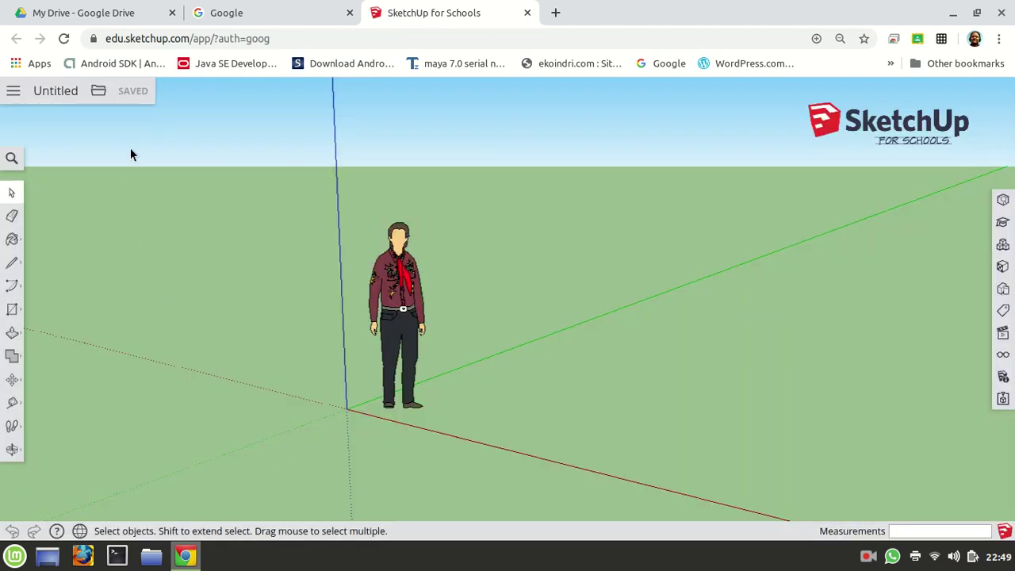
pyautogui.click(1003, 380)
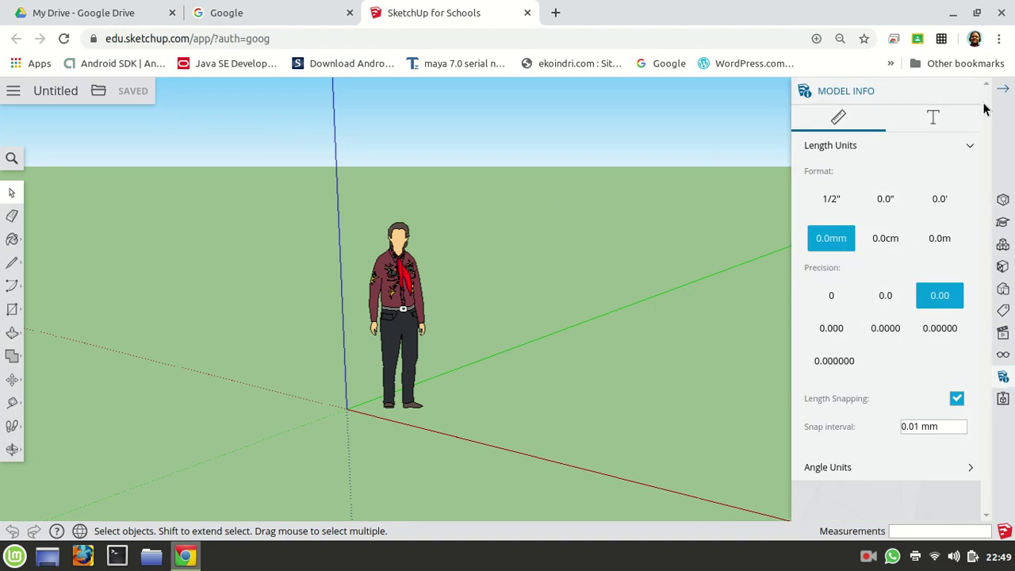
pyautogui.click(1003, 89)
# Name the model Latihan Denah and save it in the sketchup folder on Google Drive
pyautogui.click(70, 91)
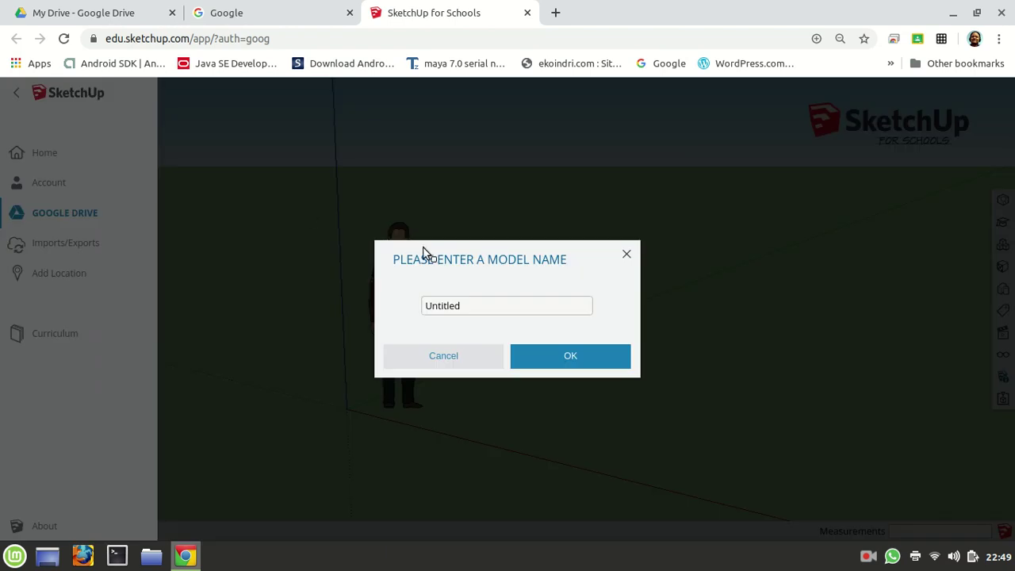
pyautogui.moveTo(489, 306); pyautogui.dragTo(415, 310)
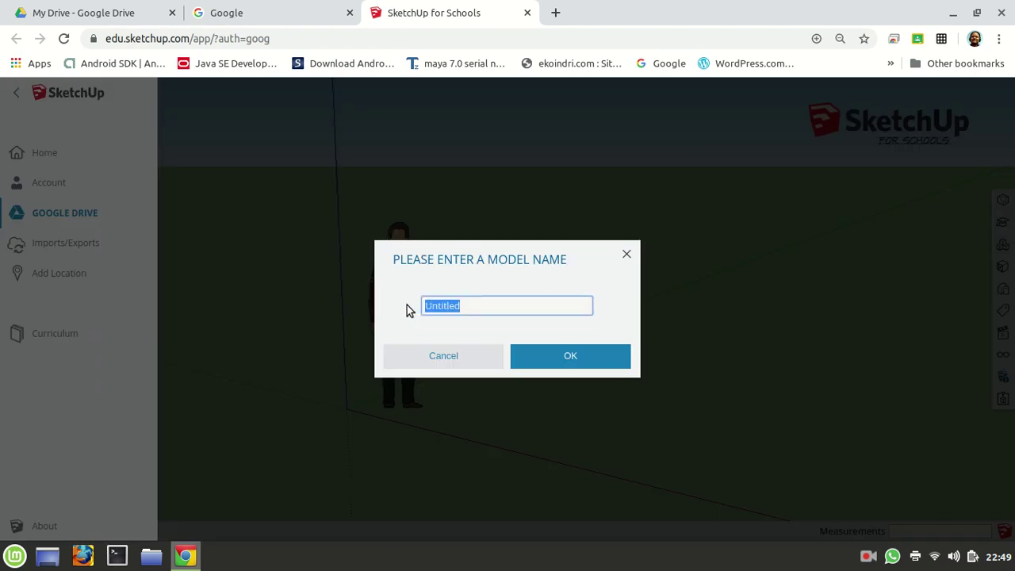
pyautogui.write('Latihan Denah')
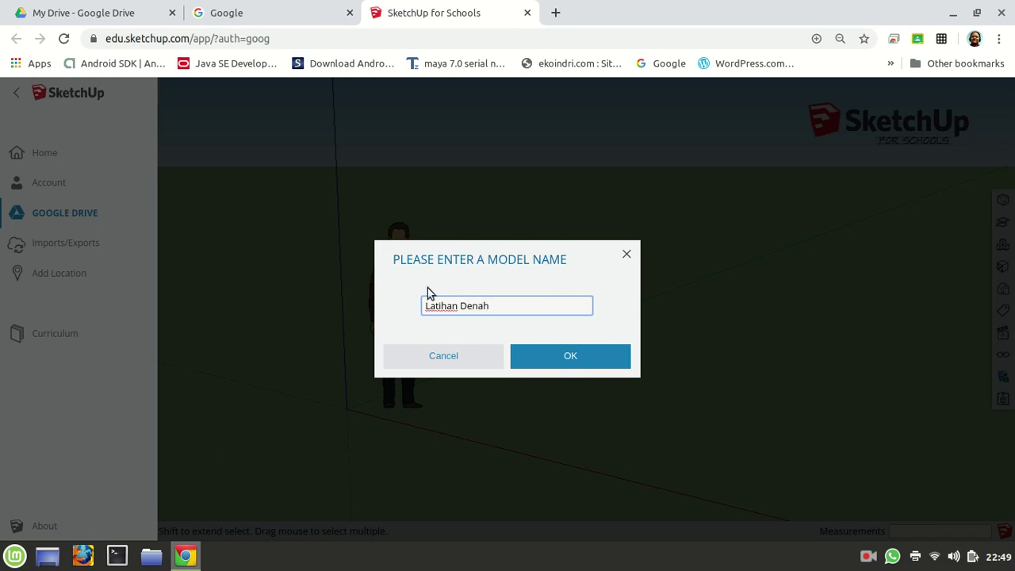
pyautogui.click(568, 362)
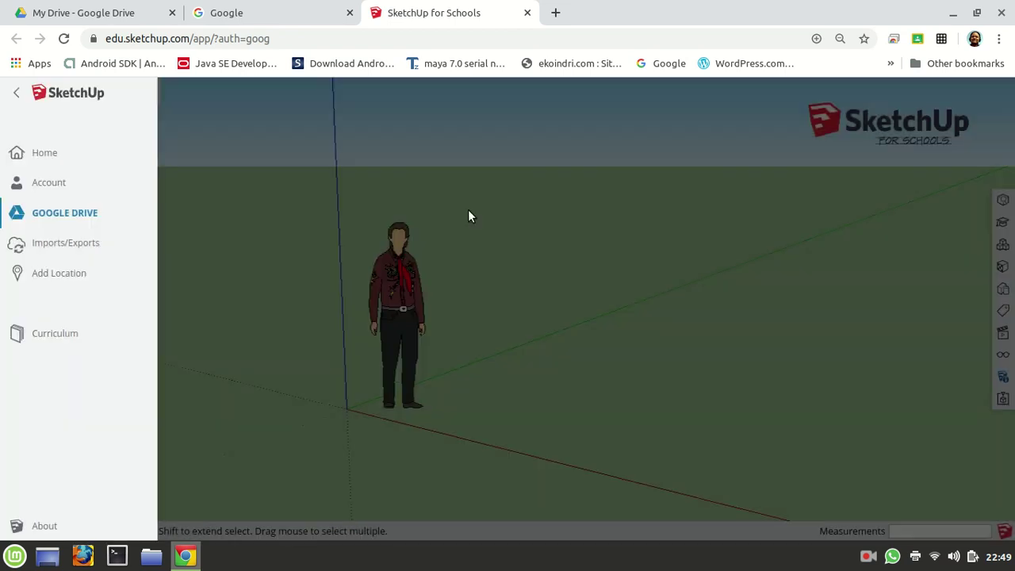
pyautogui.click(68, 213)
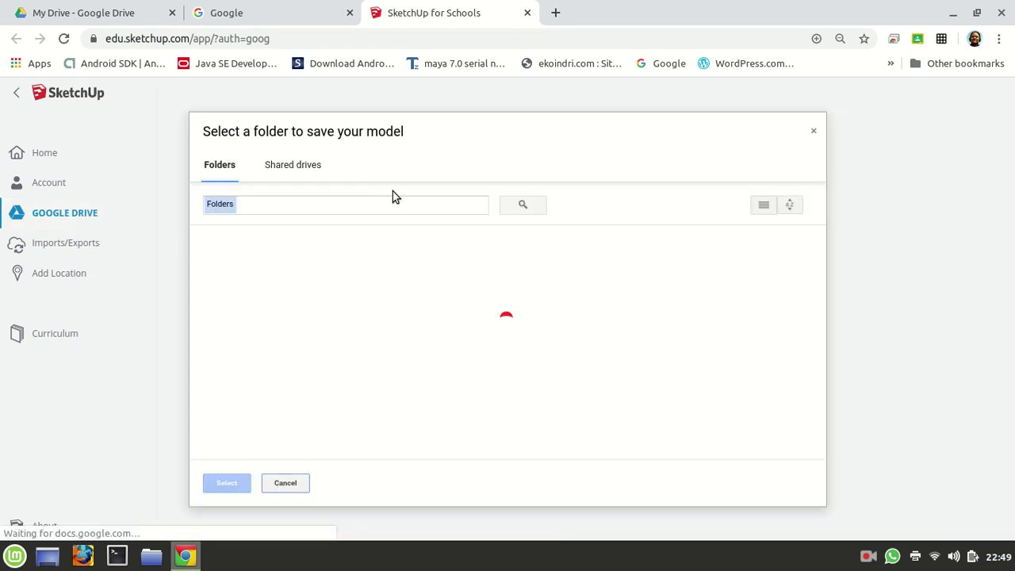
pyautogui.click(257, 287)
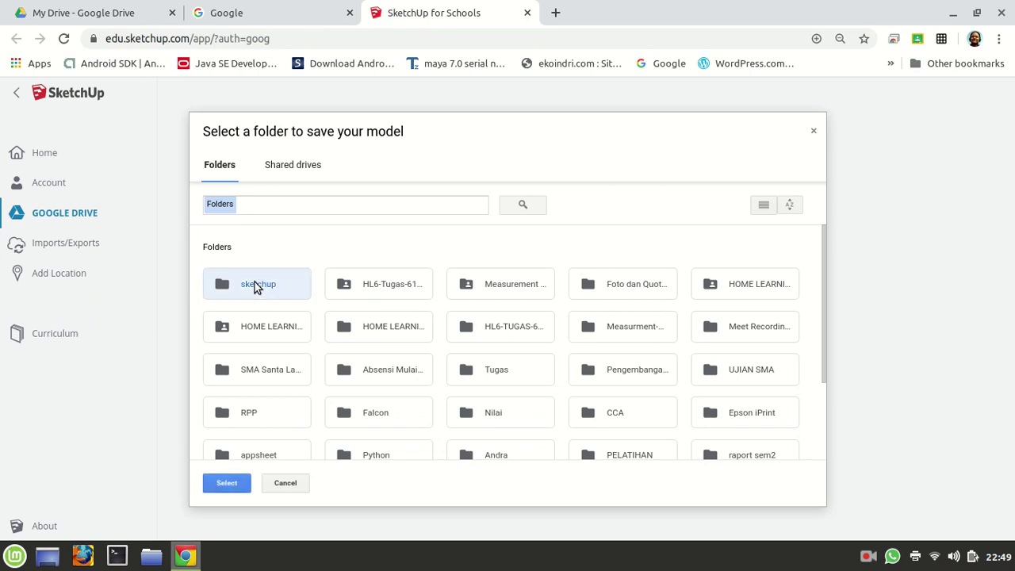
pyautogui.click(227, 485)
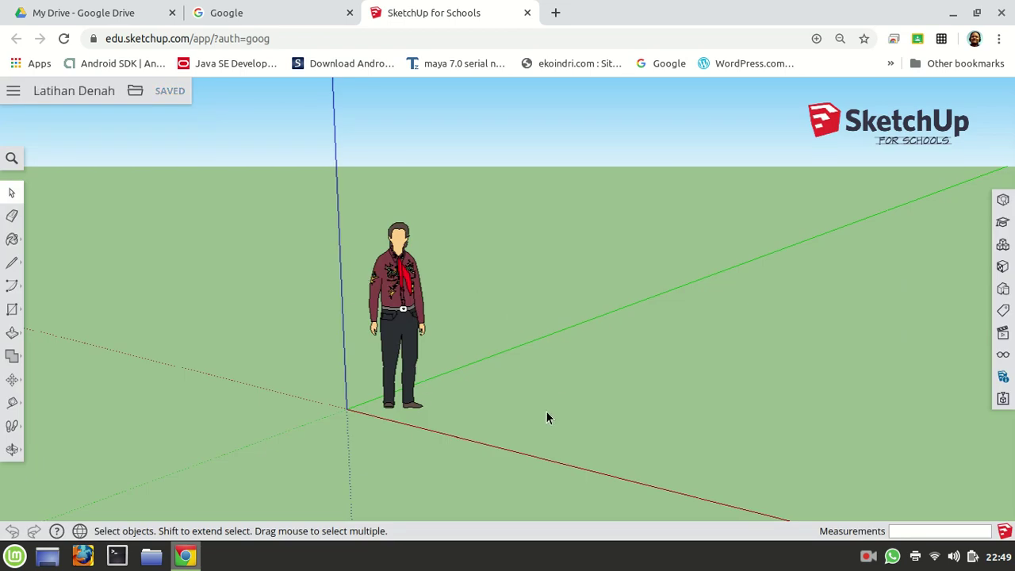
# Set the model's length units to metres with a precision of 0 decimal places
pyautogui.click(1003, 377)
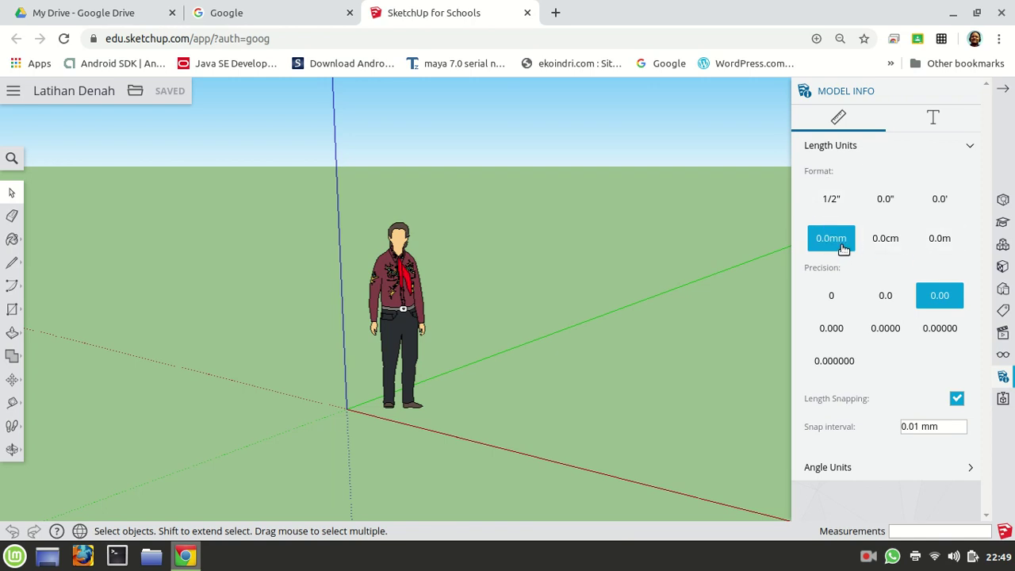
pyautogui.click(940, 242)
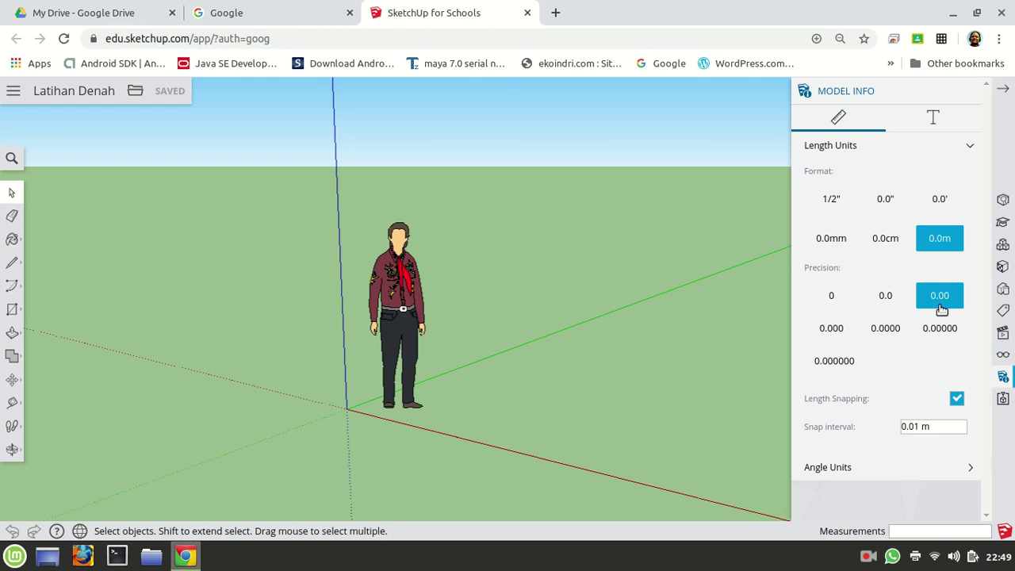
pyautogui.click(832, 306)
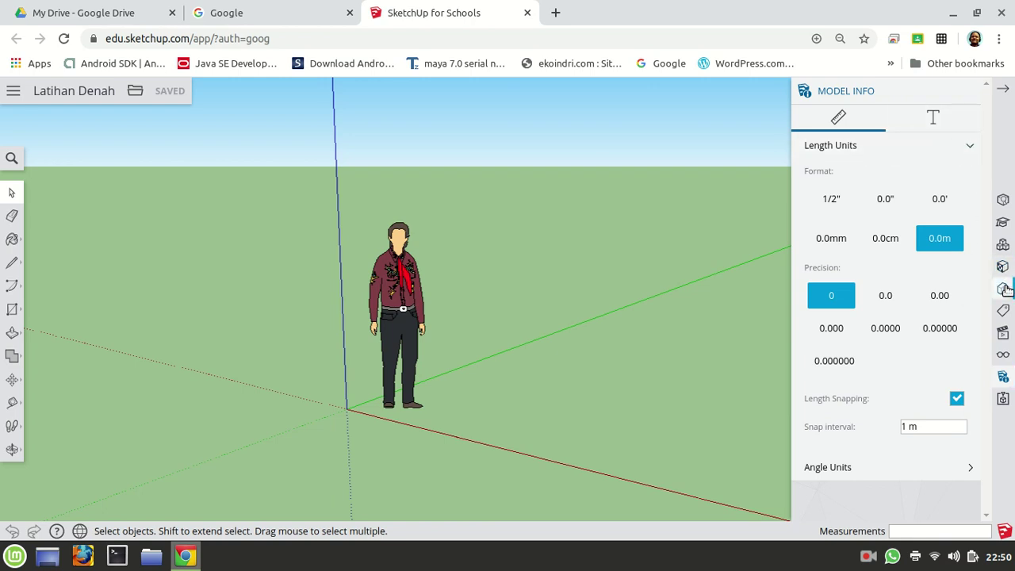
# Switch the camera to parallel projection and view the model from the top
pyautogui.click(1003, 336)
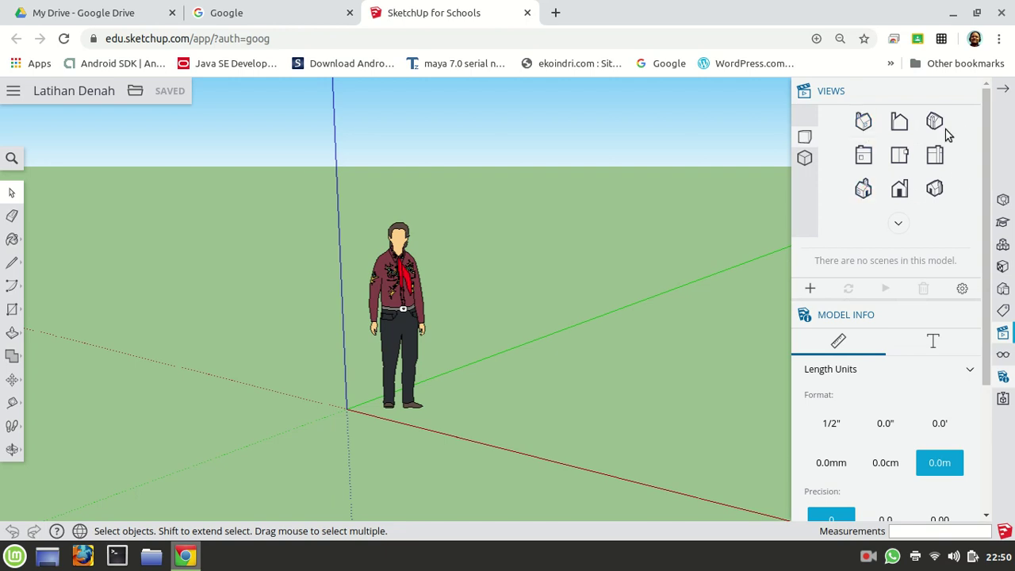
pyautogui.click(805, 160)
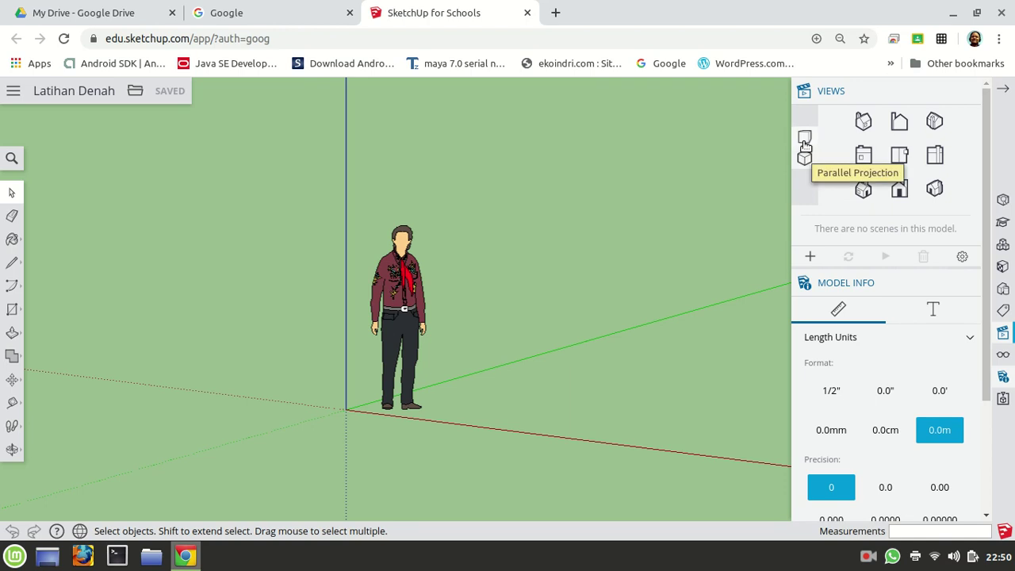
pyautogui.click(805, 139)
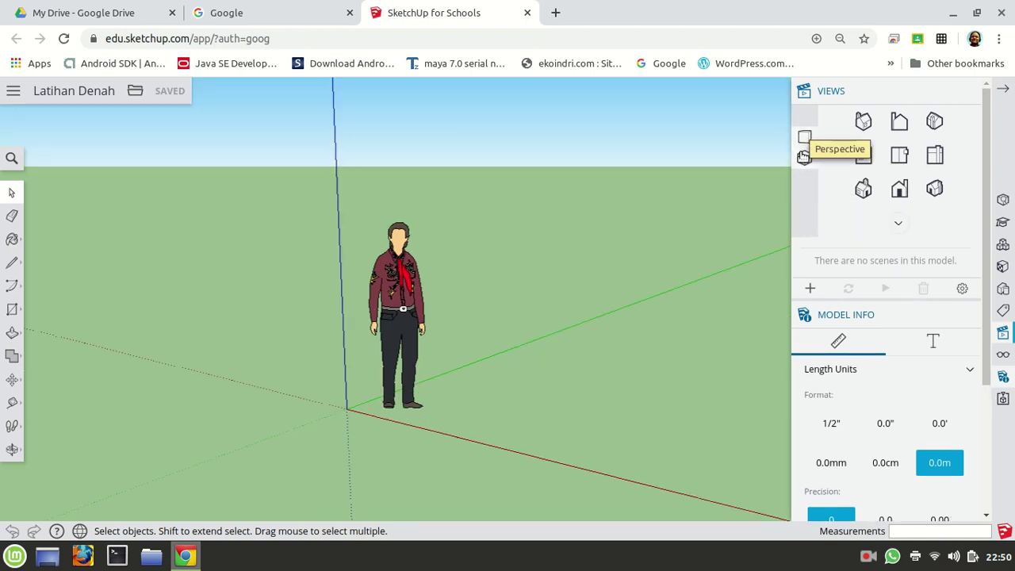
pyautogui.click(804, 159)
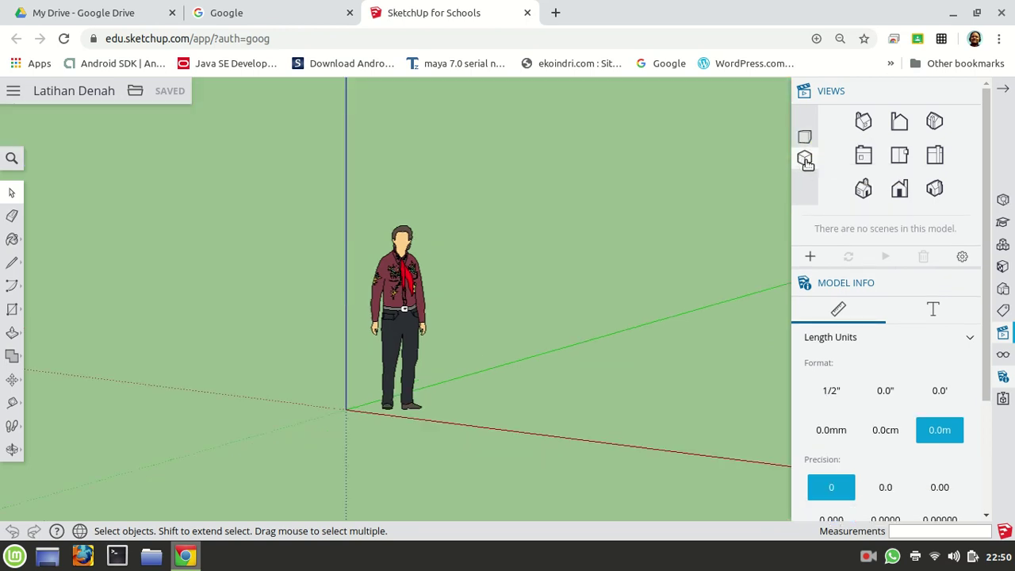
pyautogui.click(894, 161)
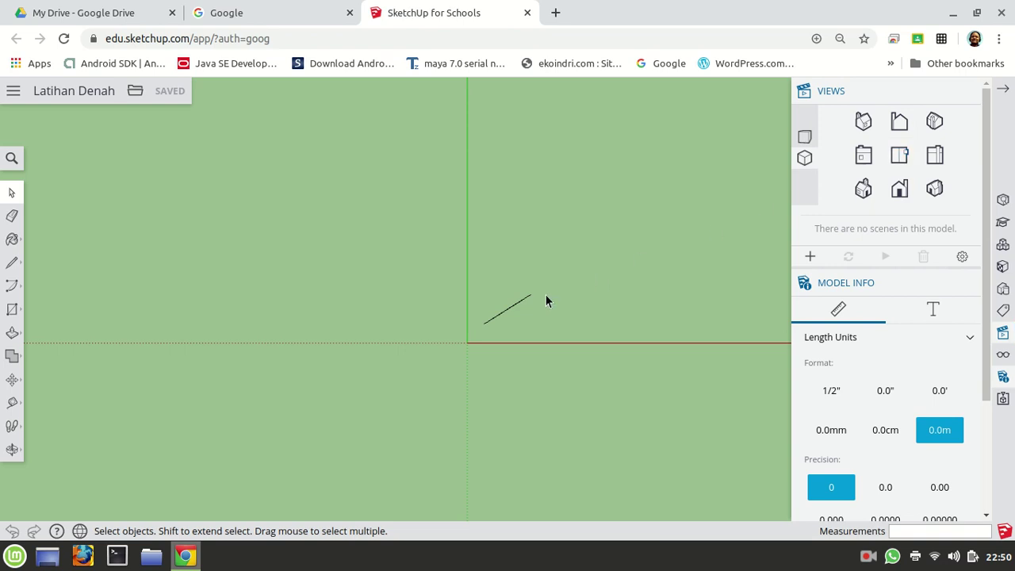
# Delete the default human figure near the origin
pyautogui.scroll(-1, 591, 307)
pyautogui.scroll(4, 627, 305)
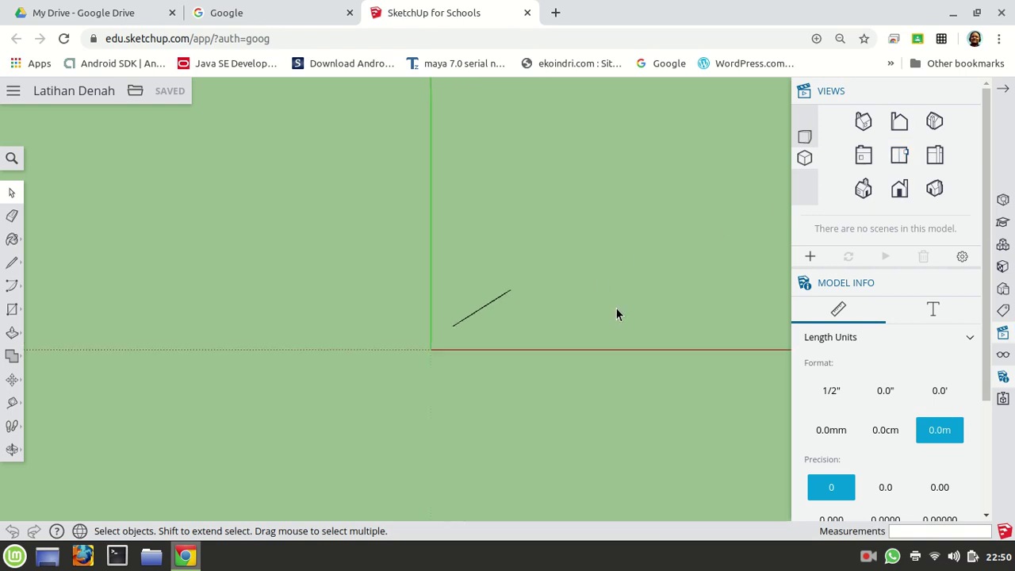
pyautogui.scroll(2, 591, 277)
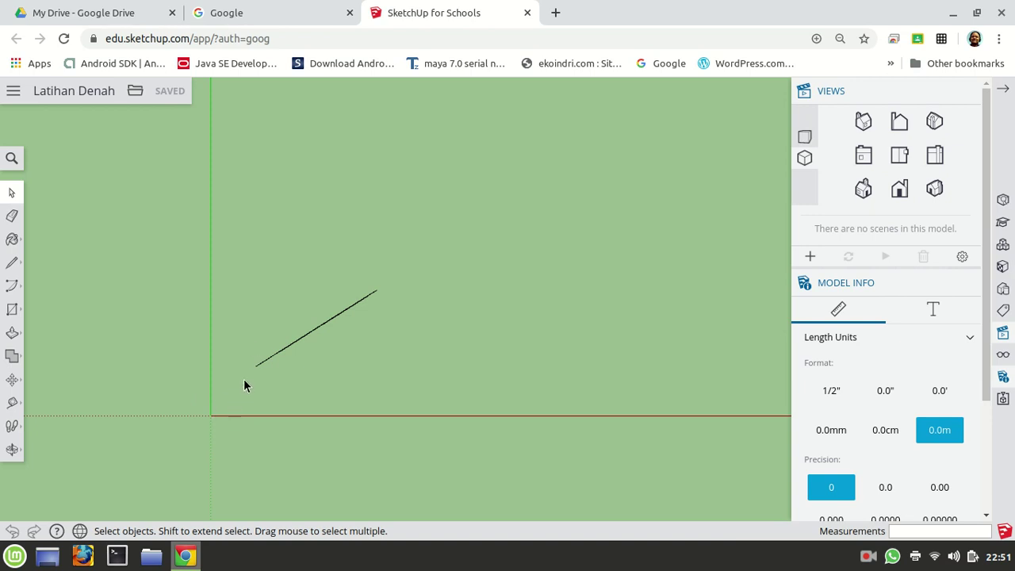
pyautogui.click(328, 326)
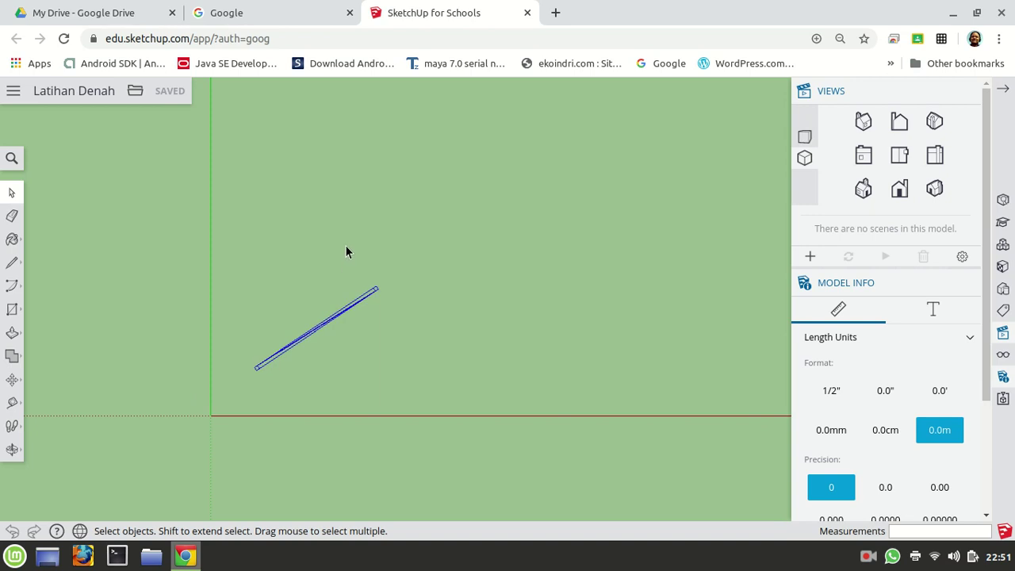
pyautogui.press('Delete')
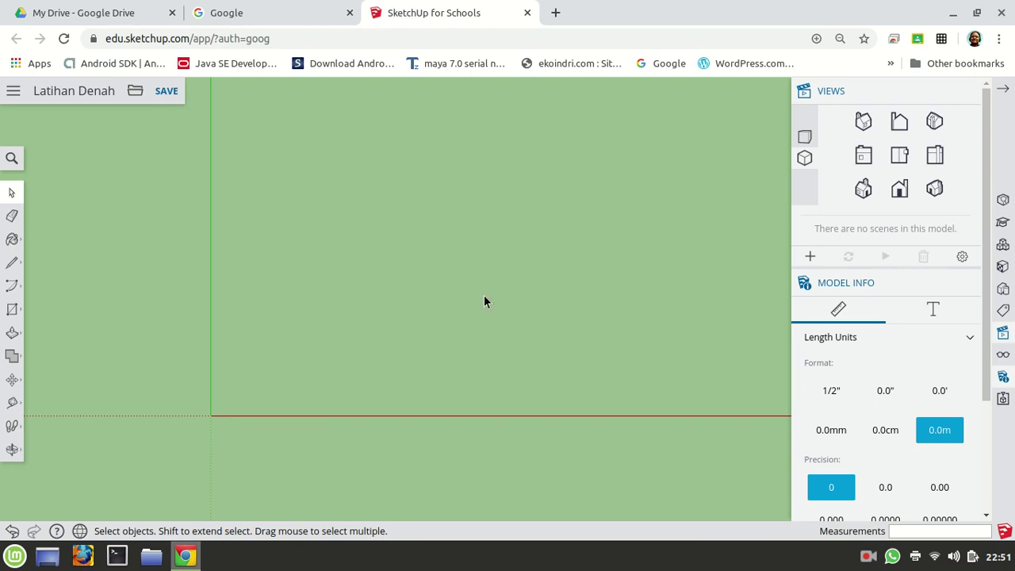
# Draw a rectangle on the ground plane starting at the origin, 6 m along the red axis and 7 m along the green axis
pyautogui.scroll(-1, 384, 197)
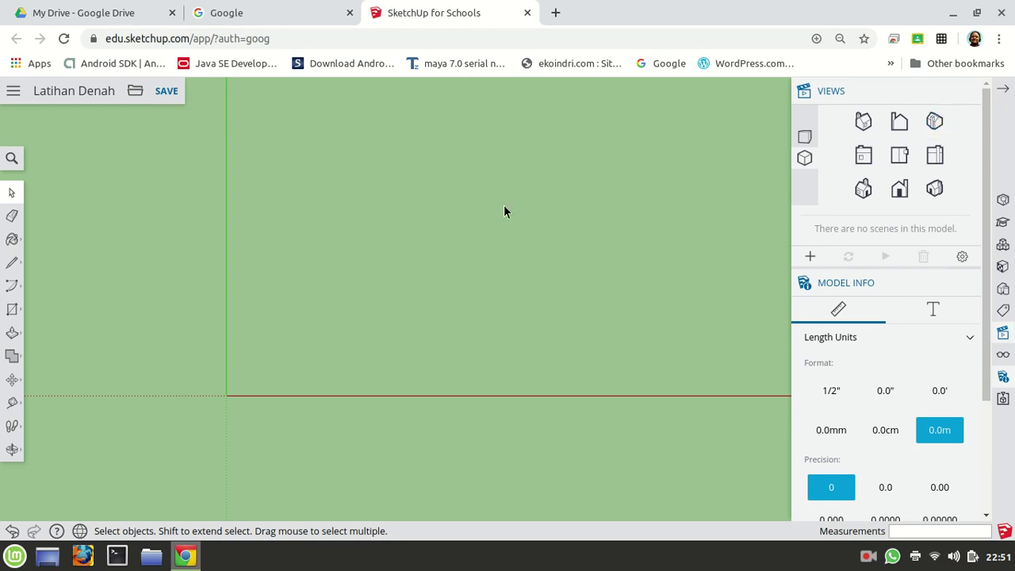
pyautogui.scroll(-1, 504, 204)
pyautogui.scroll(2, 595, 123)
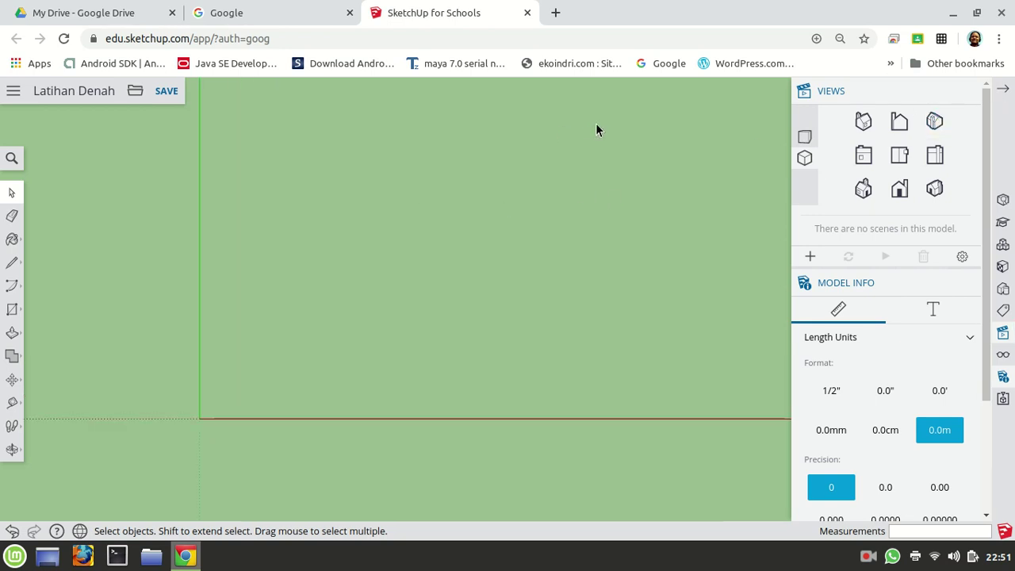
pyautogui.scroll(-3, 611, 150)
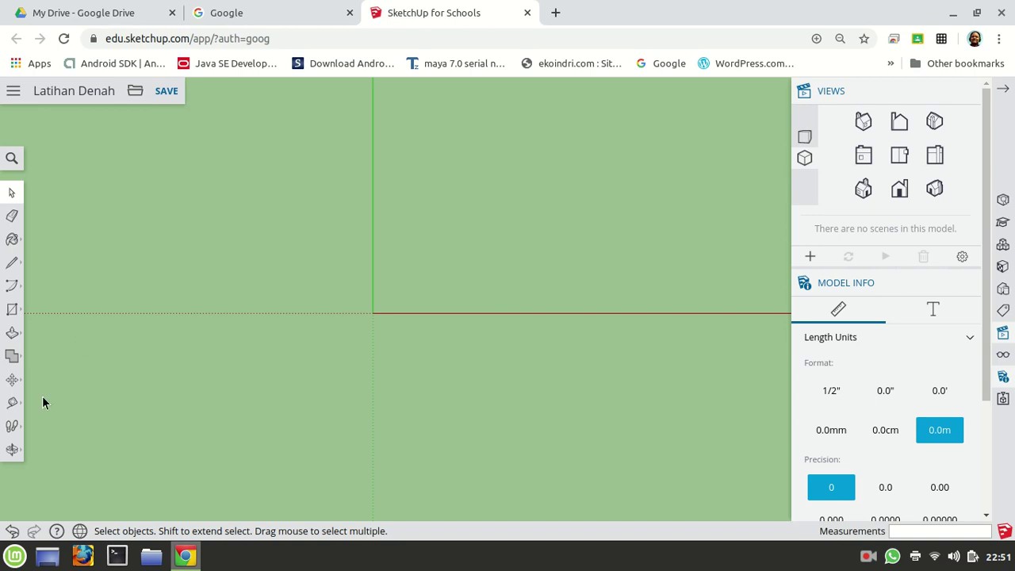
pyautogui.click(12, 450)
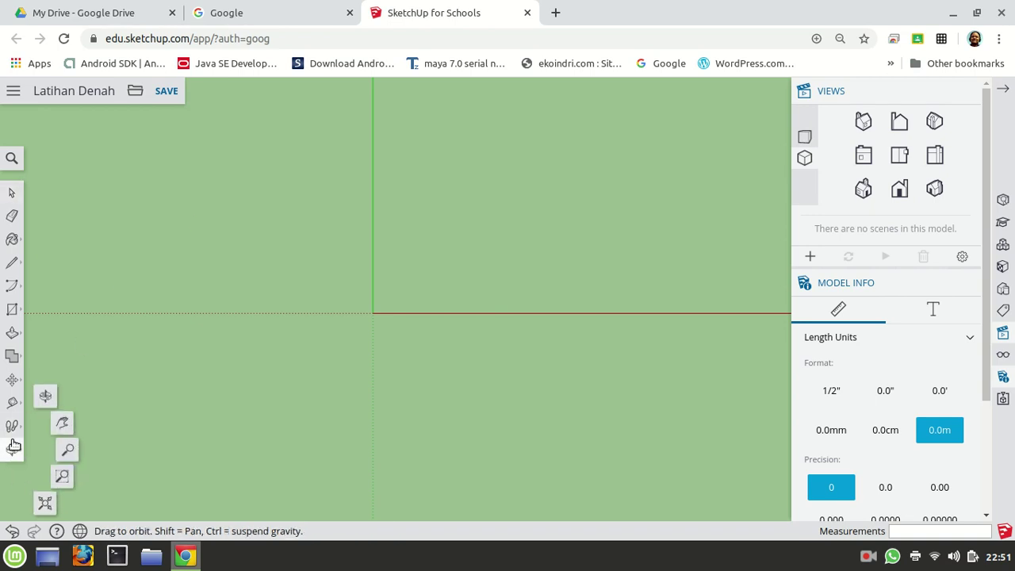
pyautogui.click(62, 422)
pyautogui.moveTo(554, 224); pyautogui.dragTo(290, 312)
pyautogui.moveTo(298, 262); pyautogui.dragTo(309, 243)
pyautogui.rightClick(307, 241)
pyautogui.click(332, 281)
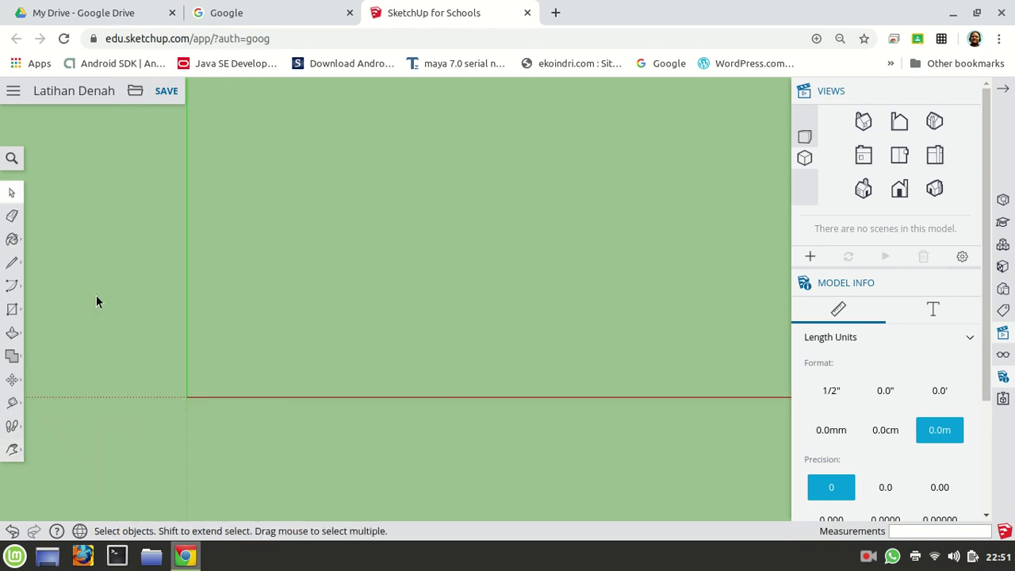
pyautogui.click(12, 312)
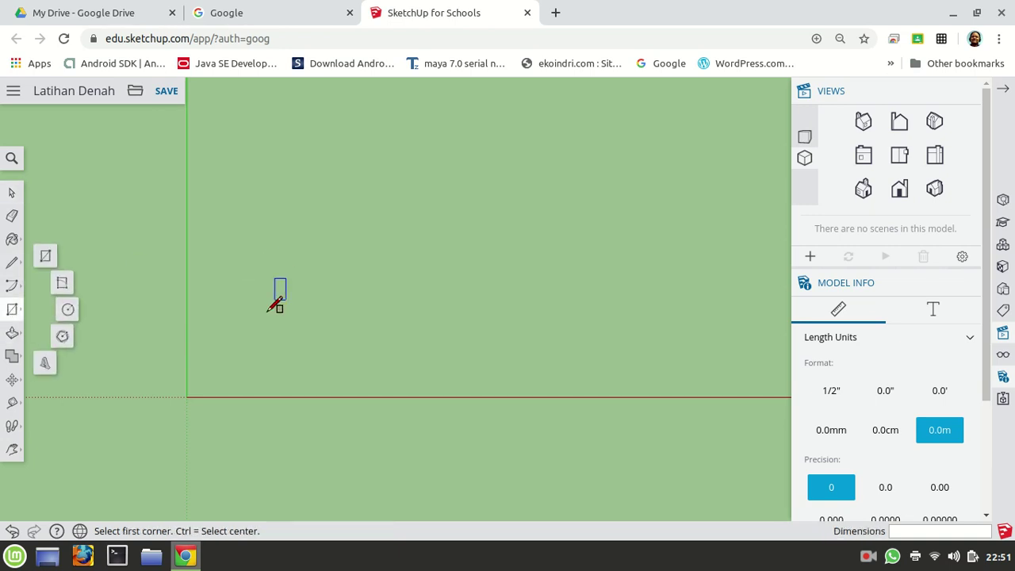
pyautogui.click(187, 396)
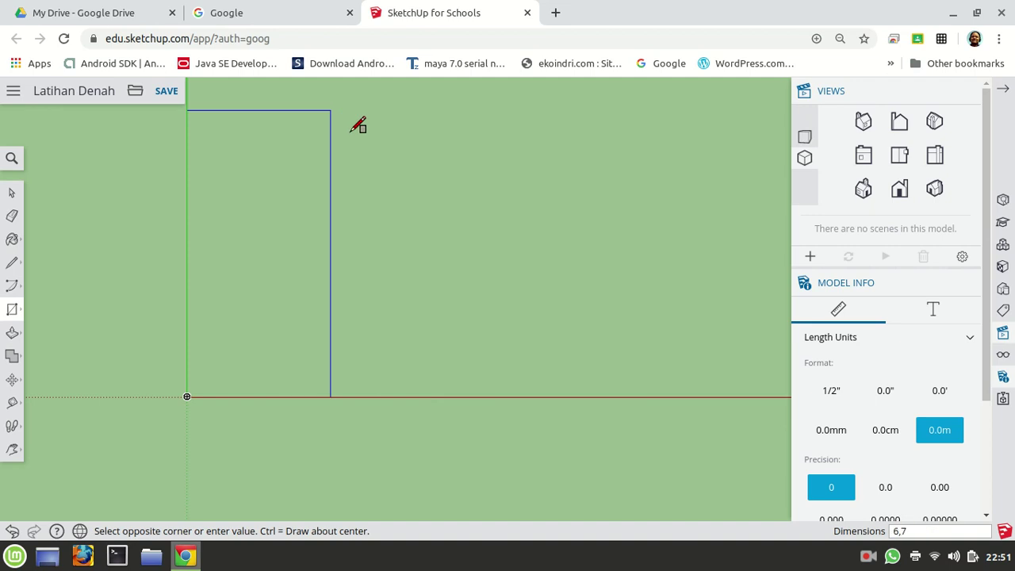
pyautogui.press('Return')
pyautogui.scroll(-1, 520, 193)
pyautogui.scroll(-1, 520, 193)
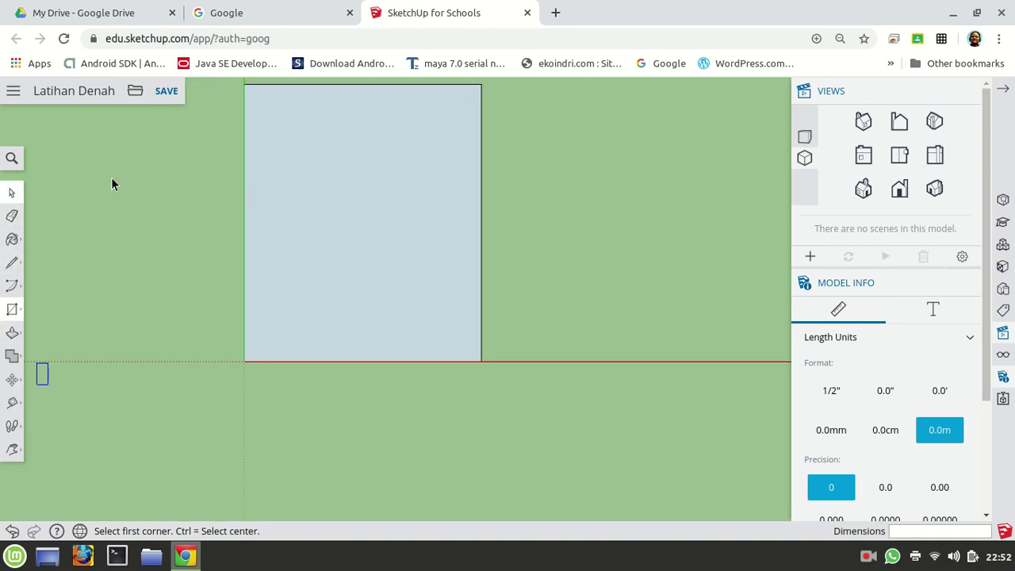
pyautogui.click(12, 193)
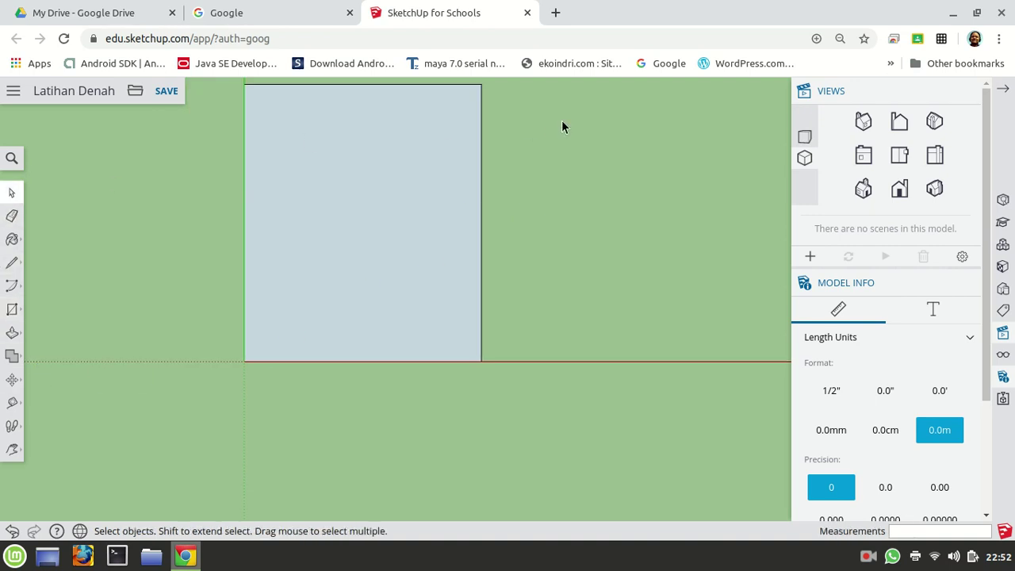
# Hide the views and model info settings and bring the whole rectangle into the drawing area
pyautogui.click(1003, 89)
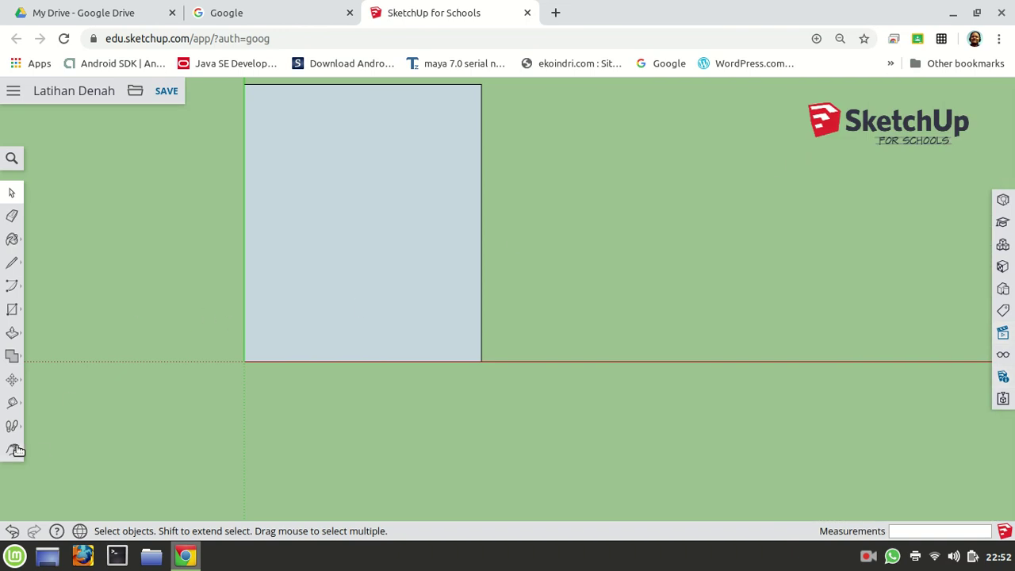
pyautogui.press('h')
pyautogui.moveTo(623, 193); pyautogui.dragTo(650, 277)
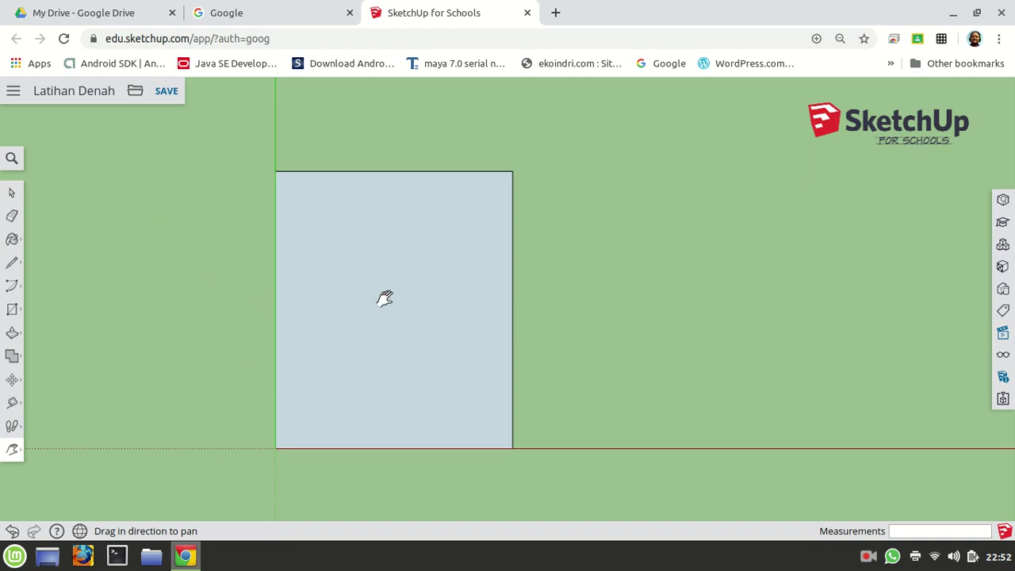
# Place guide points with the Tape Measure 2 m and 4 m from the origin along the rectangle's red-axis edge
pyautogui.click(12, 265)
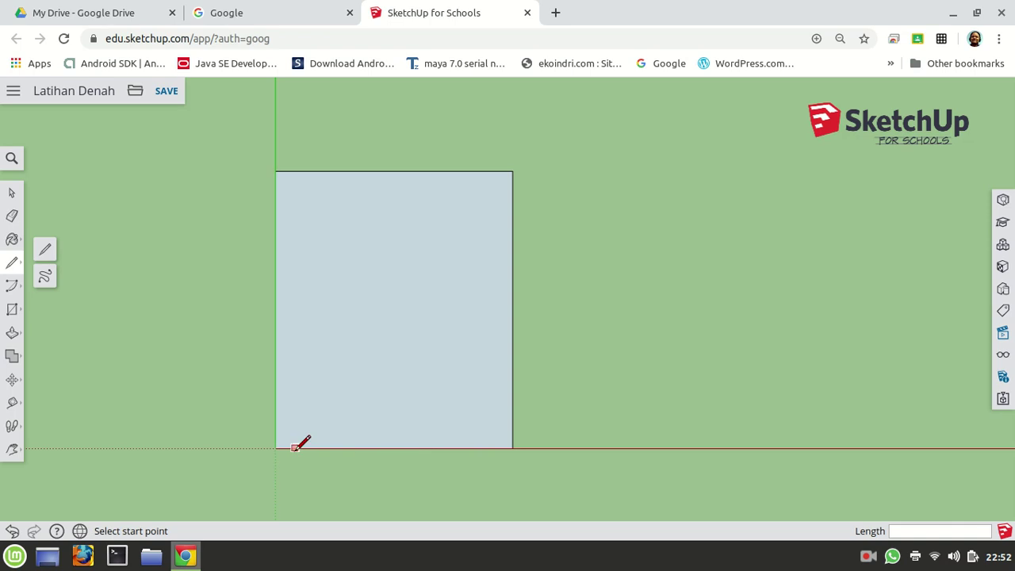
pyautogui.click(11, 403)
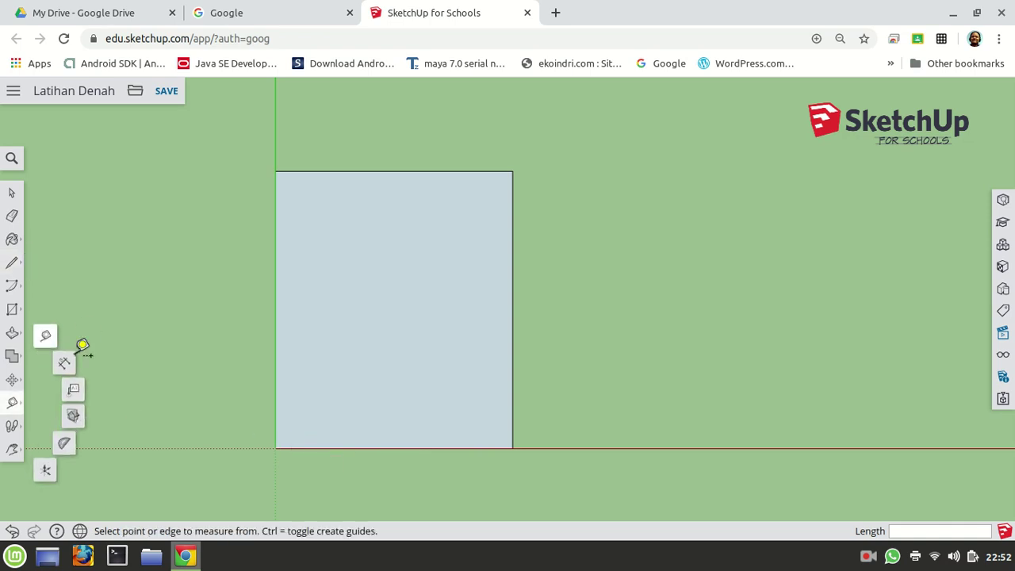
pyautogui.click(45, 341)
pyautogui.click(279, 448)
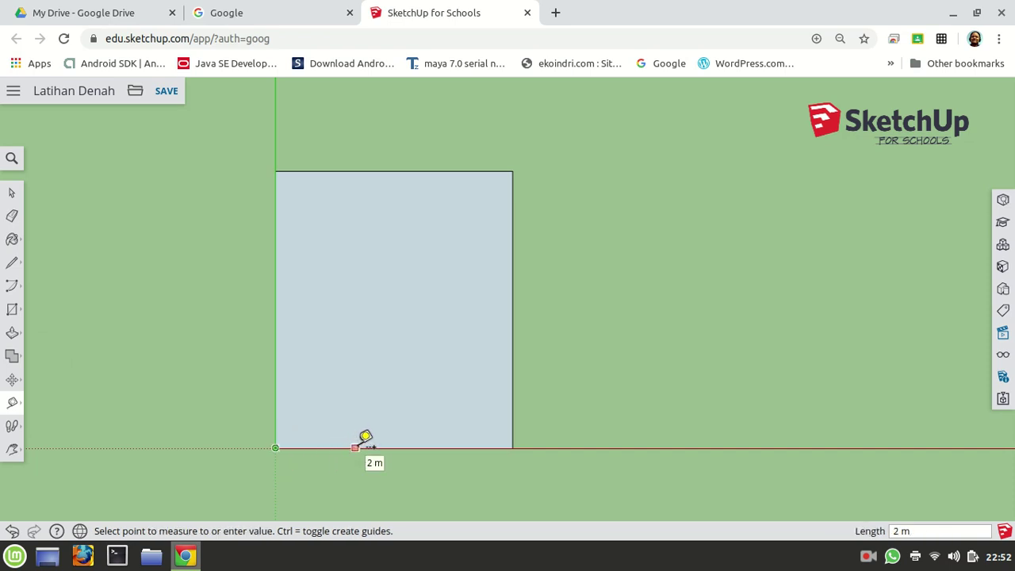
pyautogui.click(357, 446)
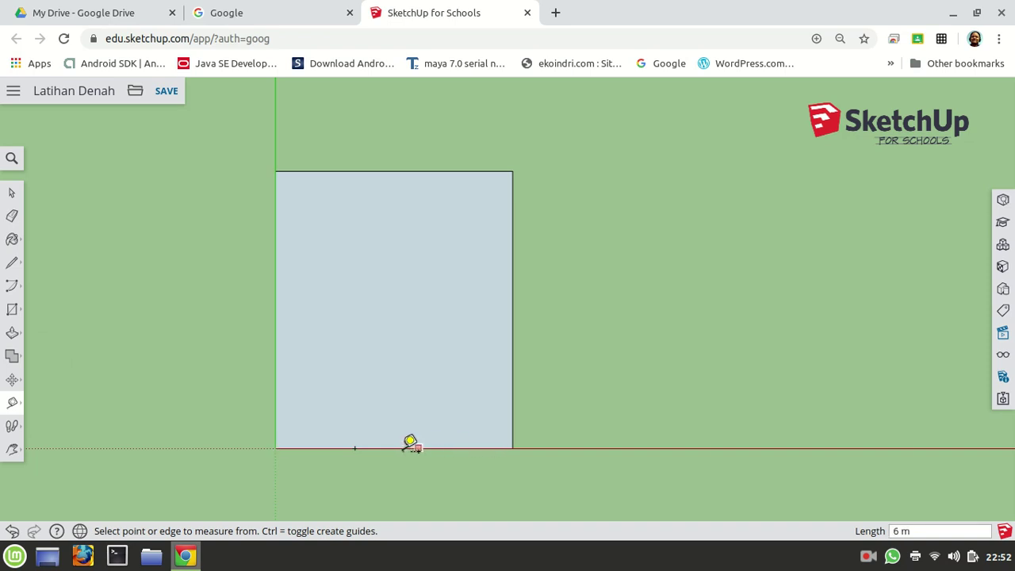
pyautogui.click(276, 448)
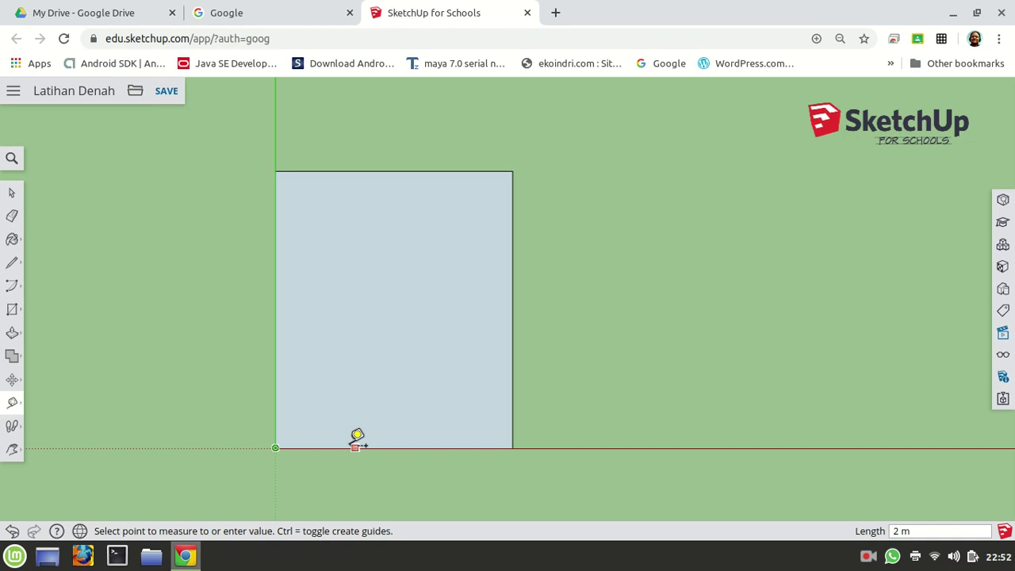
pyautogui.click(434, 448)
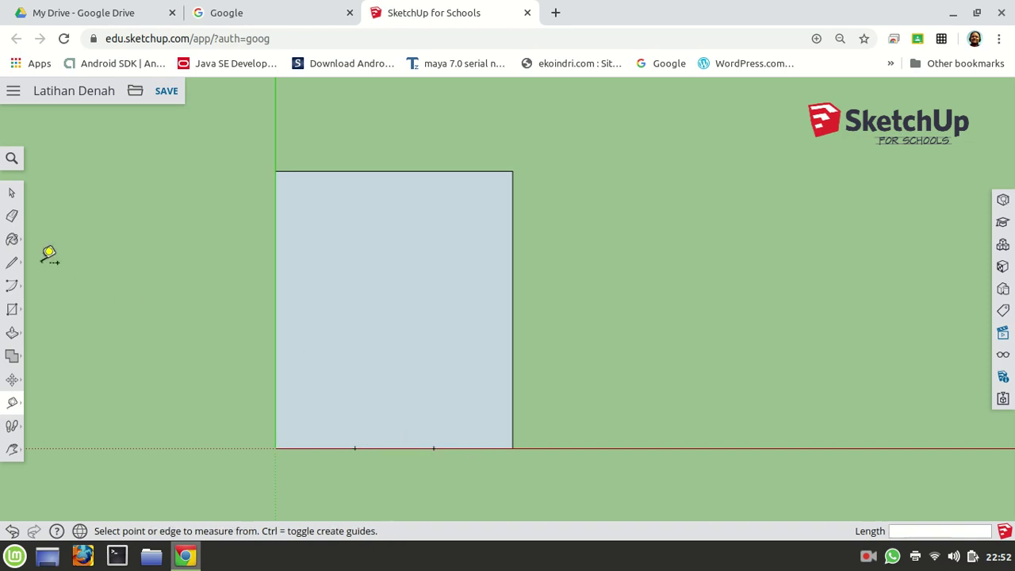
# Place guide points 2 m, 4 m and 6 m from the origin along the rectangle's green-axis edge
pyautogui.click(276, 448)
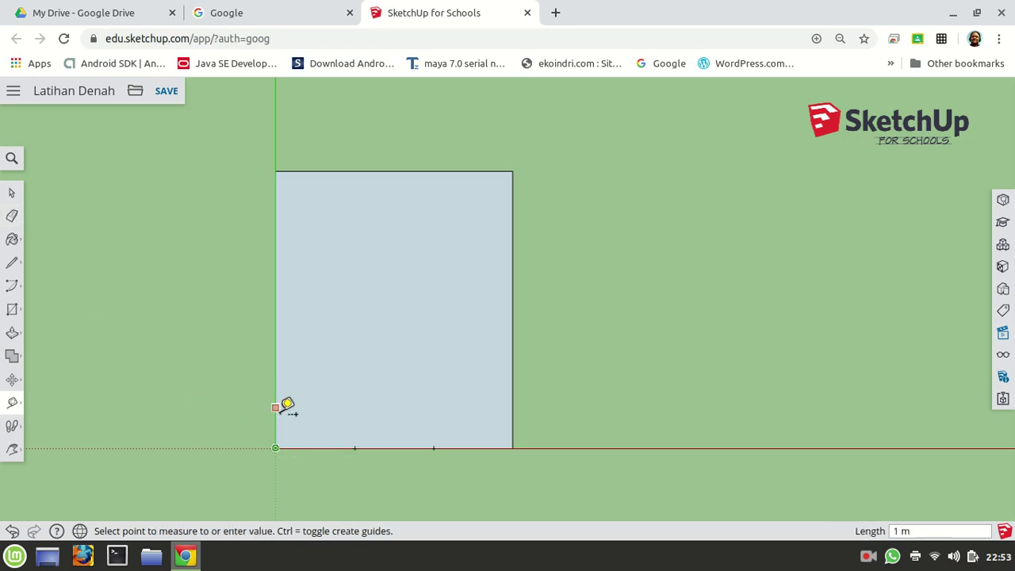
pyautogui.click(275, 367)
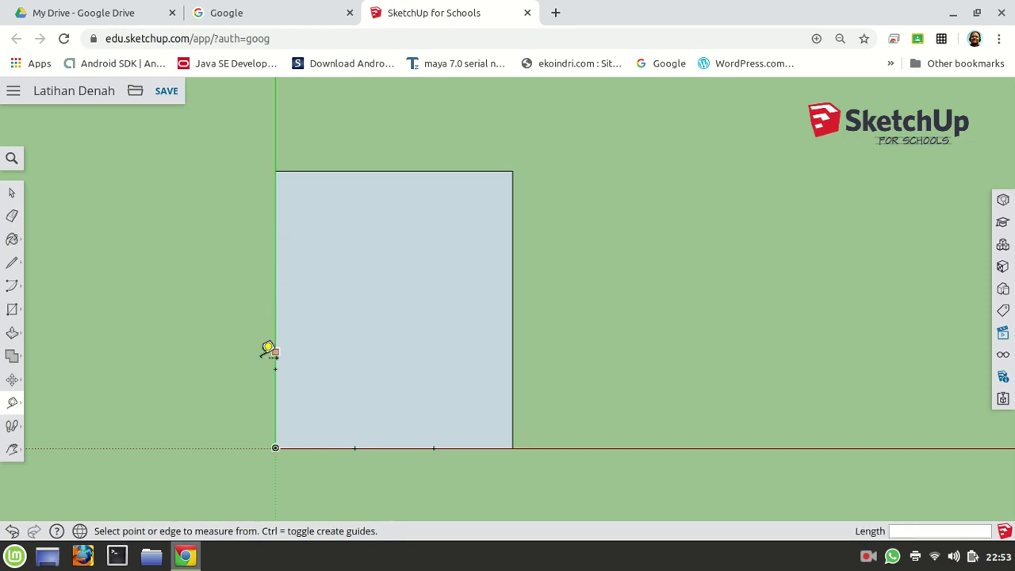
pyautogui.click(275, 448)
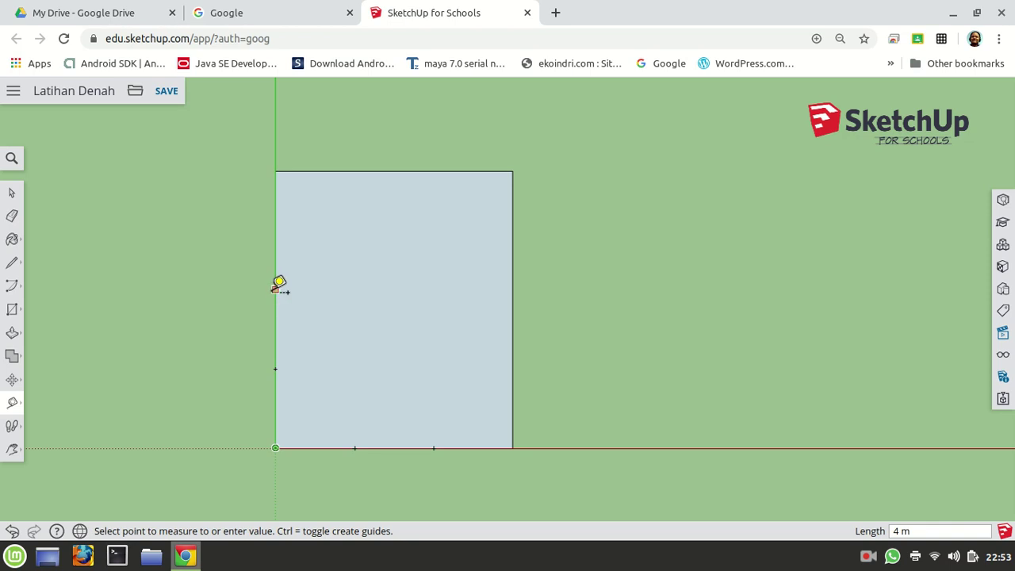
pyautogui.click(275, 288)
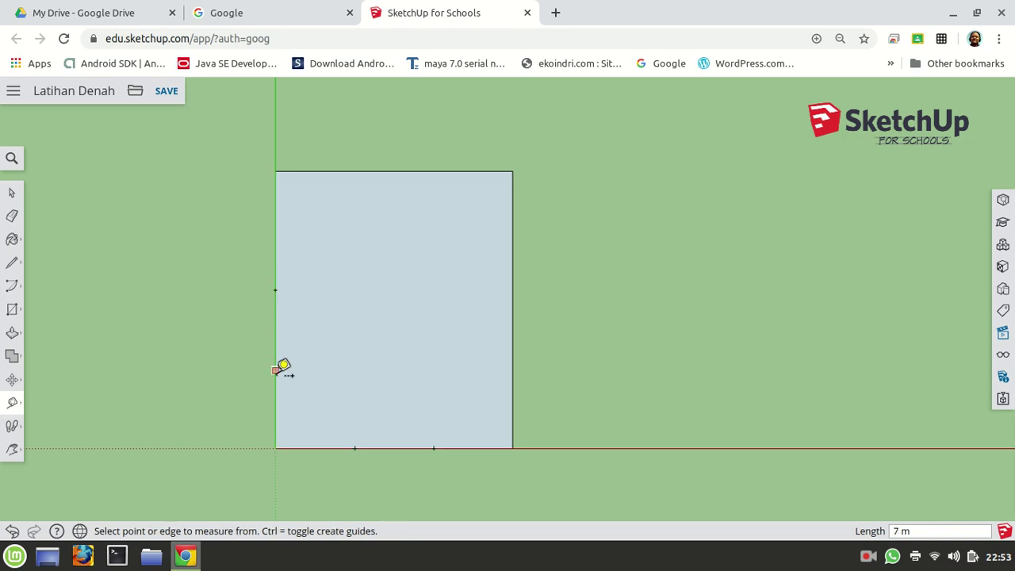
pyautogui.click(275, 448)
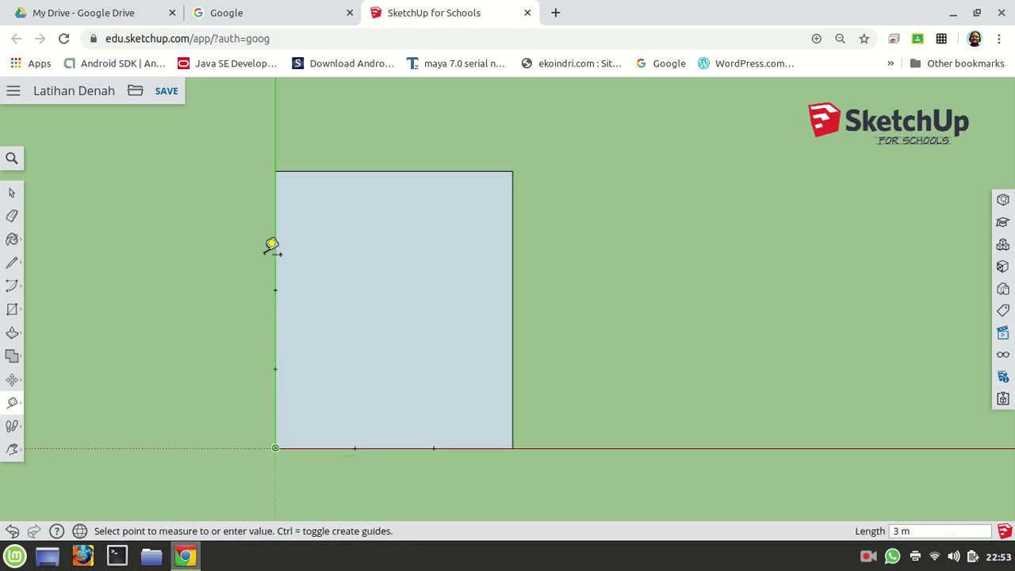
pyautogui.click(275, 210)
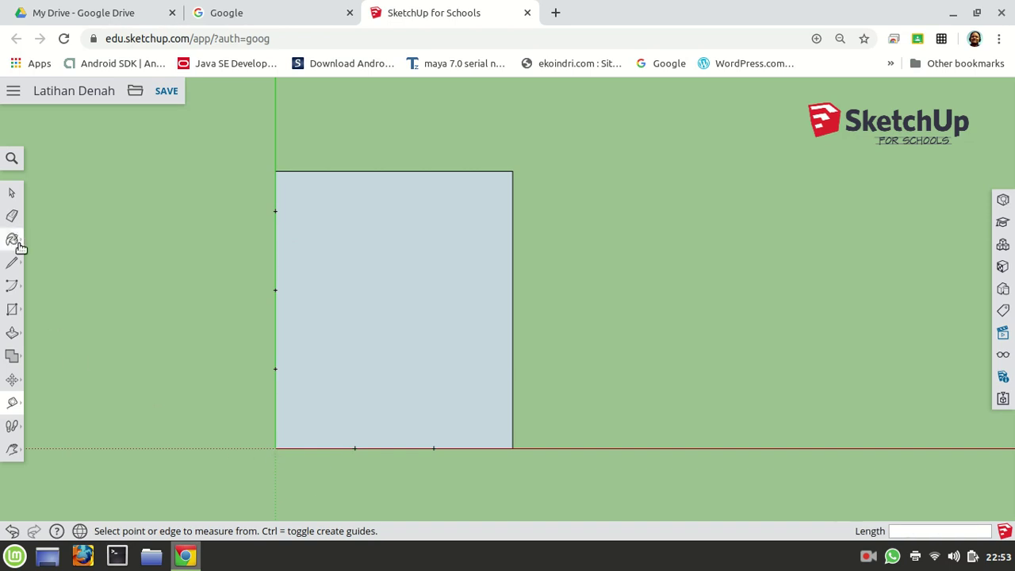
# Draw two 7 m lines across the rectangle, parallel to the green axis, through the 2 m and 4 m guide points on the red-axis edge
pyautogui.click(14, 267)
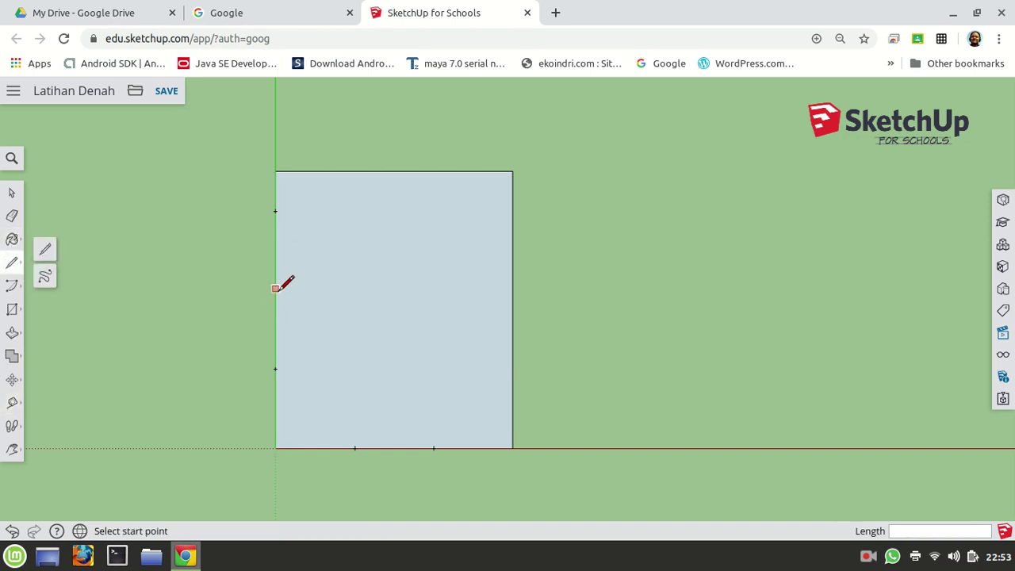
pyautogui.click(275, 289)
pyautogui.click(275, 368)
pyautogui.click(275, 448)
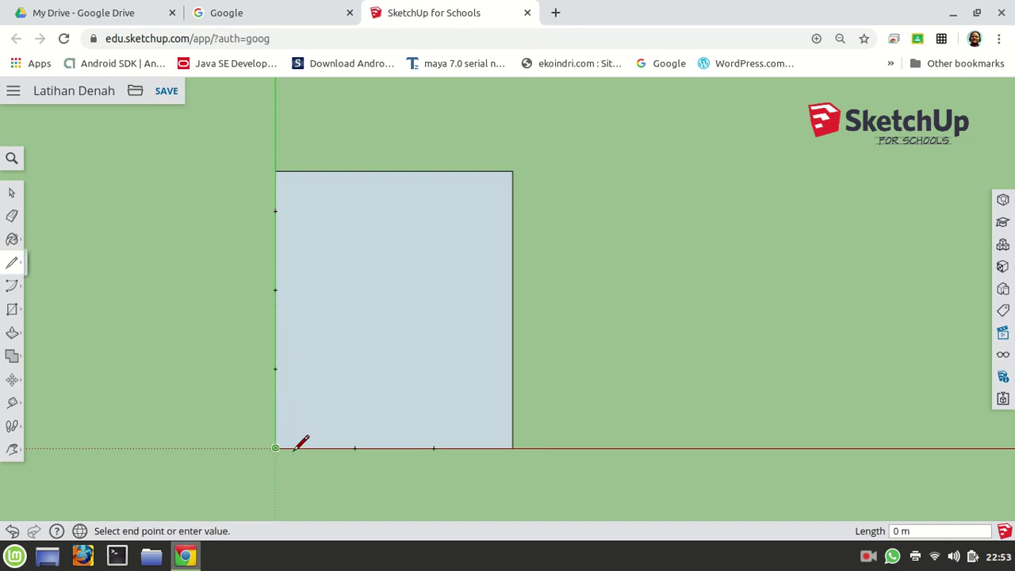
pyautogui.click(355, 448)
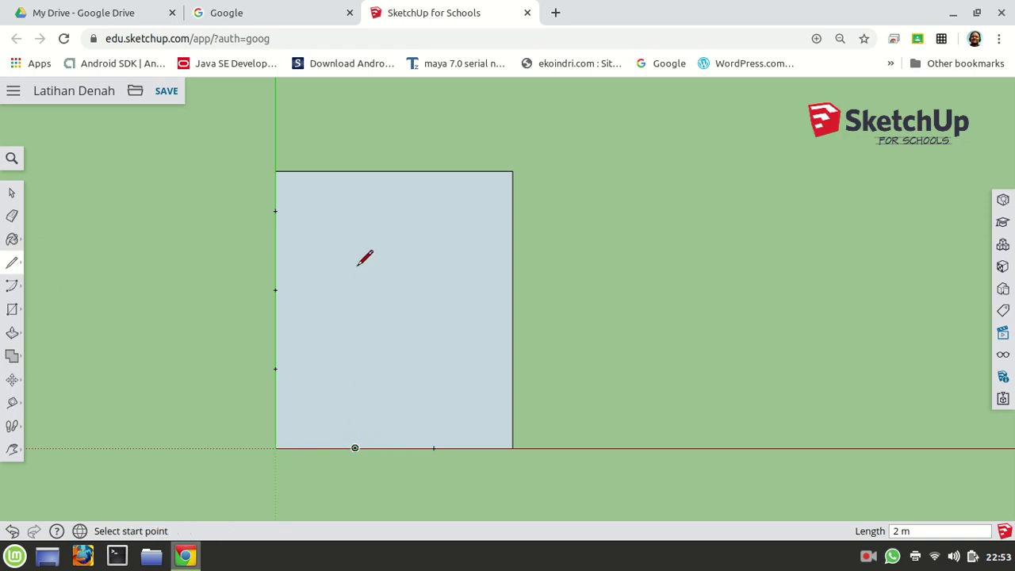
pyautogui.click(354, 171)
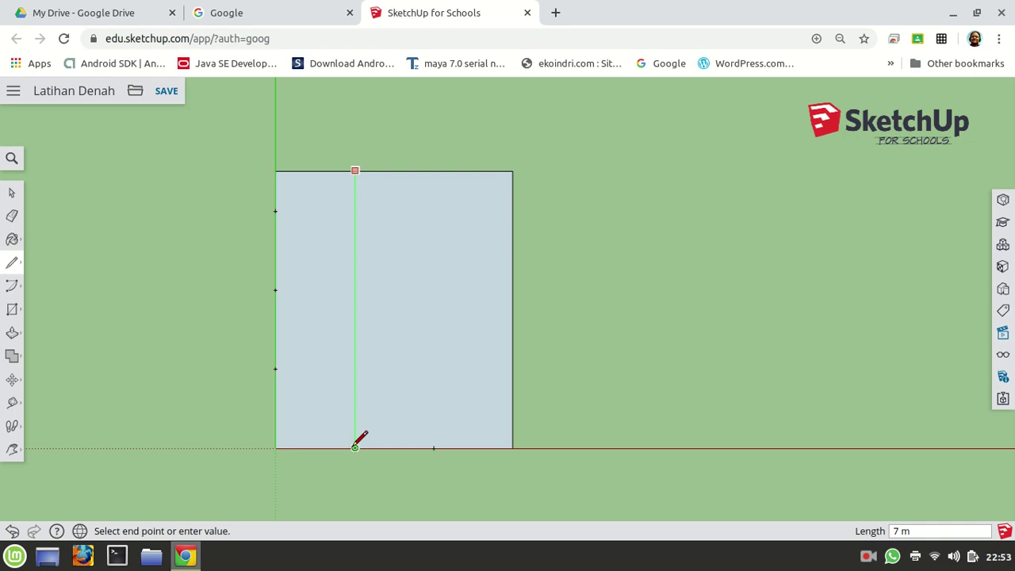
pyautogui.click(354, 448)
pyautogui.click(434, 448)
pyautogui.click(433, 170)
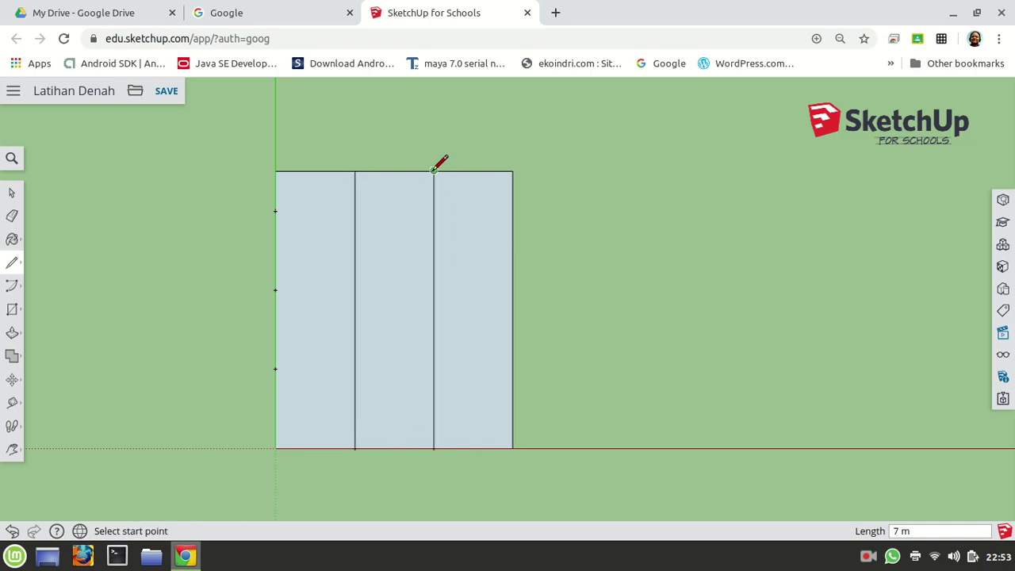
# Draw a 6 m line across the rectangle, parallel to the red axis, through the 2 m guide point on the green-axis edge
pyautogui.click(275, 288)
pyautogui.click(275, 369)
pyautogui.click(275, 447)
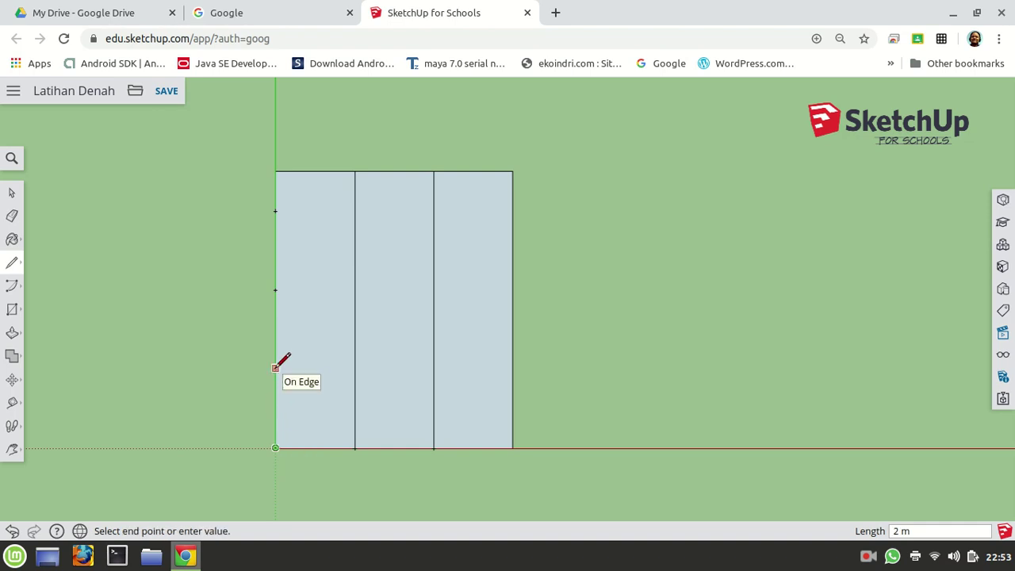
pyautogui.click(276, 368)
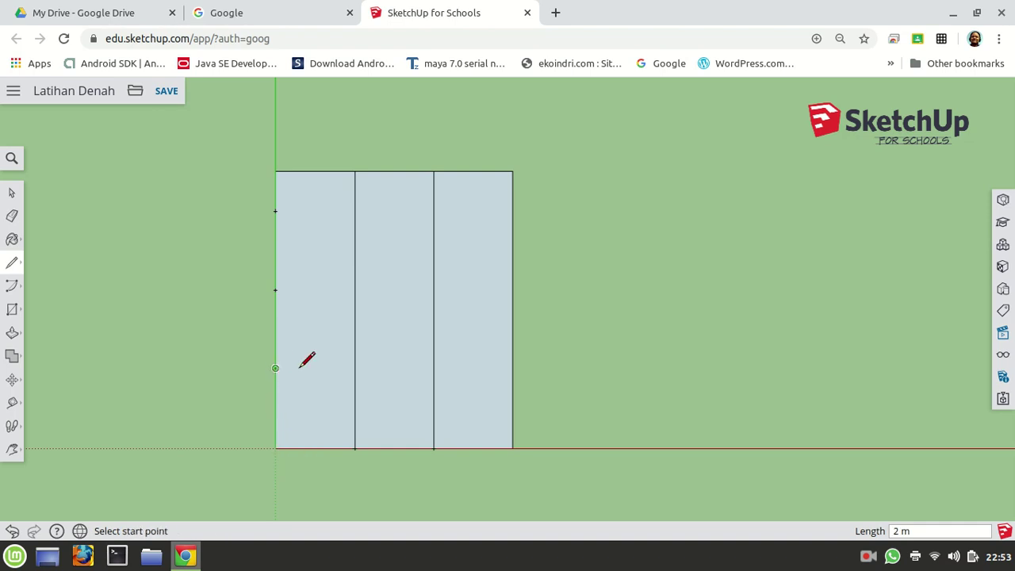
pyautogui.click(513, 368)
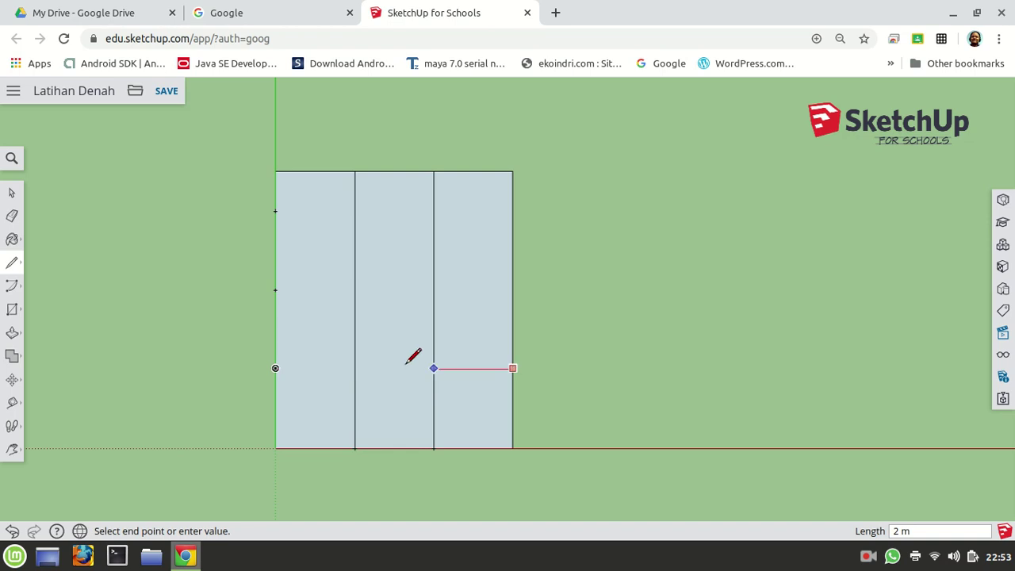
pyautogui.click(275, 368)
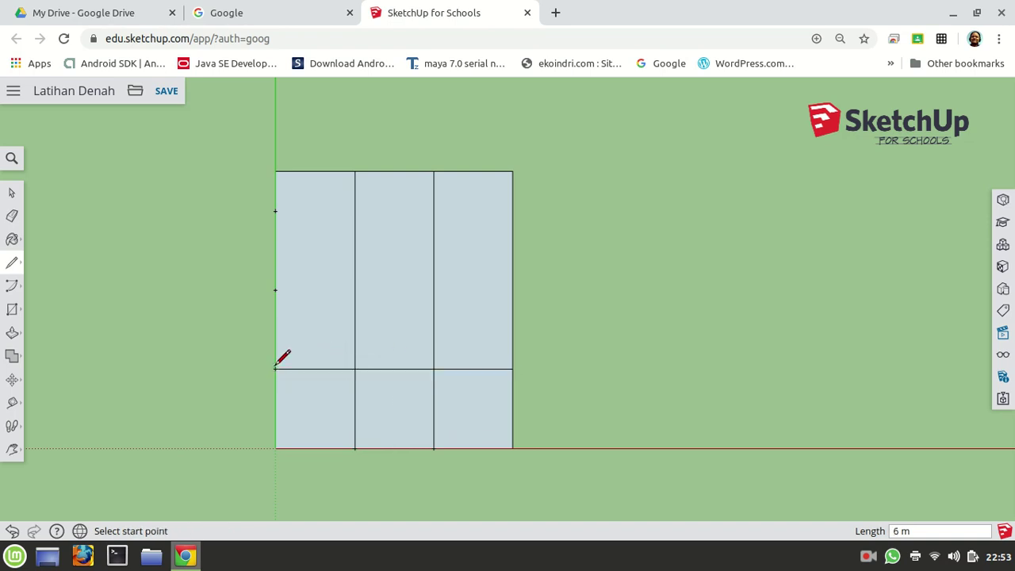
# Draw two more 6 m lines across the rectangle, parallel to the red axis, through the 4 m and 6 m guide points
pyautogui.click(275, 447)
pyautogui.click(275, 289)
pyautogui.click(275, 289)
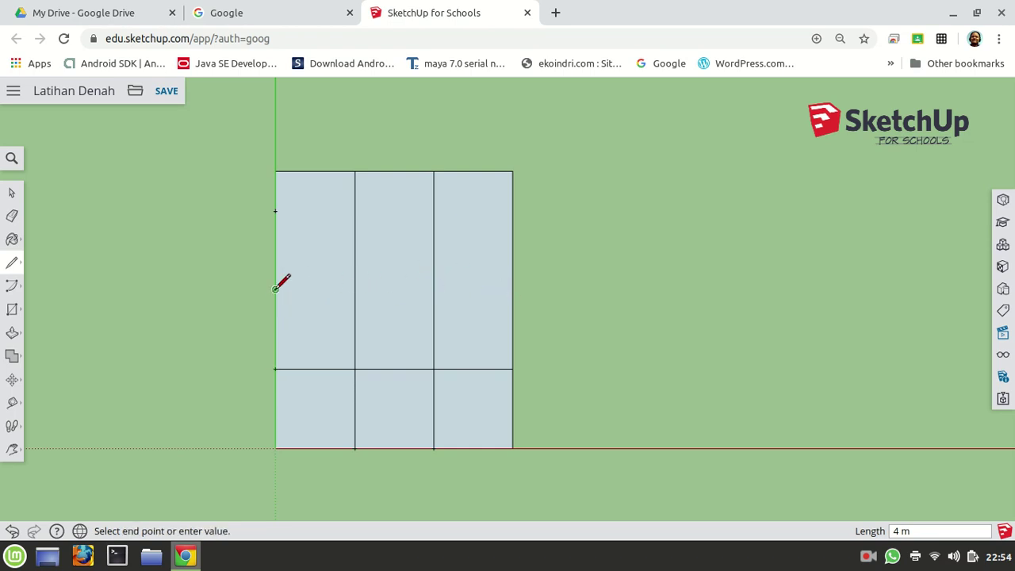
pyautogui.click(512, 290)
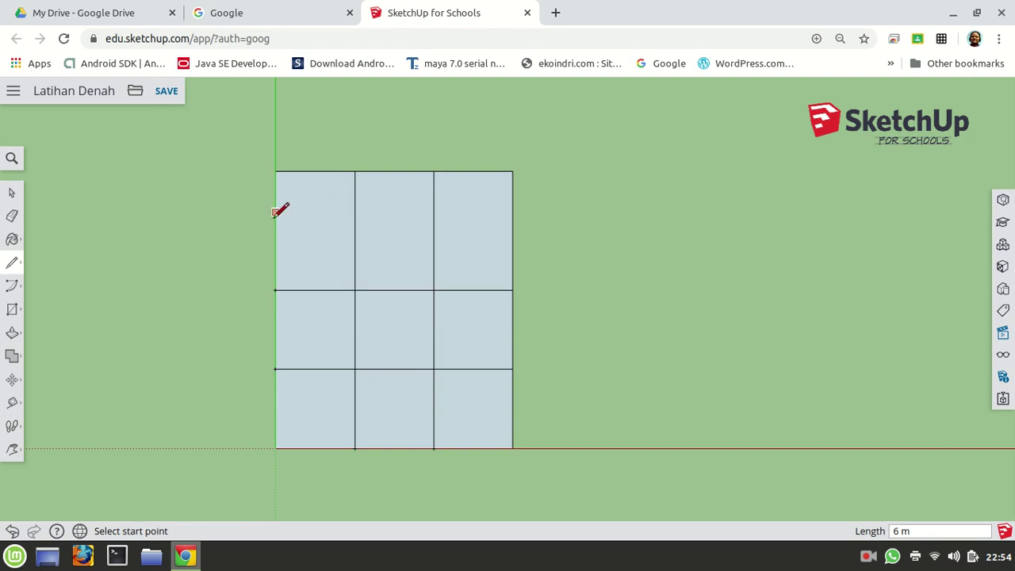
pyautogui.click(275, 448)
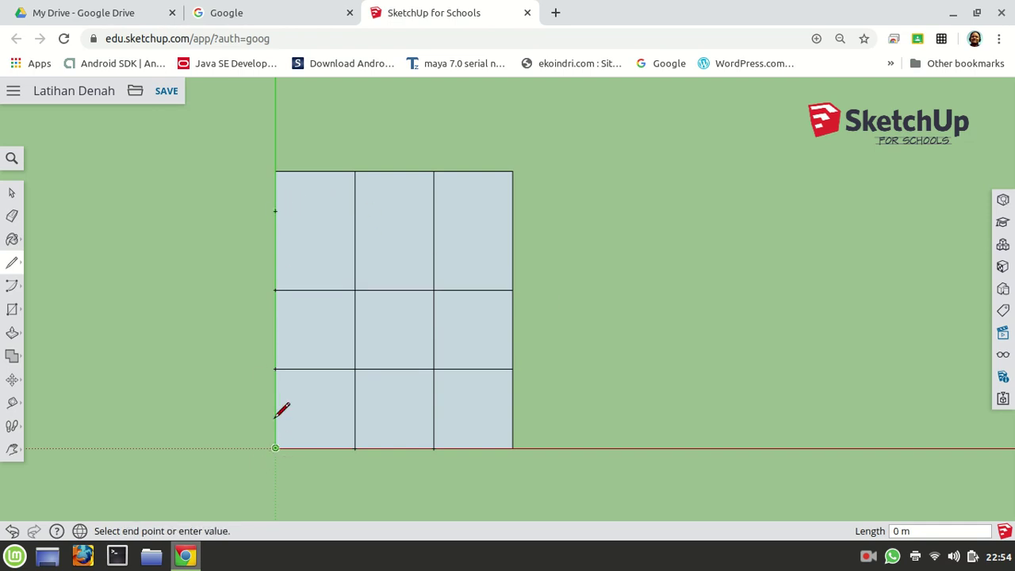
pyautogui.click(278, 211)
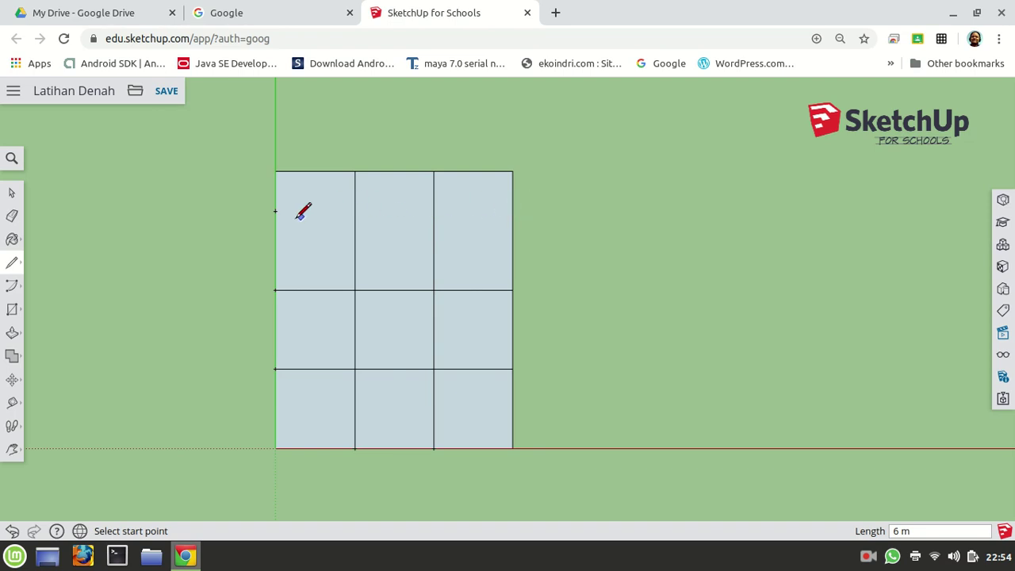
pyautogui.click(275, 210)
pyautogui.click(512, 211)
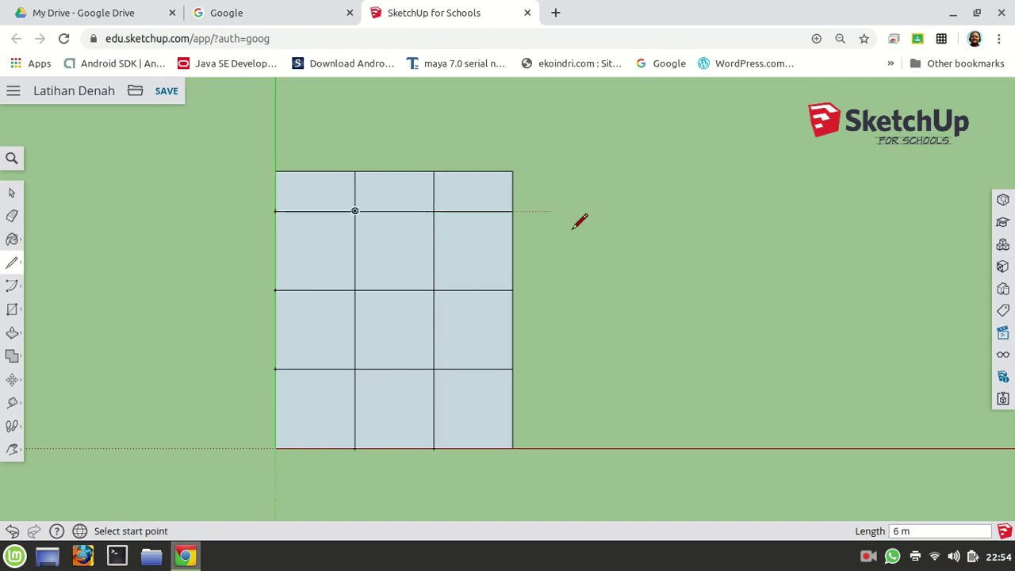
# Erase inner grid segments to leave three rooms along the green axis, a small middle room and a corner room at the far edge, and one open area
pyautogui.click(12, 195)
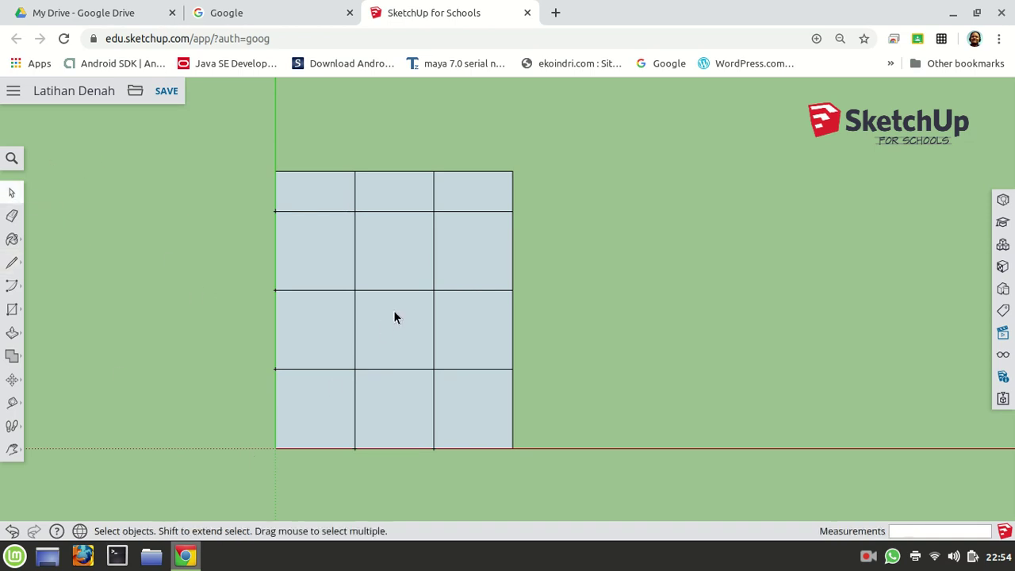
pyautogui.click(13, 218)
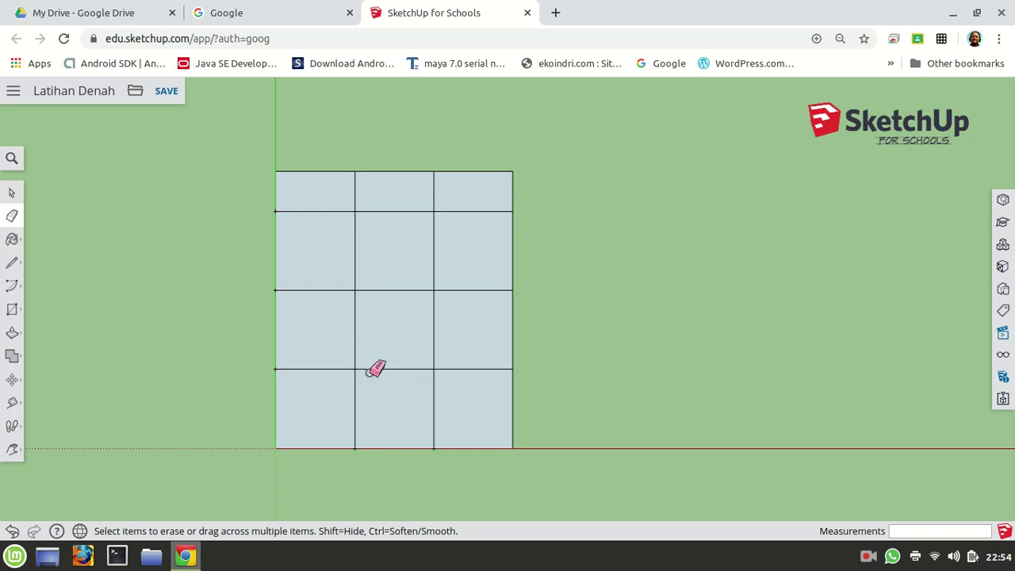
pyautogui.click(435, 308)
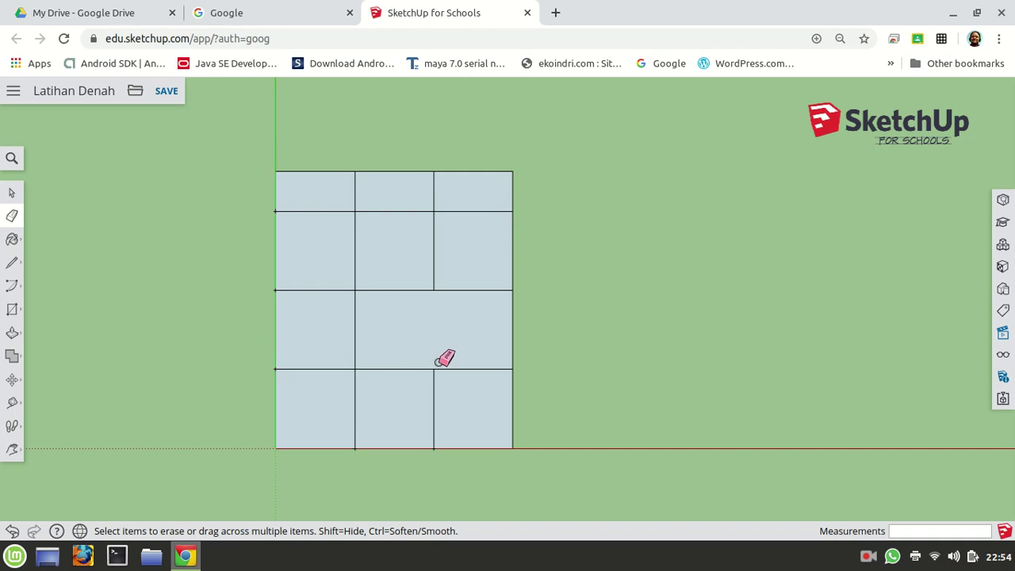
pyautogui.click(388, 368)
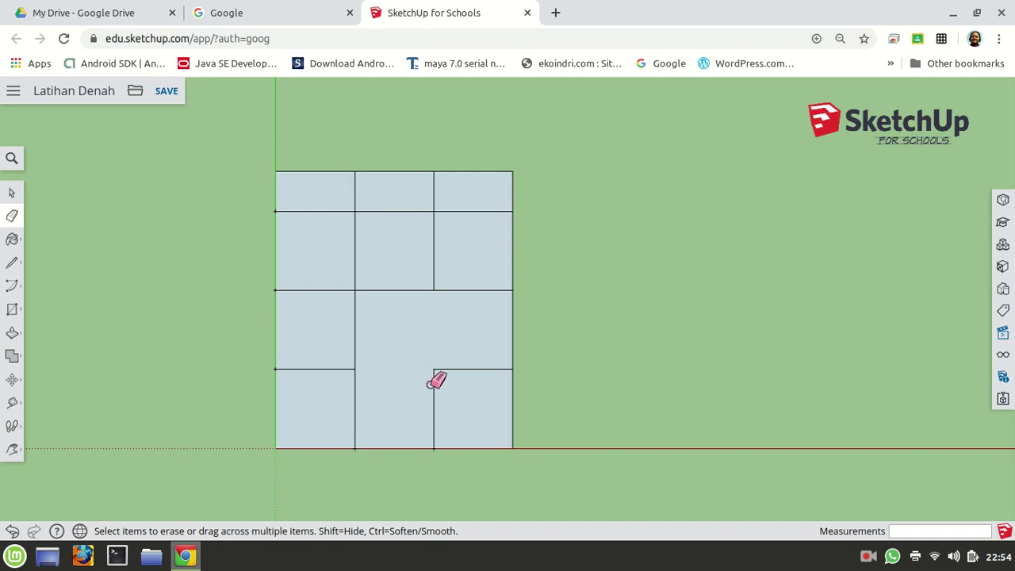
pyautogui.click(434, 387)
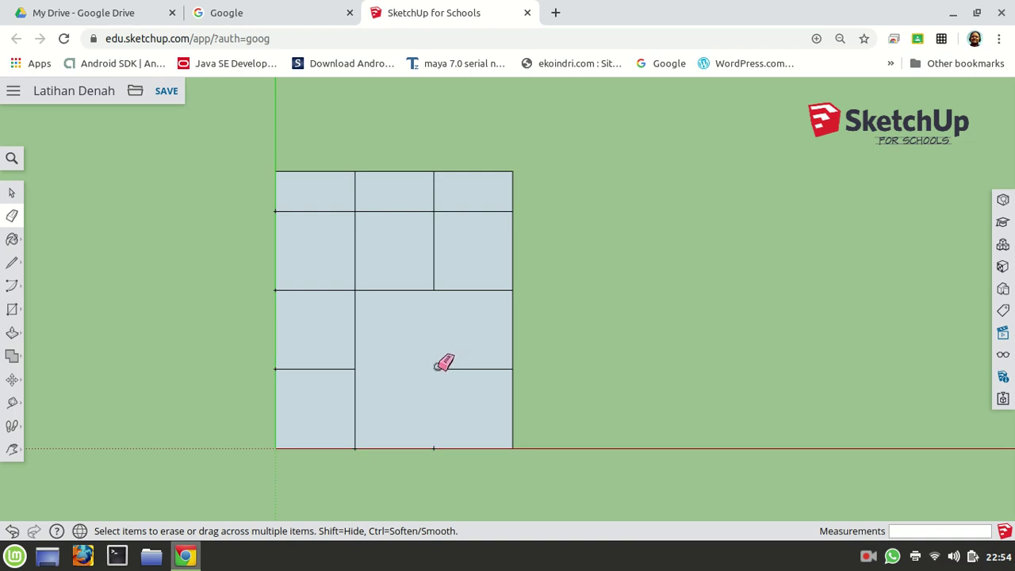
pyautogui.click(485, 369)
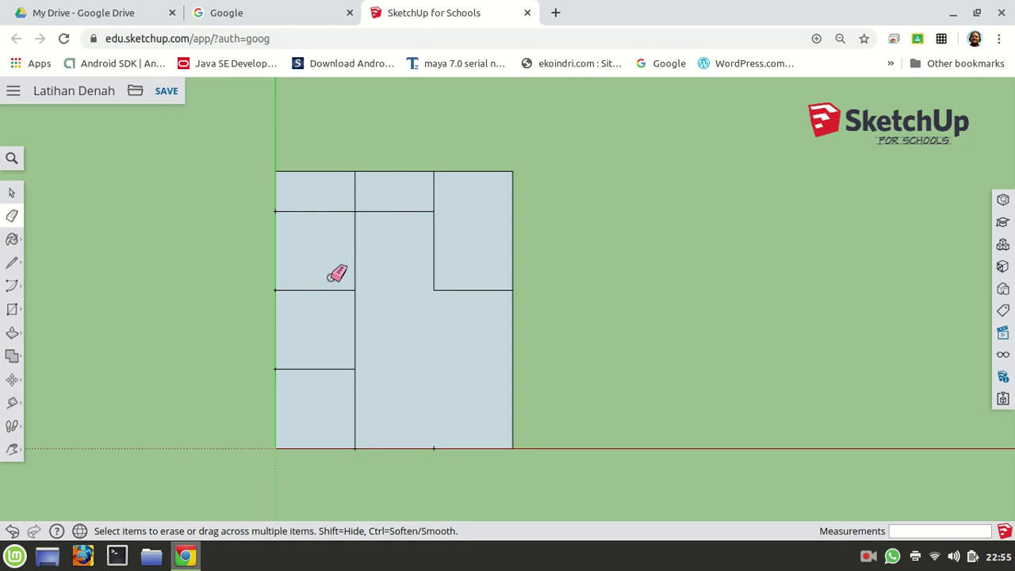
pyautogui.click(326, 211)
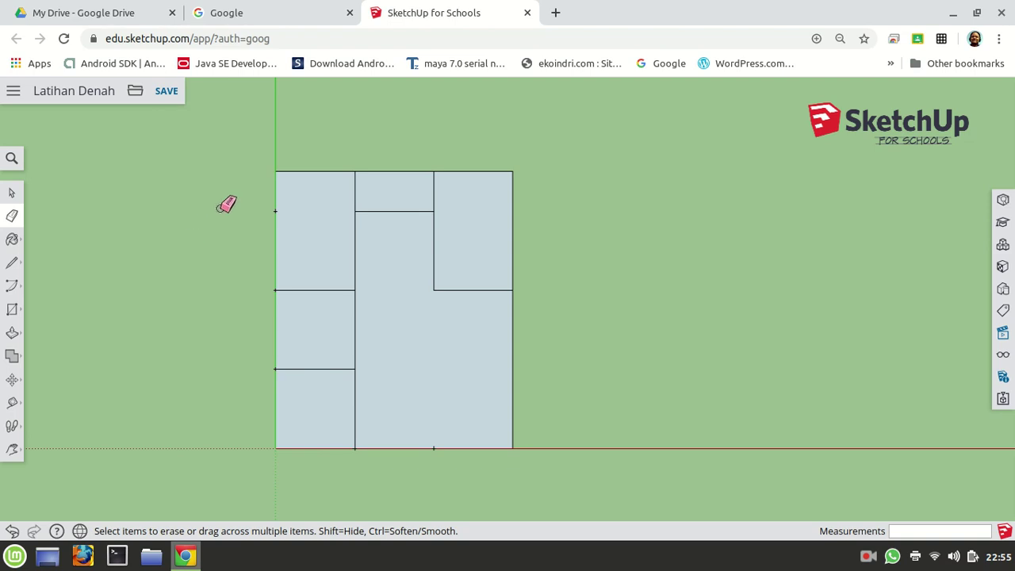
# Offset the outline of the L-shaped open area inward by 0.15 m
pyautogui.click(14, 312)
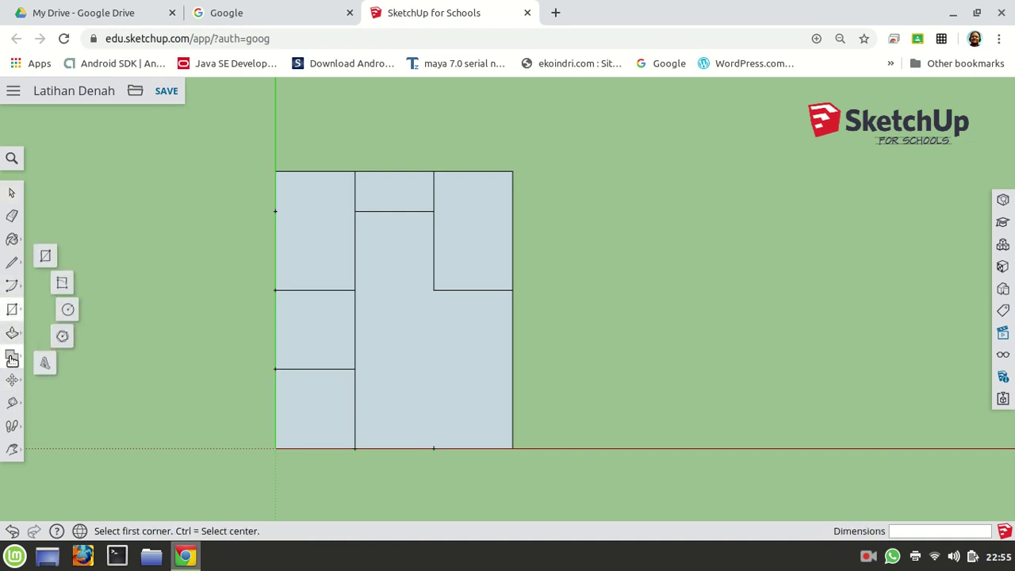
pyautogui.click(12, 333)
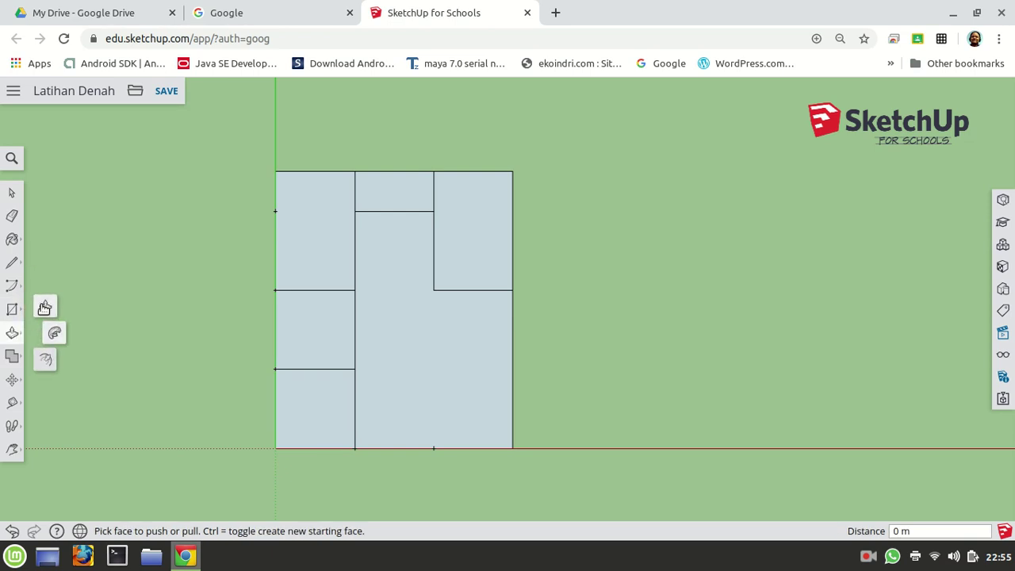
pyautogui.click(42, 363)
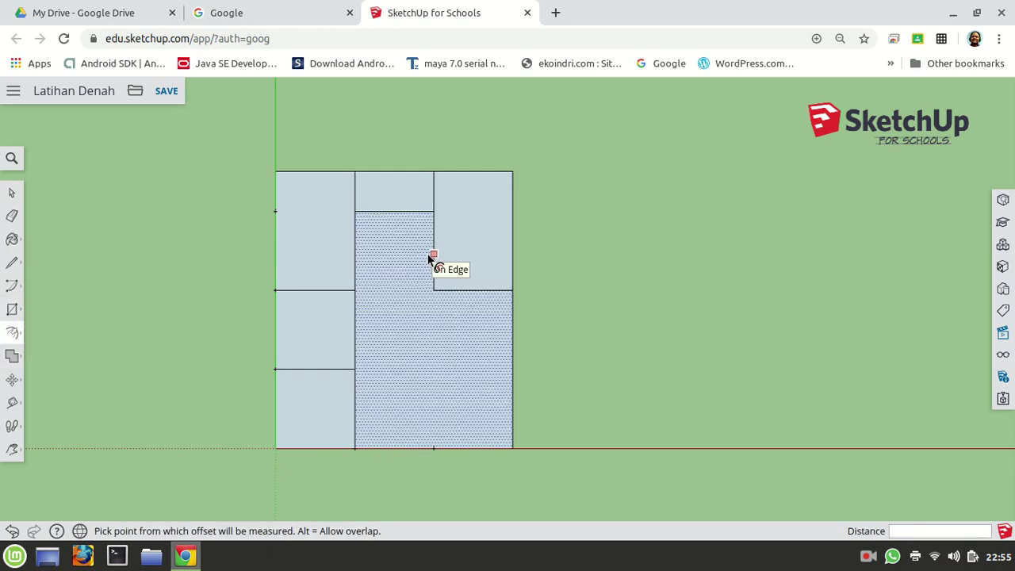
pyautogui.click(427, 254)
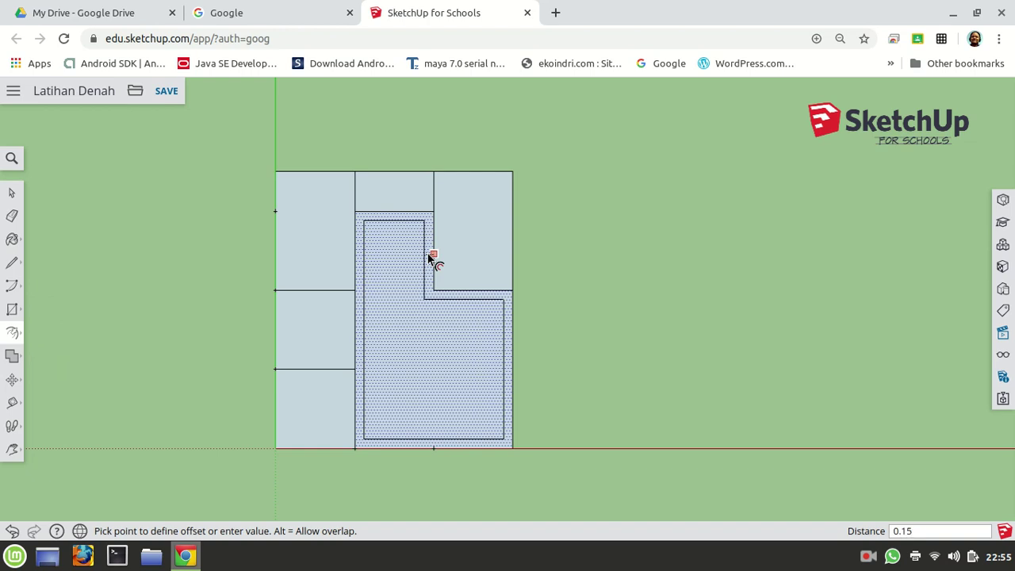
pyautogui.click(428, 258)
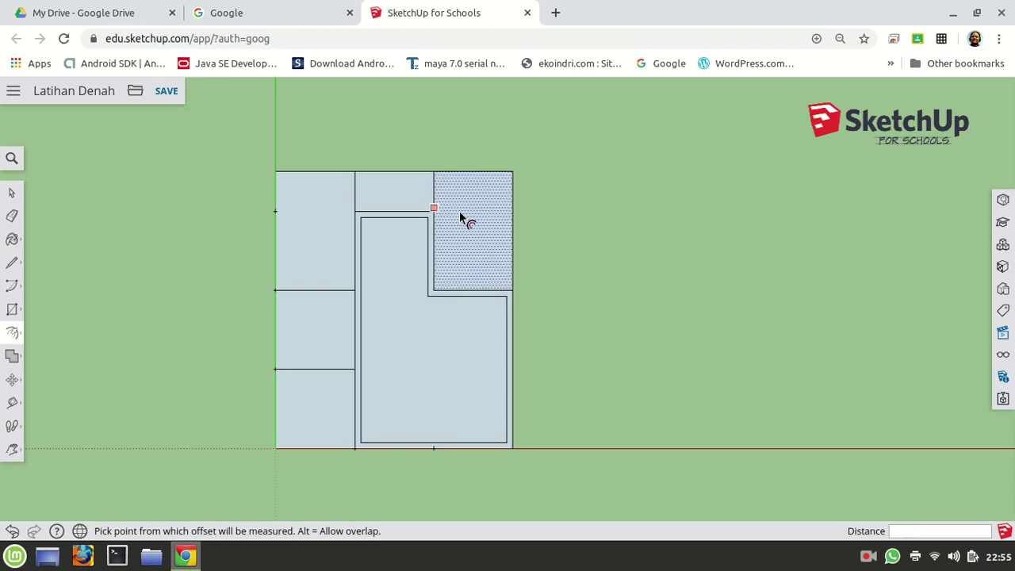
# Offset the outlines of the middle and far rooms along the green axis inward by 0.15 m each
pyautogui.click(338, 347)
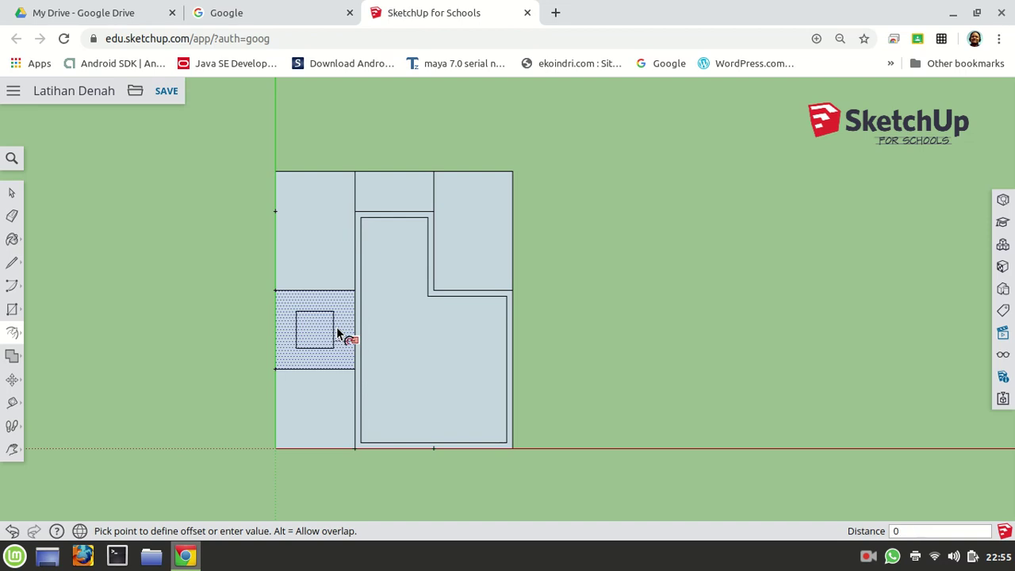
pyautogui.press('Return')
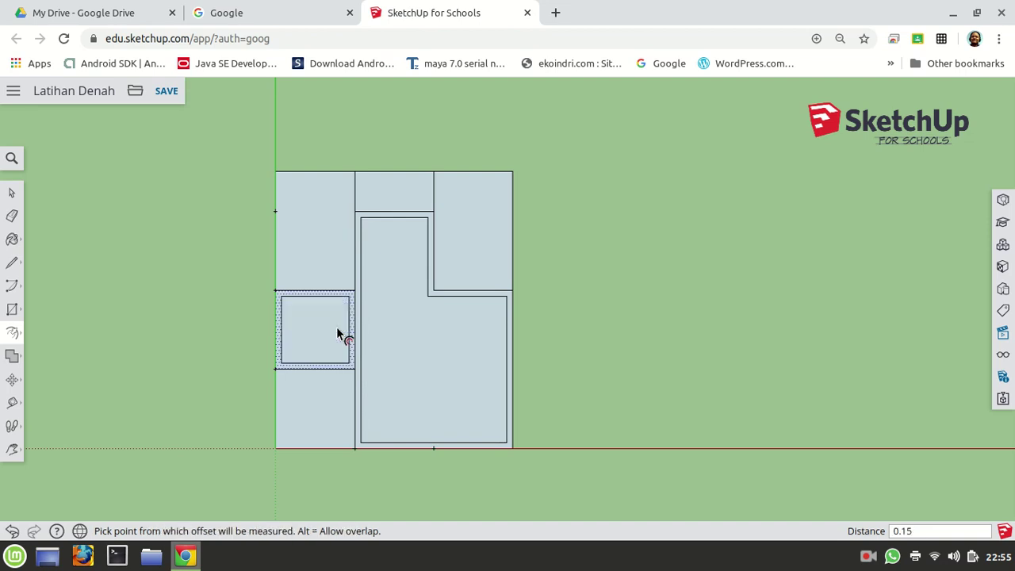
pyautogui.click(322, 227)
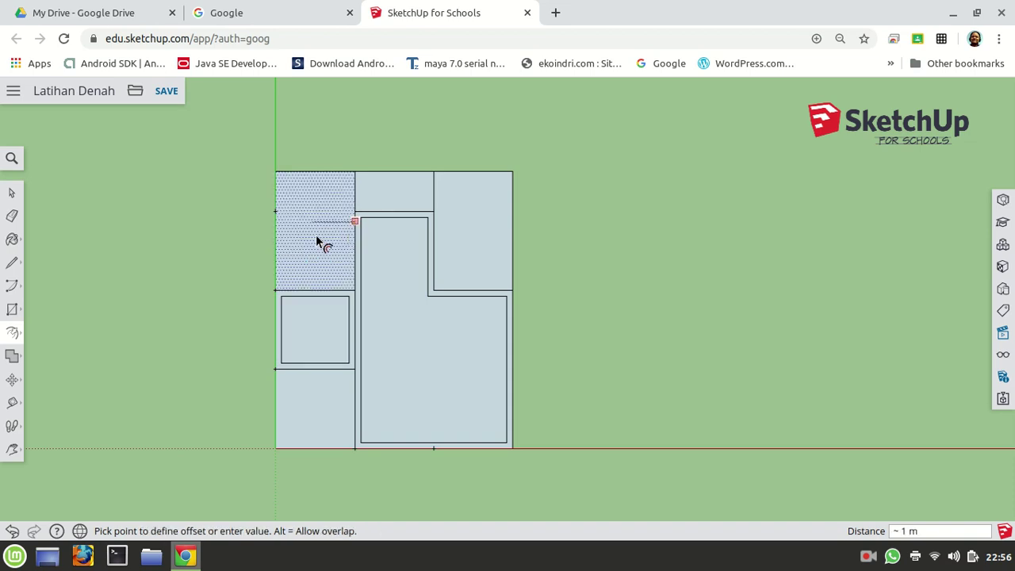
pyautogui.click(347, 287)
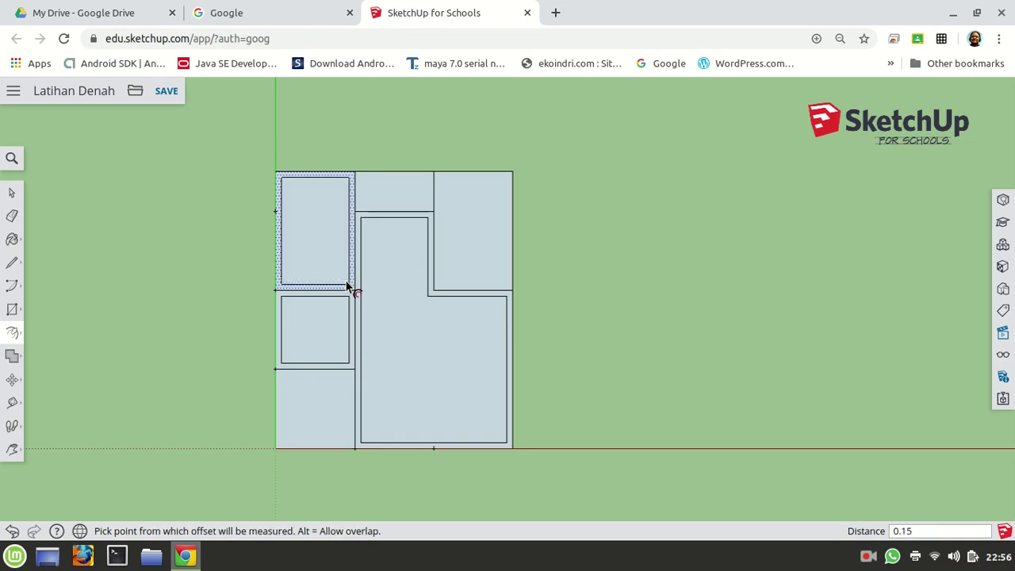
pyautogui.click(473, 234)
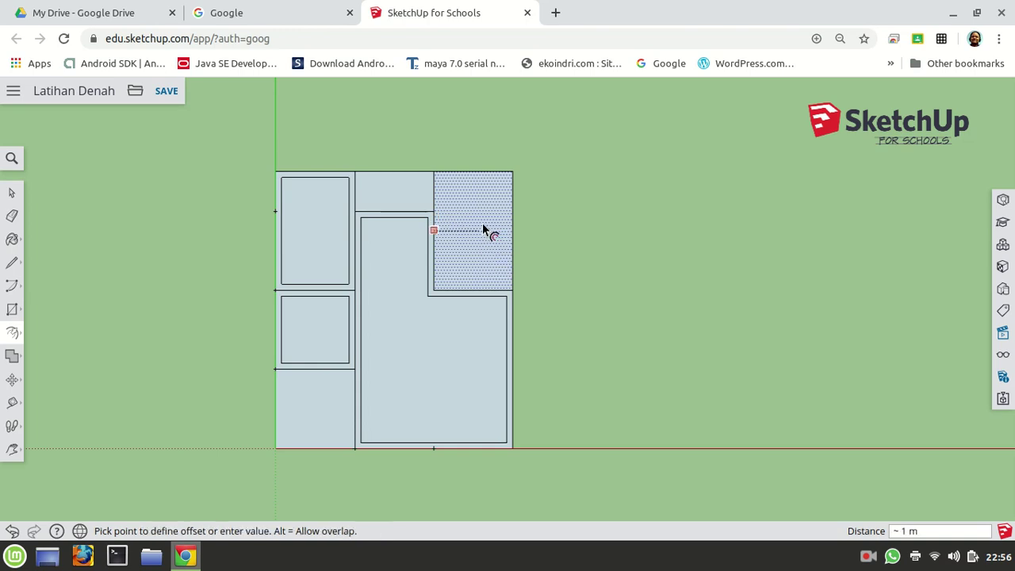
pyautogui.click(448, 293)
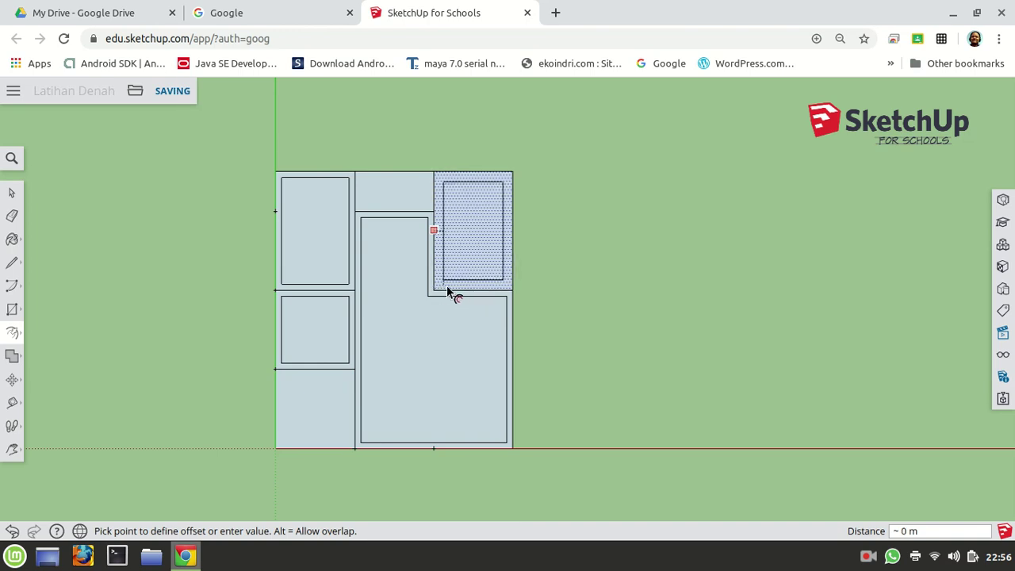
pyautogui.write('15')
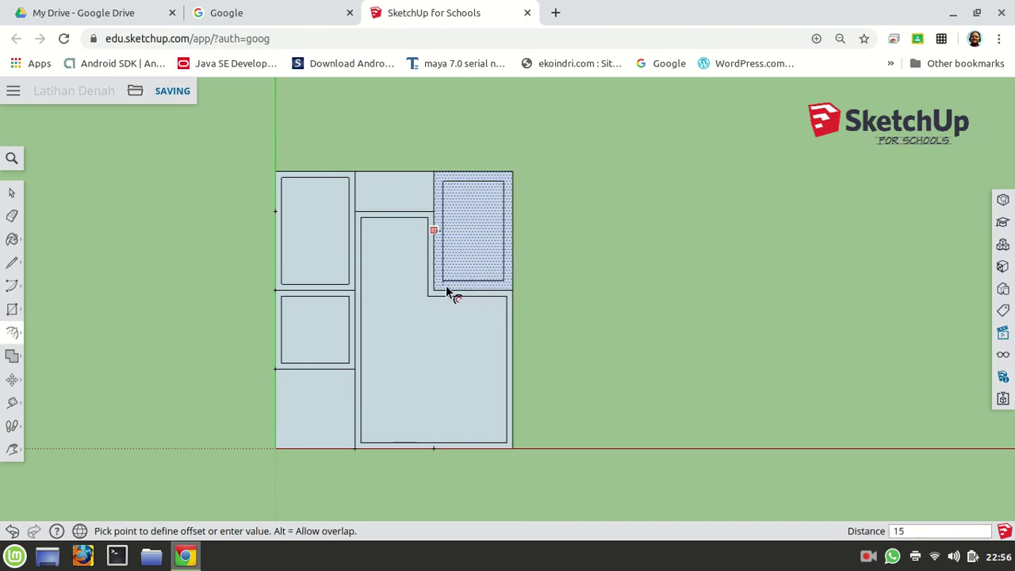
pyautogui.press('Escape')
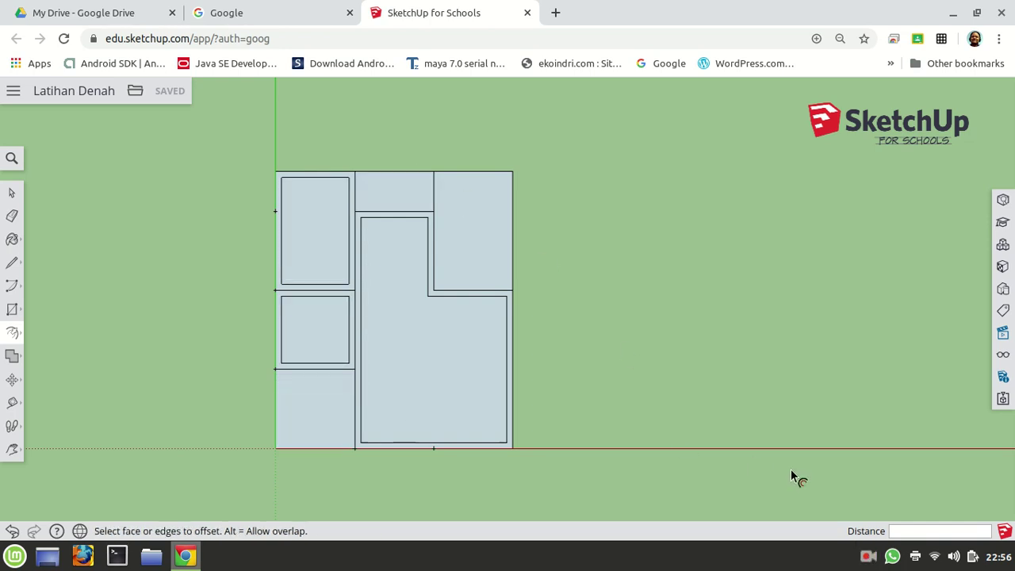
pyautogui.click(875, 561)
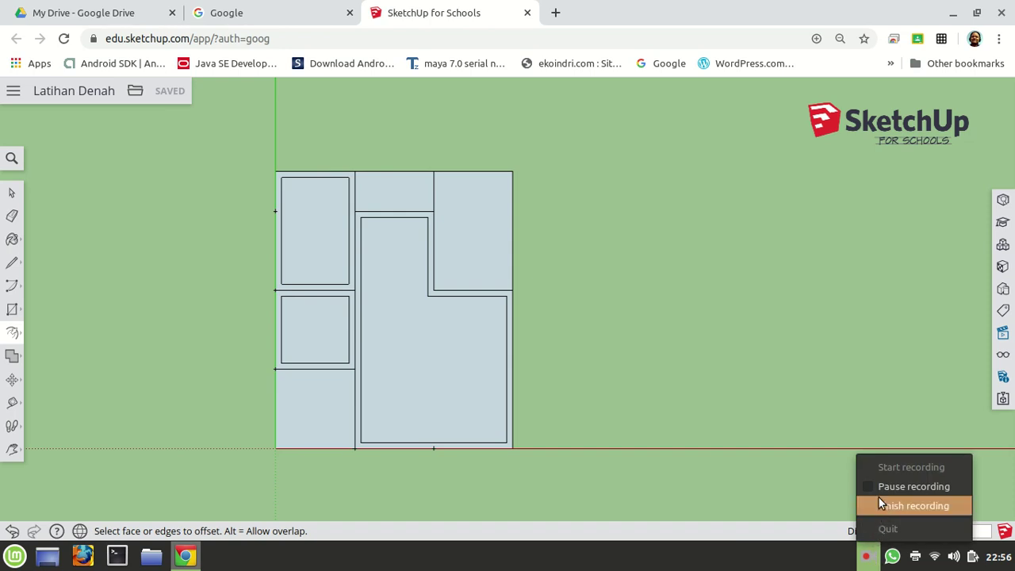
pyautogui.click(869, 487)
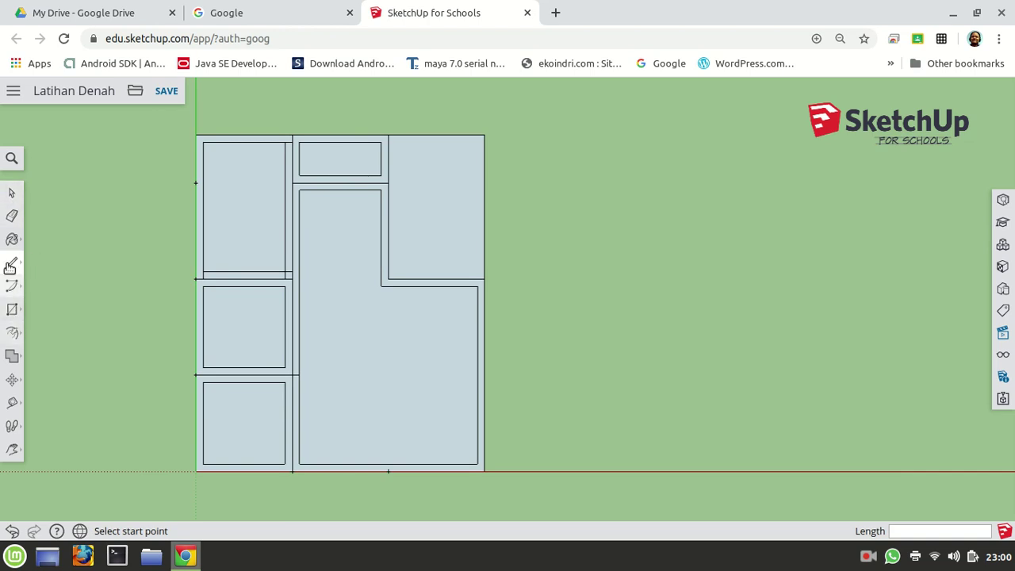
# Erase the far green-axis room's inner offset line on the side facing the middle room
pyautogui.click(12, 239)
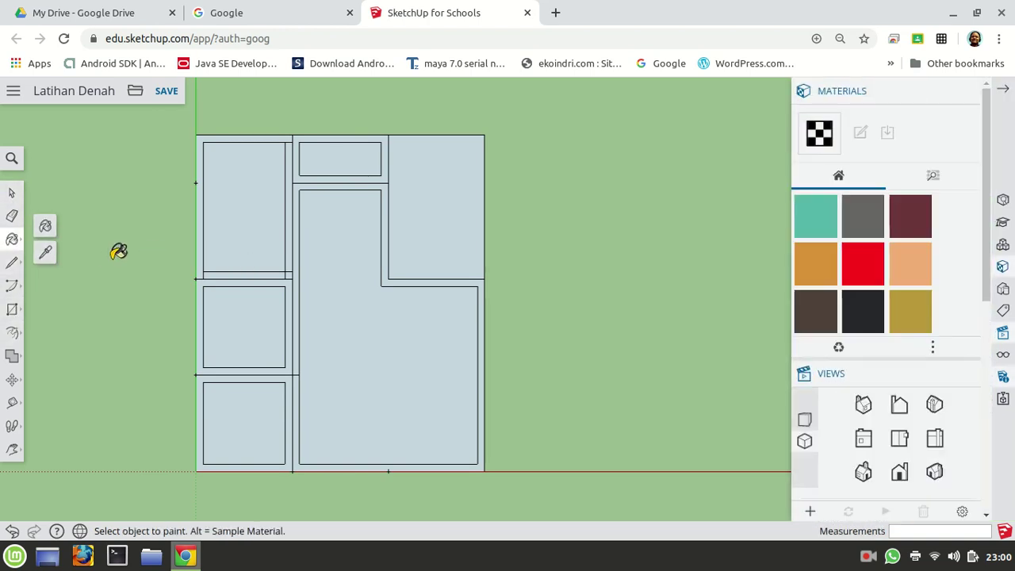
pyautogui.click(12, 217)
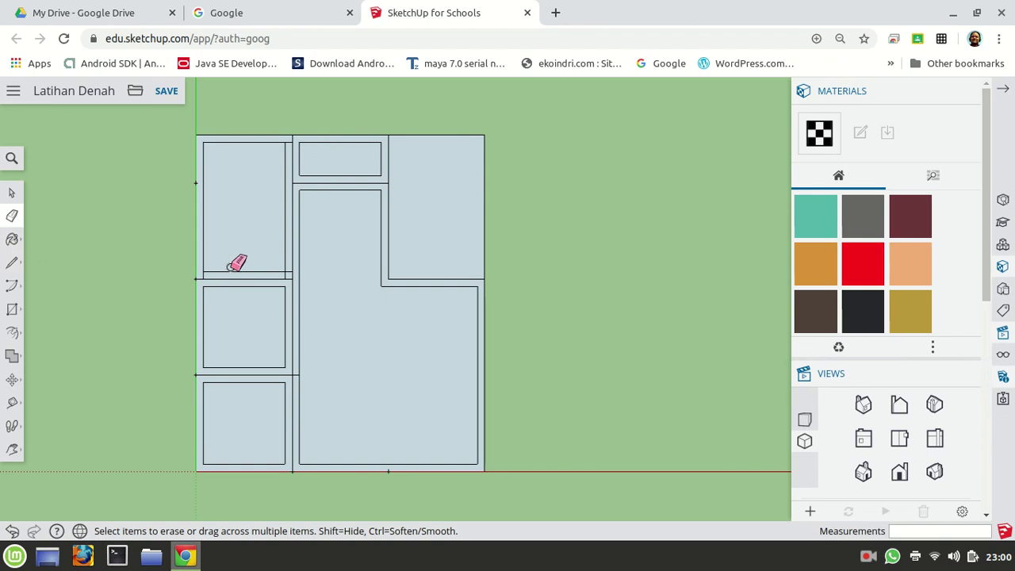
pyautogui.click(231, 272)
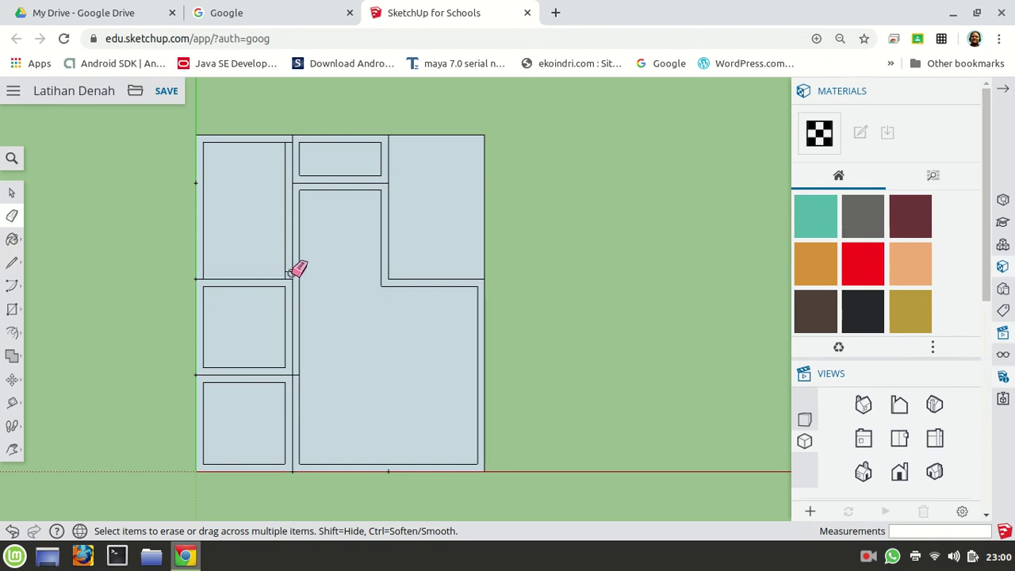
pyautogui.scroll(2, 294, 257)
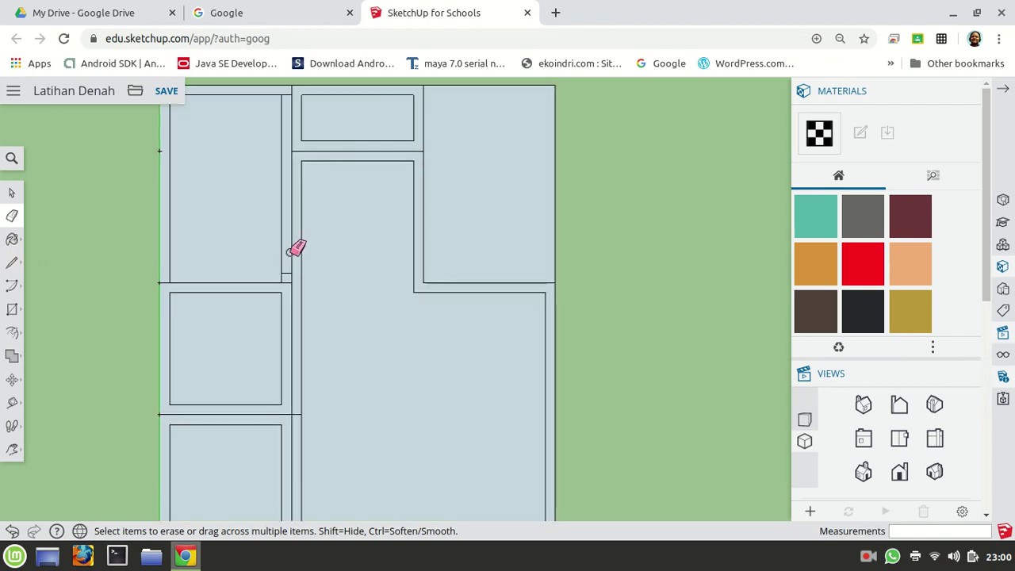
pyautogui.scroll(1, 294, 245)
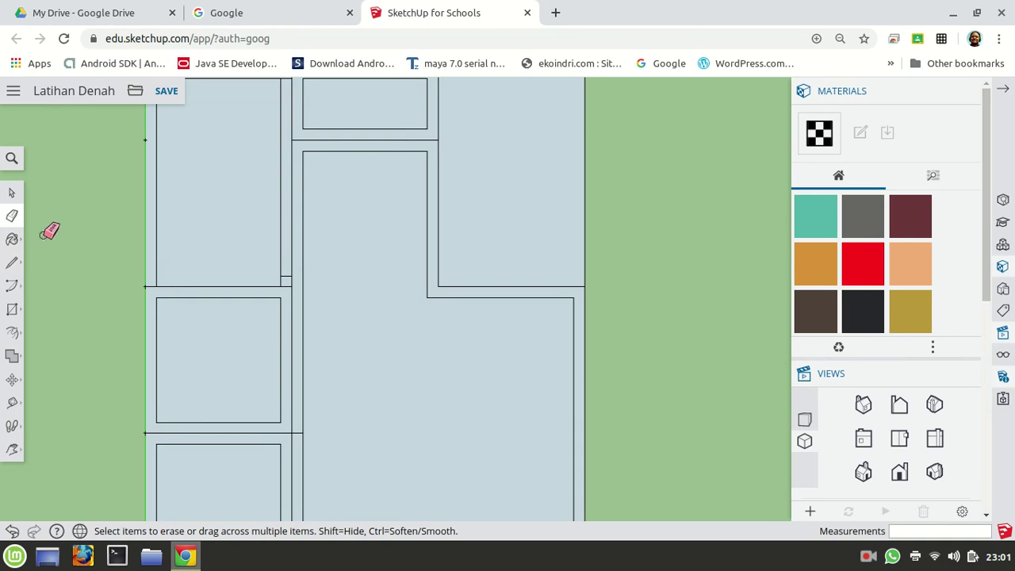
# Extend the near green-axis room's inner side line up to the dividing line with the middle room, and erase the inner edge parallel to that line
pyautogui.click(11, 272)
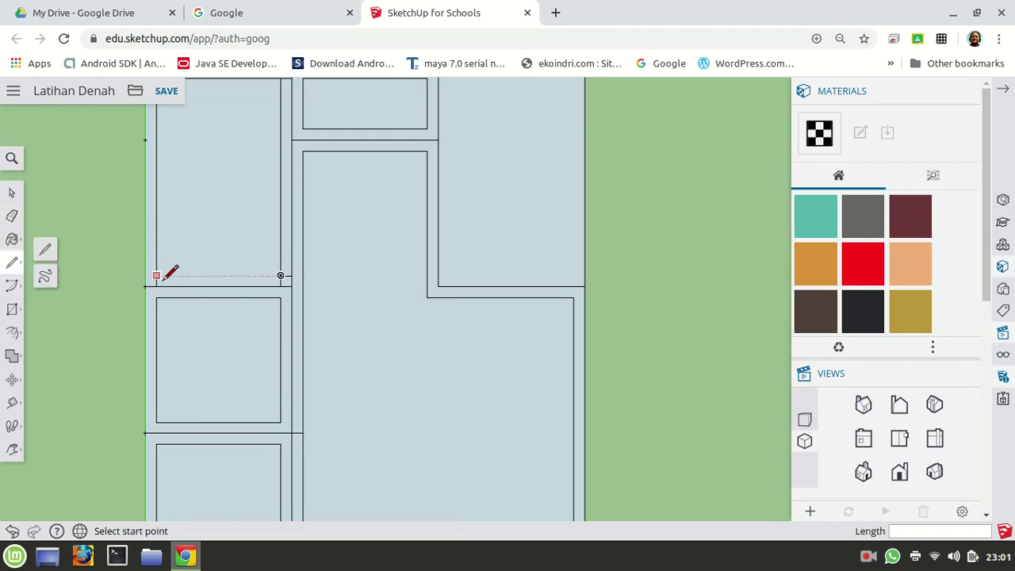
pyautogui.click(12, 219)
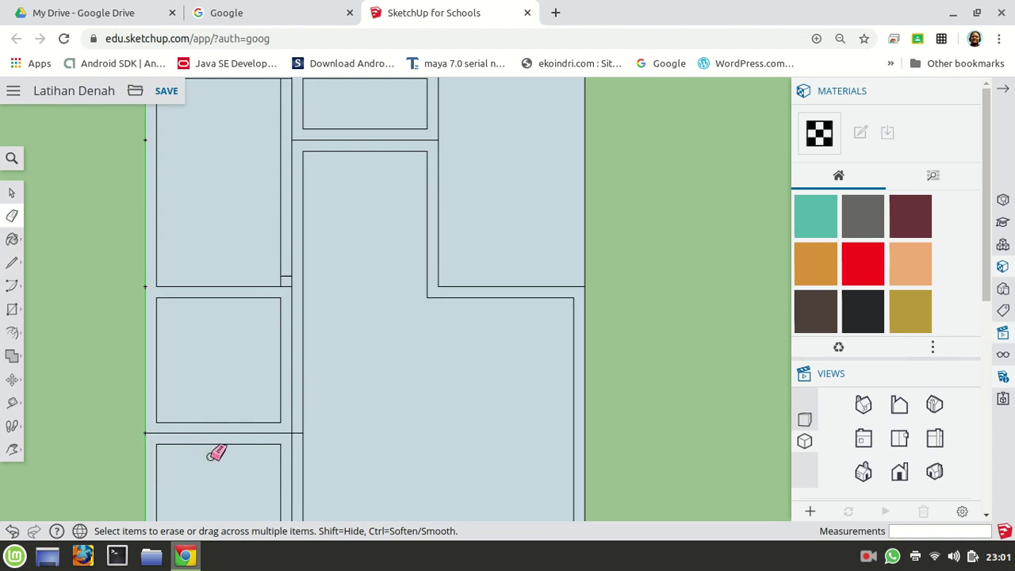
pyautogui.click(12, 263)
pyautogui.click(280, 443)
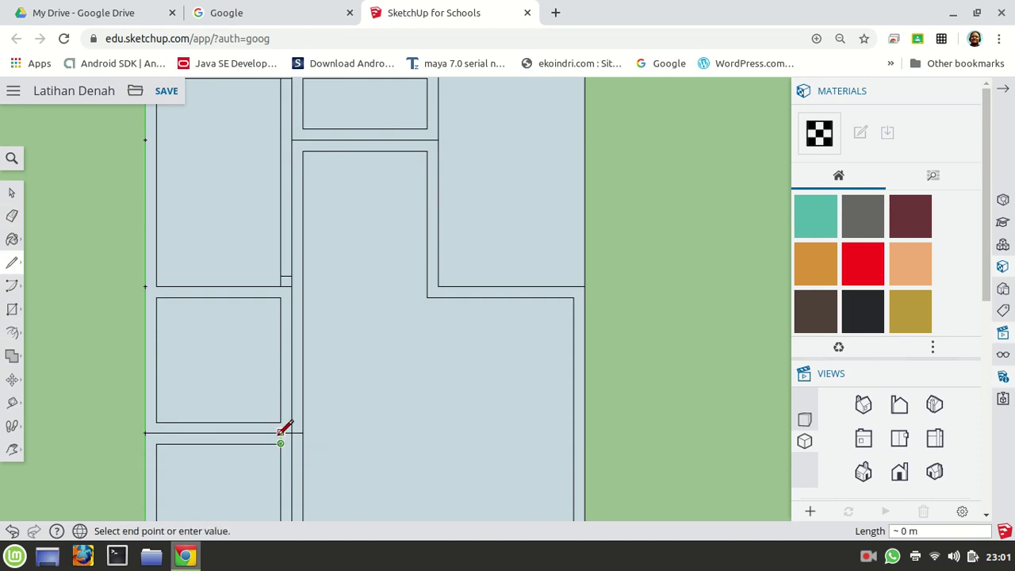
pyautogui.click(280, 433)
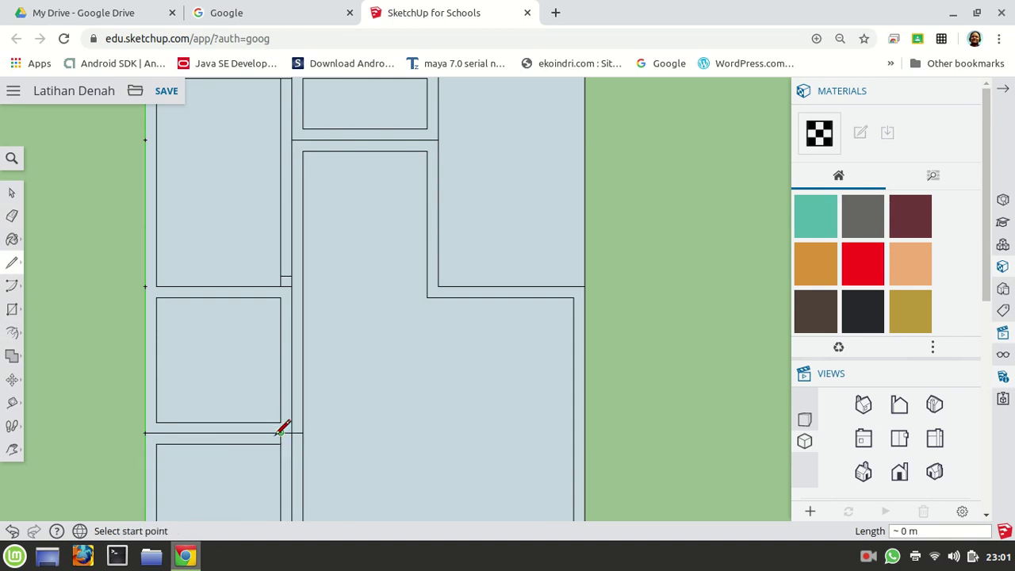
pyautogui.click(12, 215)
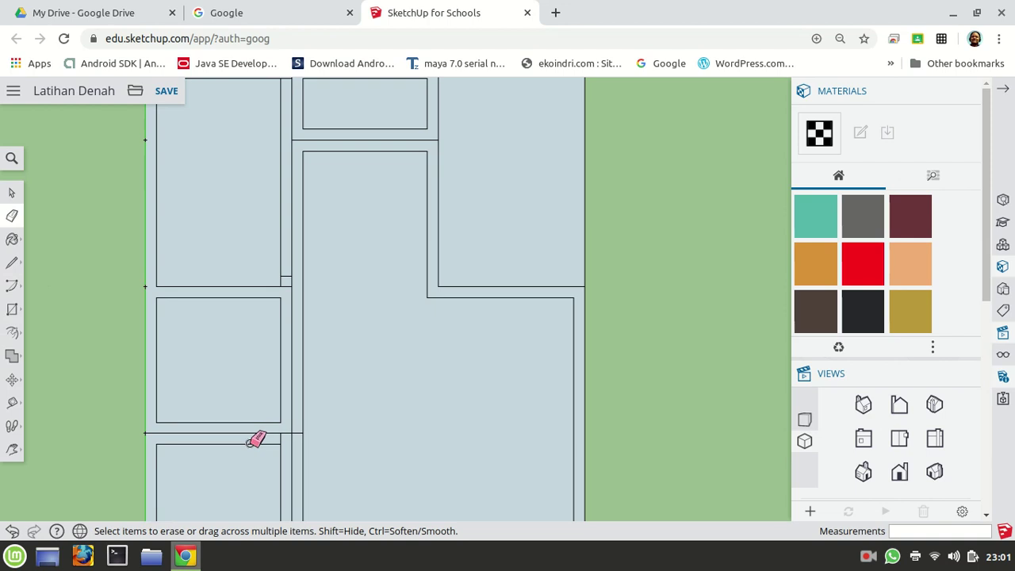
pyautogui.click(189, 444)
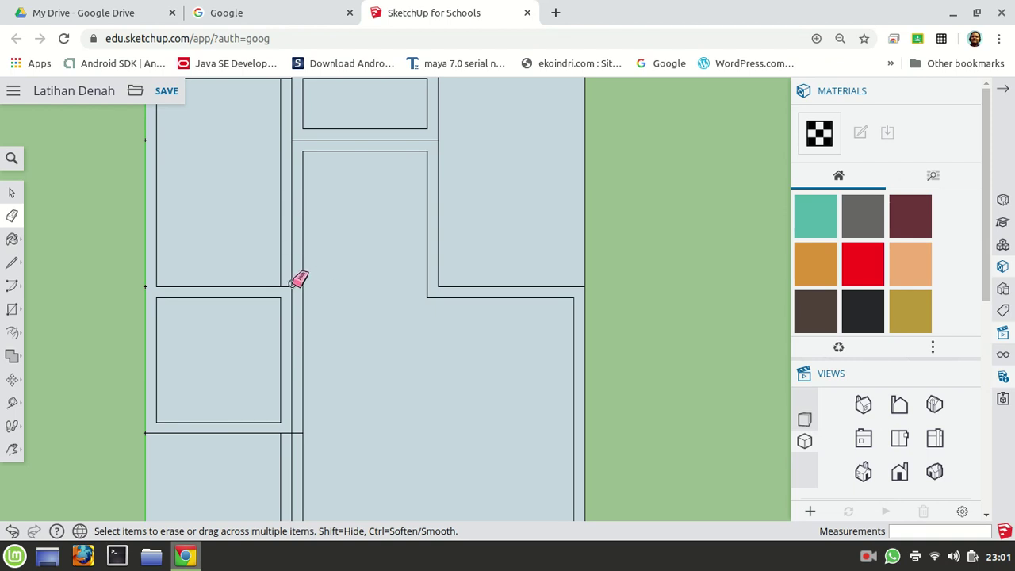
# Erase the short leftover line stubs in the wall at the near and far corners of the far green-axis room
pyautogui.moveTo(283, 285); pyautogui.dragTo(285, 298)
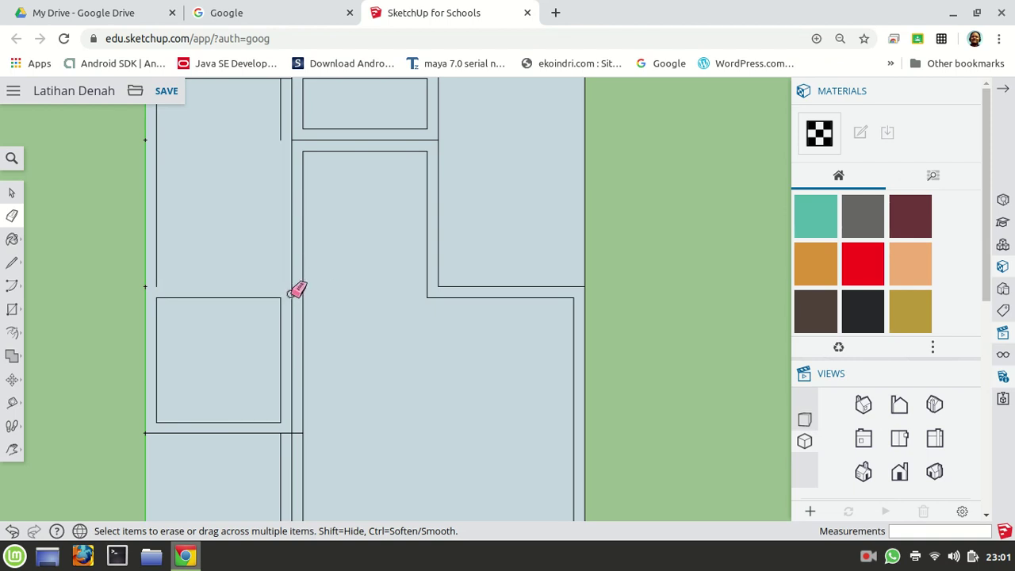
pyautogui.hotkey('ctrl', 'z')
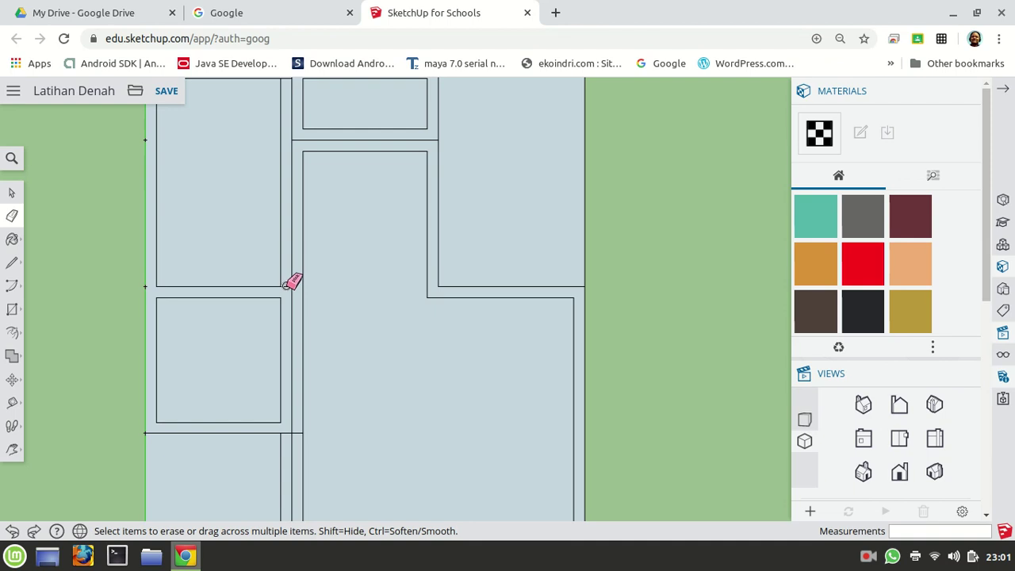
pyautogui.scroll(3, 292, 282)
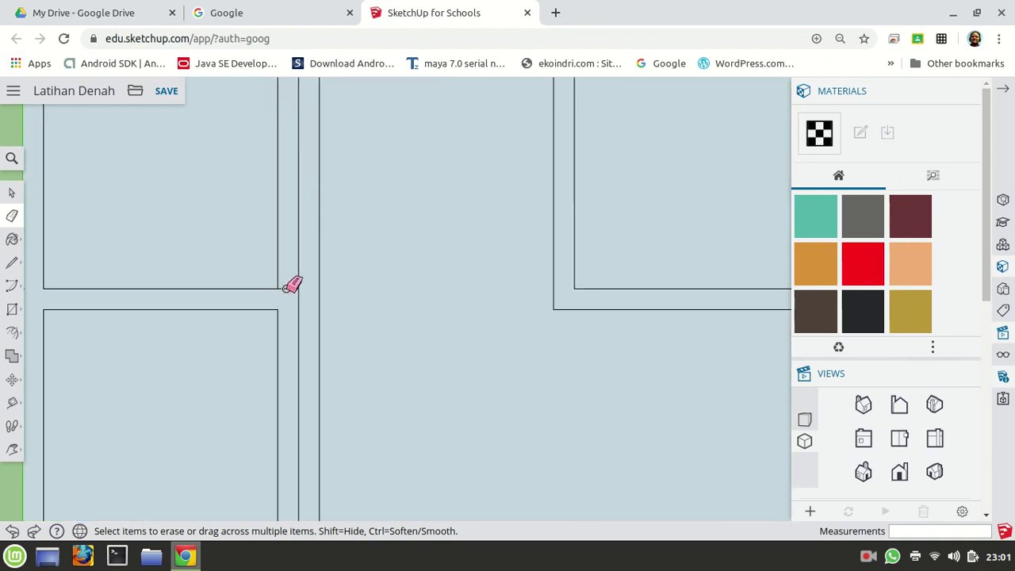
pyautogui.scroll(-5, 317, 291)
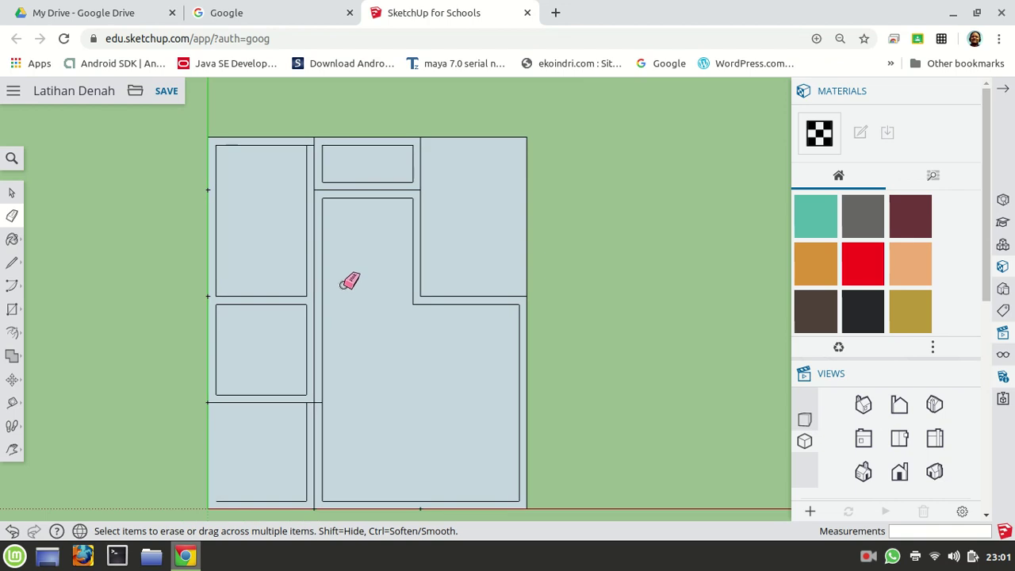
pyautogui.scroll(3, 310, 129)
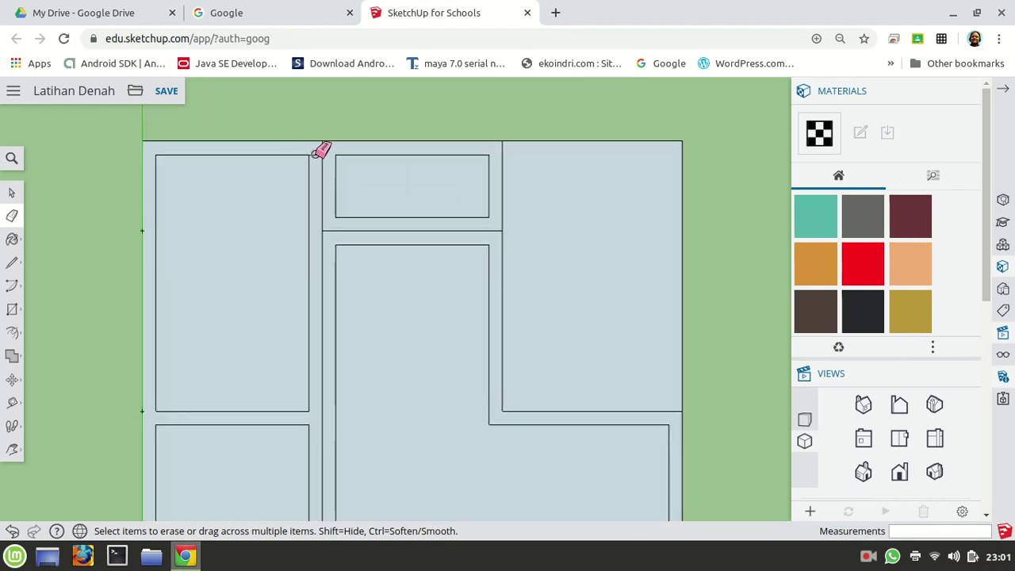
pyautogui.scroll(-2, 376, 240)
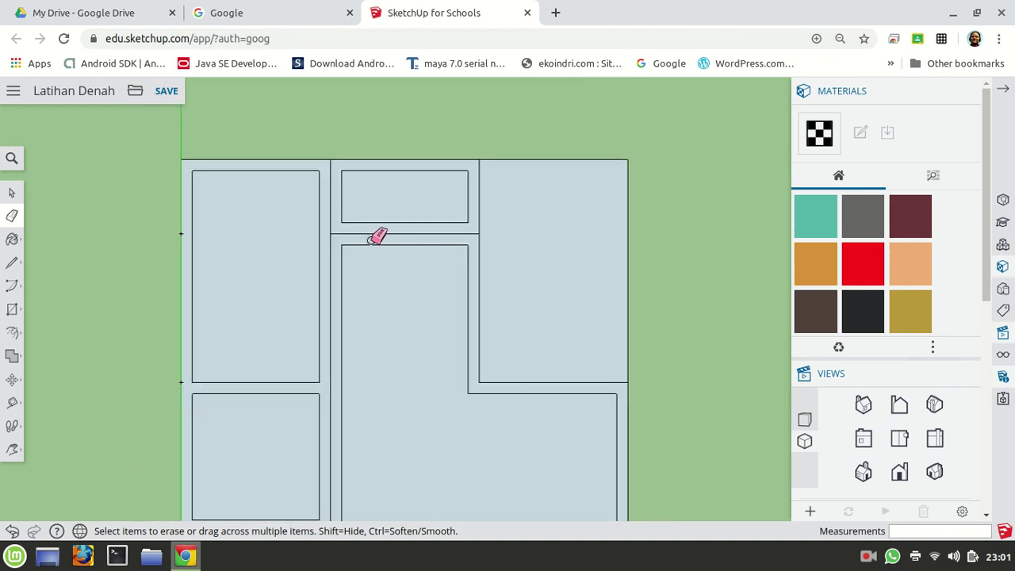
pyautogui.scroll(-2, 361, 341)
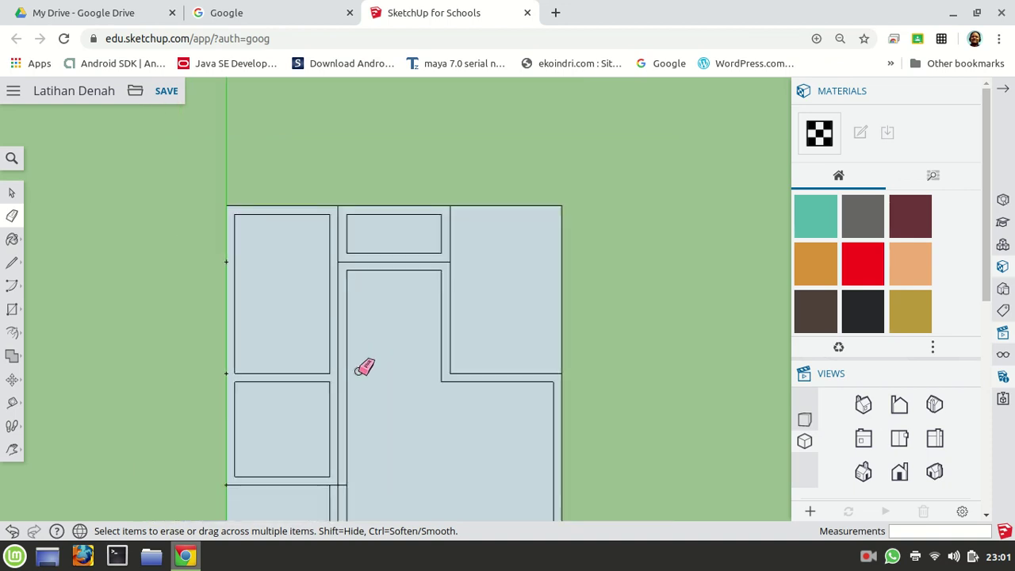
# Erase the open area's inner offset line alongside the middle and far green-axis rooms
pyautogui.click(347, 423)
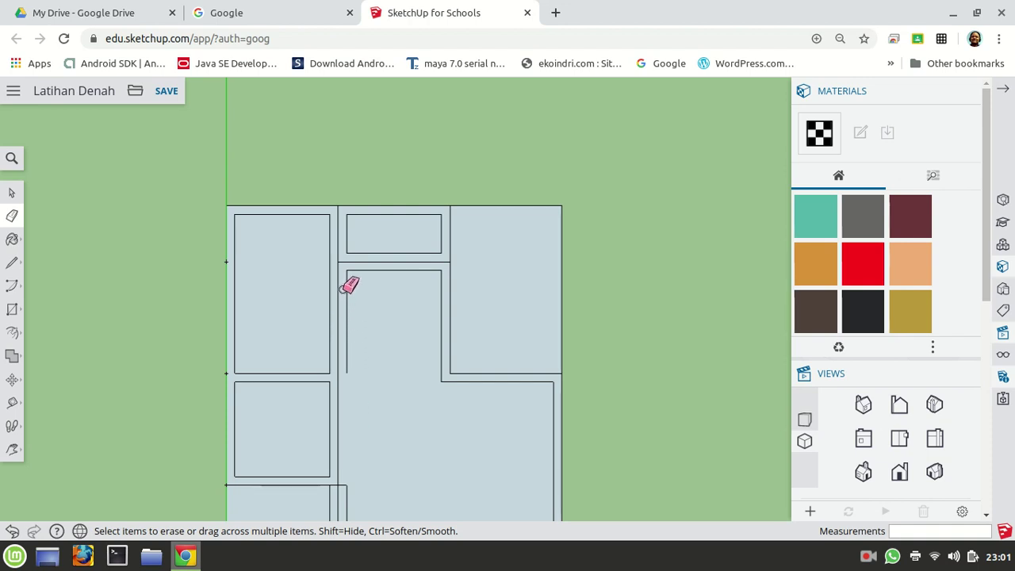
pyautogui.click(346, 289)
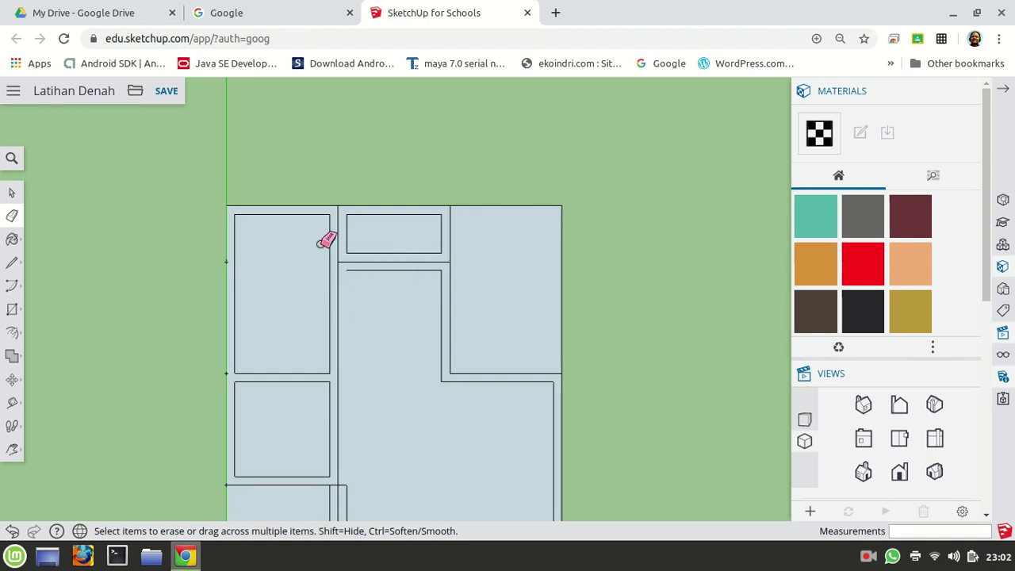
# Extend the small far room's near inner line to the green-axis rooms' dividing line, and erase the open area's inner line facing that room
pyautogui.click(16, 264)
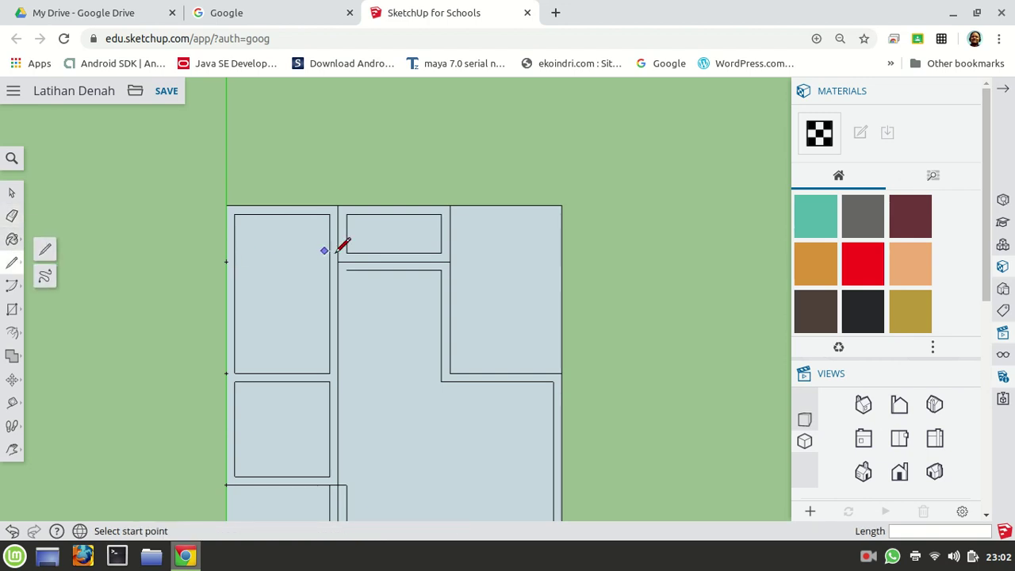
pyautogui.click(346, 251)
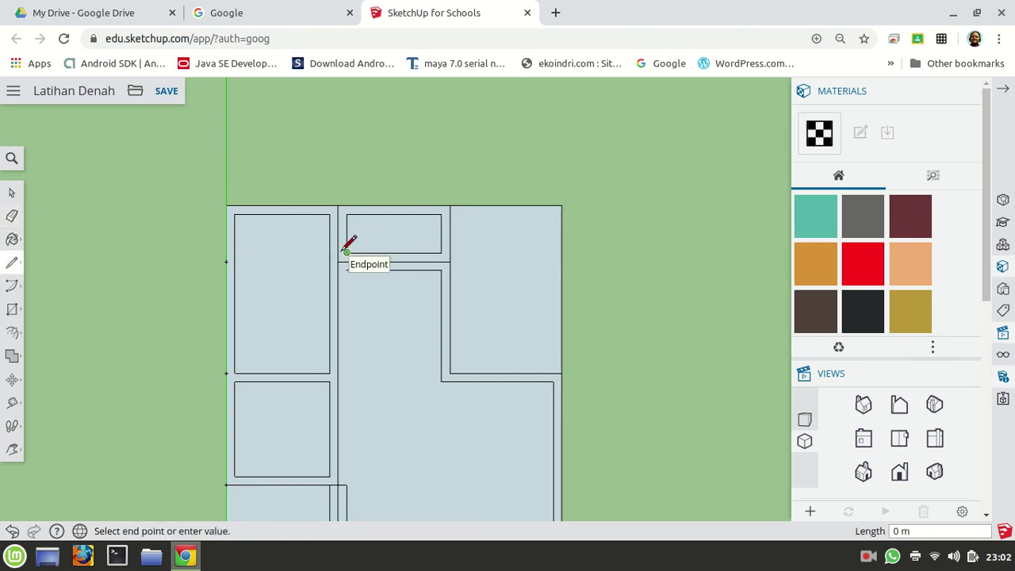
pyautogui.click(338, 252)
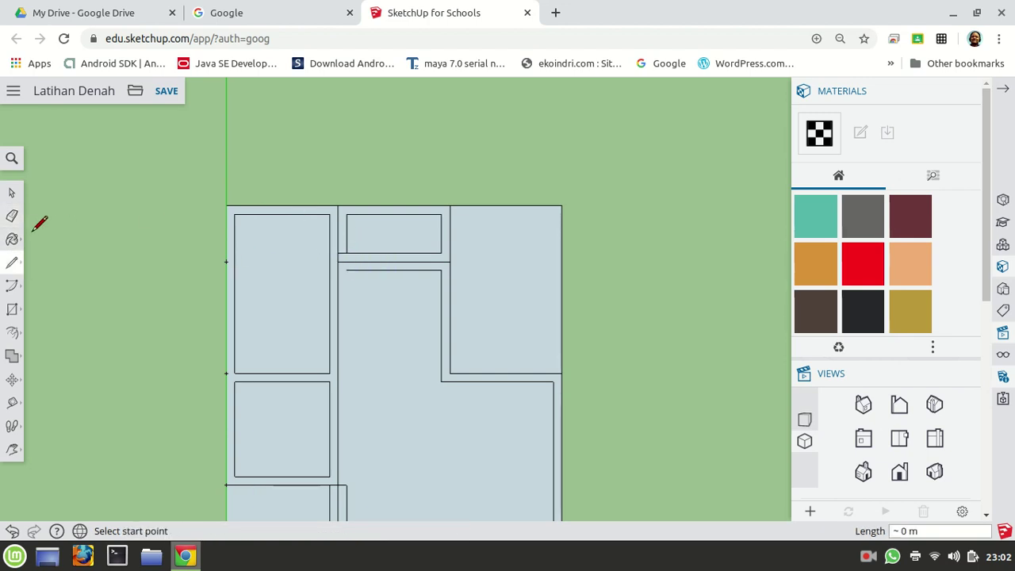
pyautogui.click(12, 216)
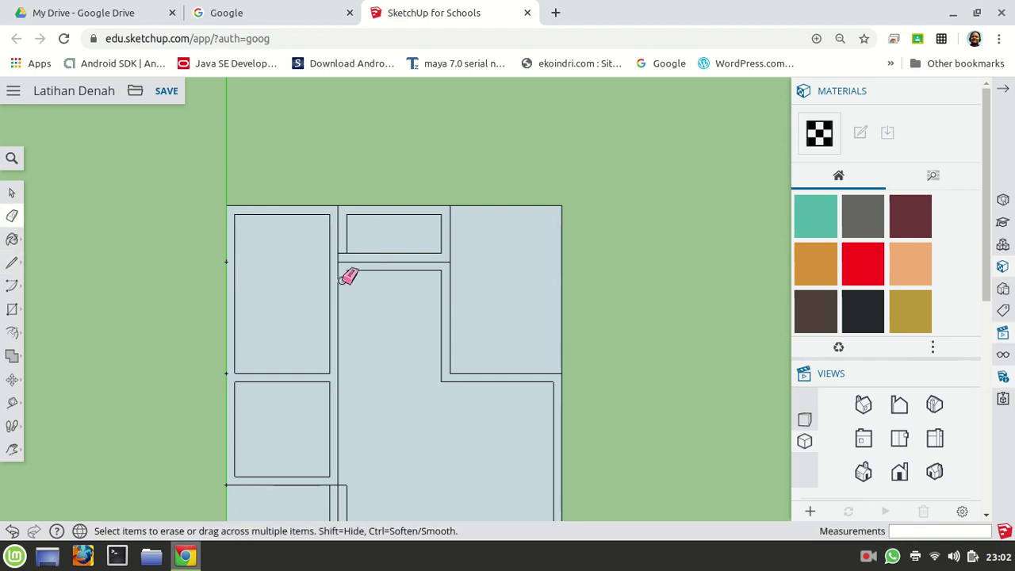
pyautogui.click(361, 270)
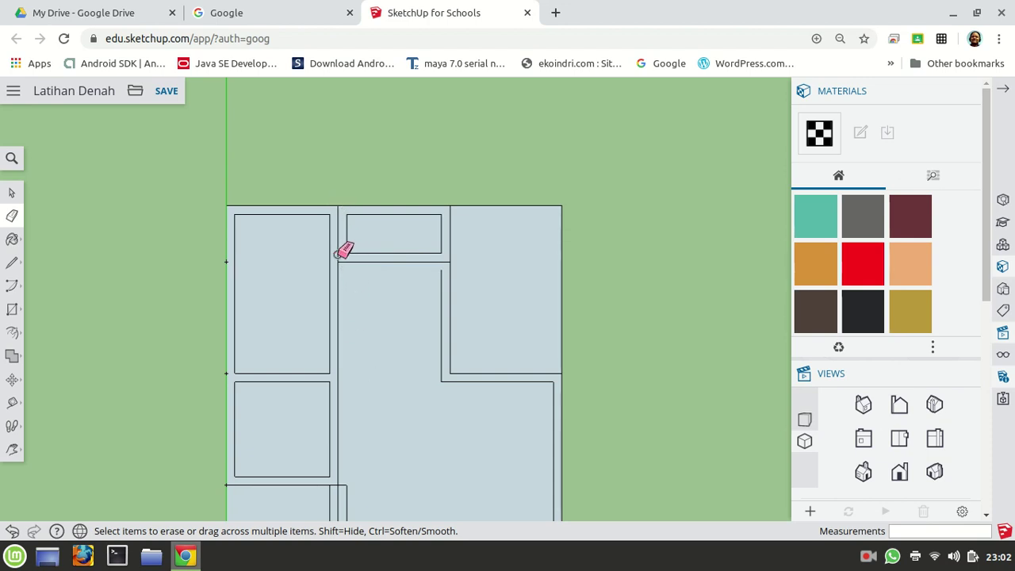
# Erase the short dividing-line segment crossing the wall between the small far room and the open area, beside the far green-axis room
pyautogui.scroll(2, 337, 256)
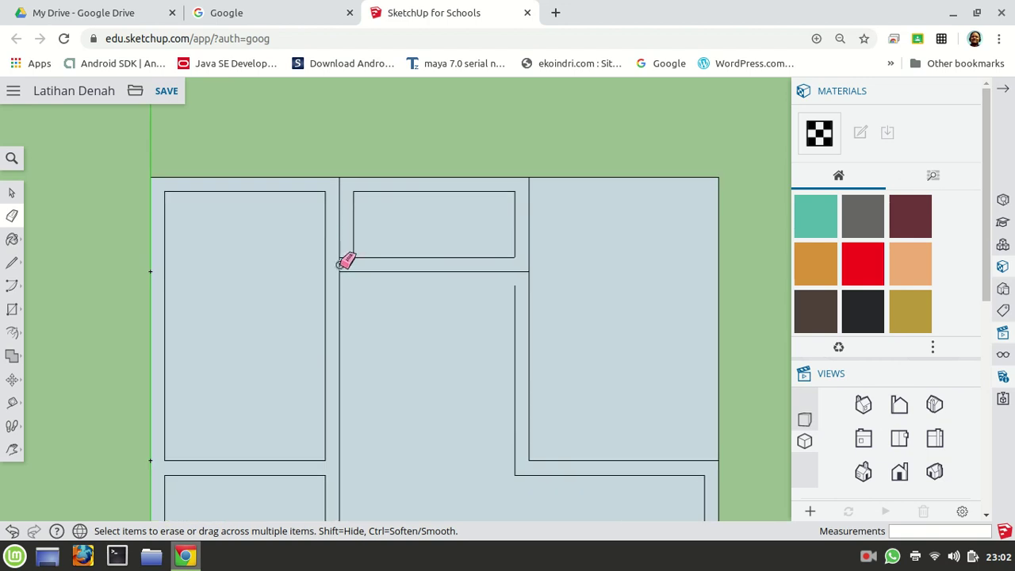
pyautogui.click(339, 264)
pyautogui.scroll(-2, 416, 310)
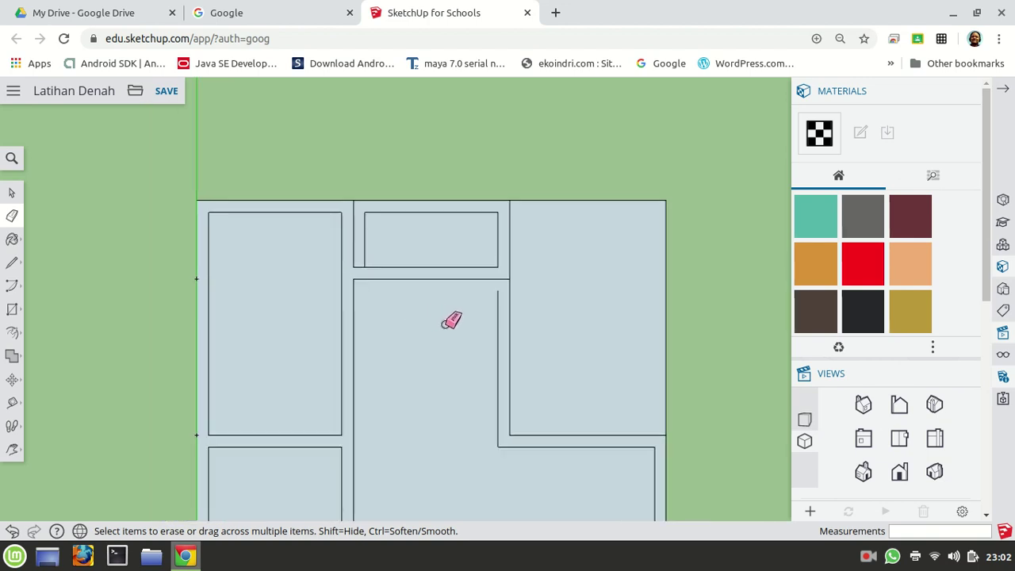
pyautogui.scroll(-1, 444, 323)
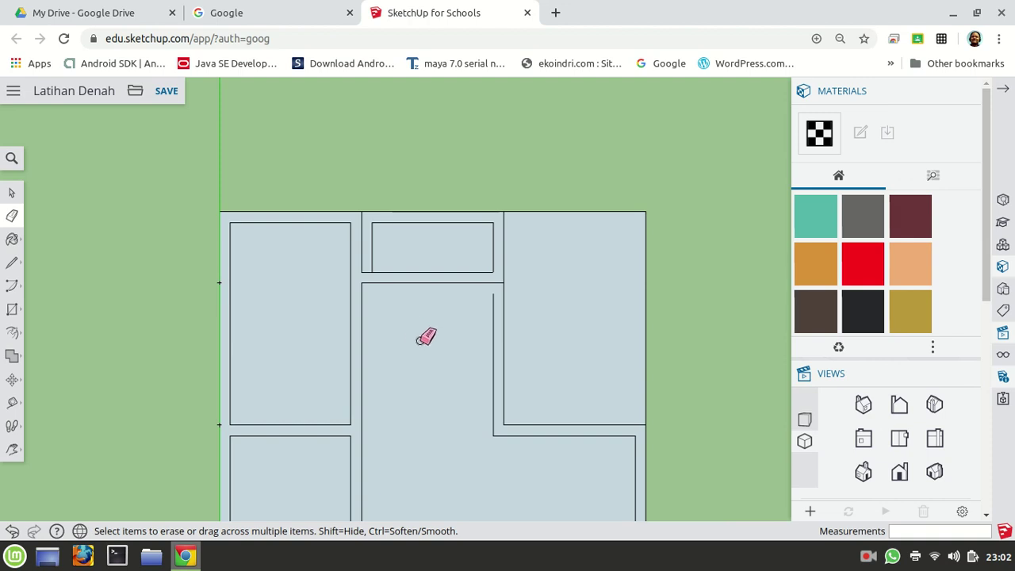
pyautogui.scroll(-2, 441, 341)
pyautogui.scroll(1, 575, 511)
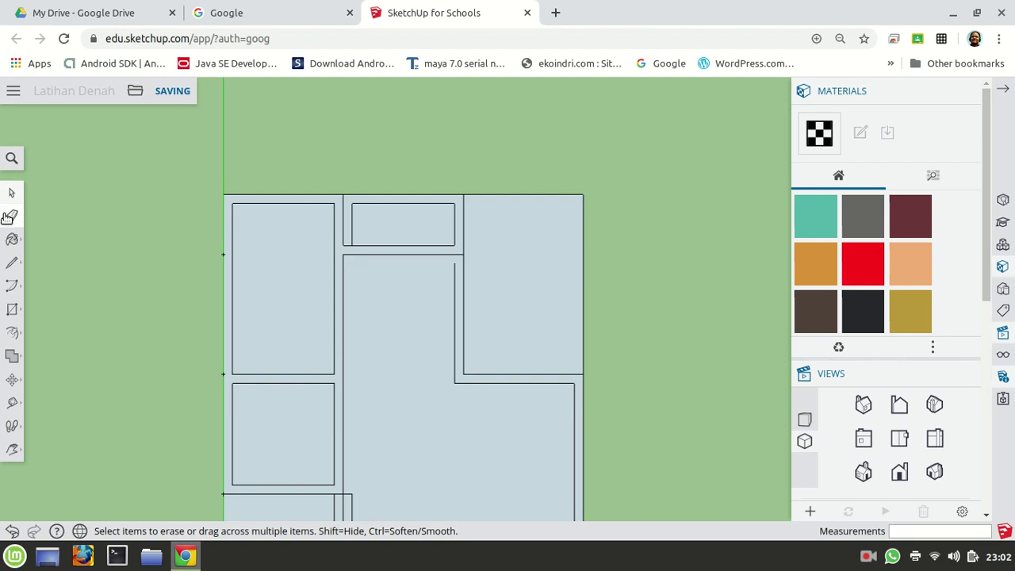
# Extend the open area's inner side line to the edge facing the small far room, and erase the leftover stub crossing the wall there
pyautogui.click(12, 261)
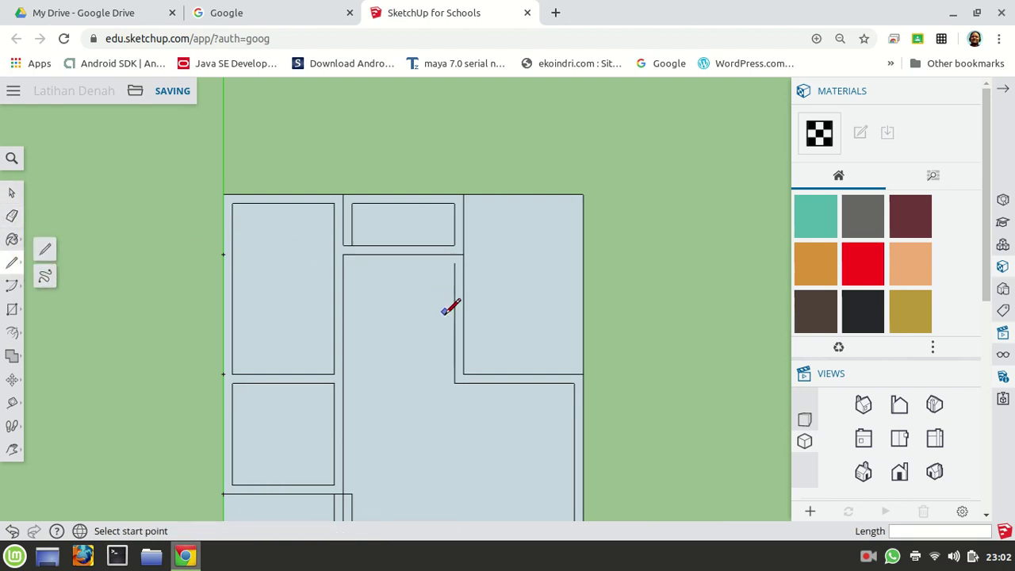
pyautogui.click(454, 263)
pyautogui.click(454, 254)
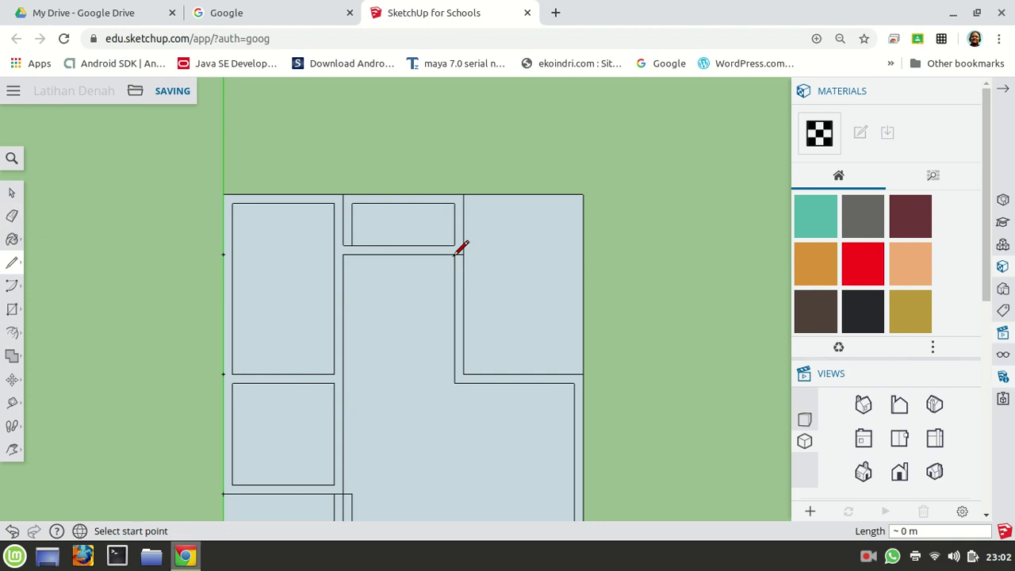
pyautogui.click(12, 219)
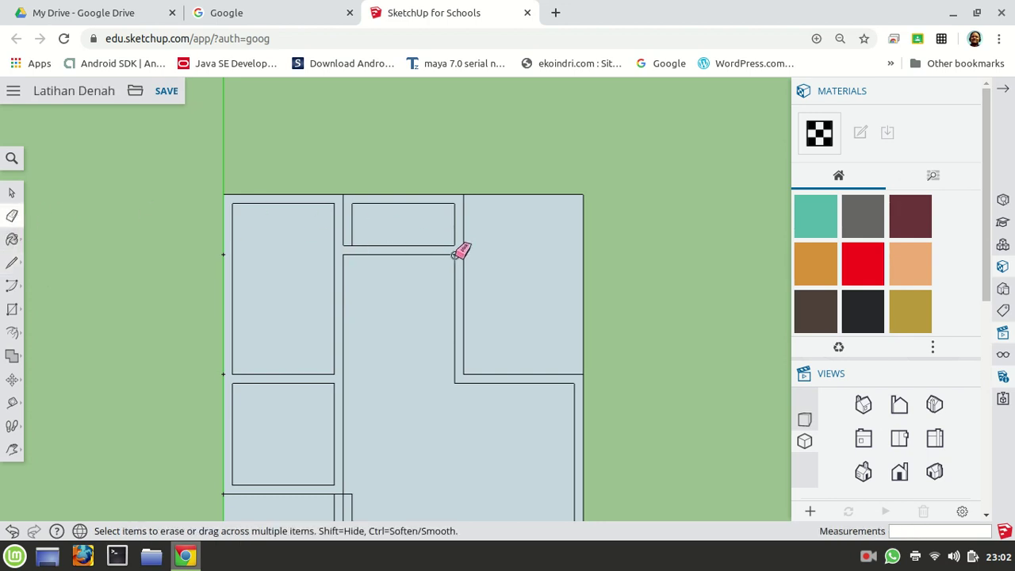
pyautogui.scroll(3, 458, 252)
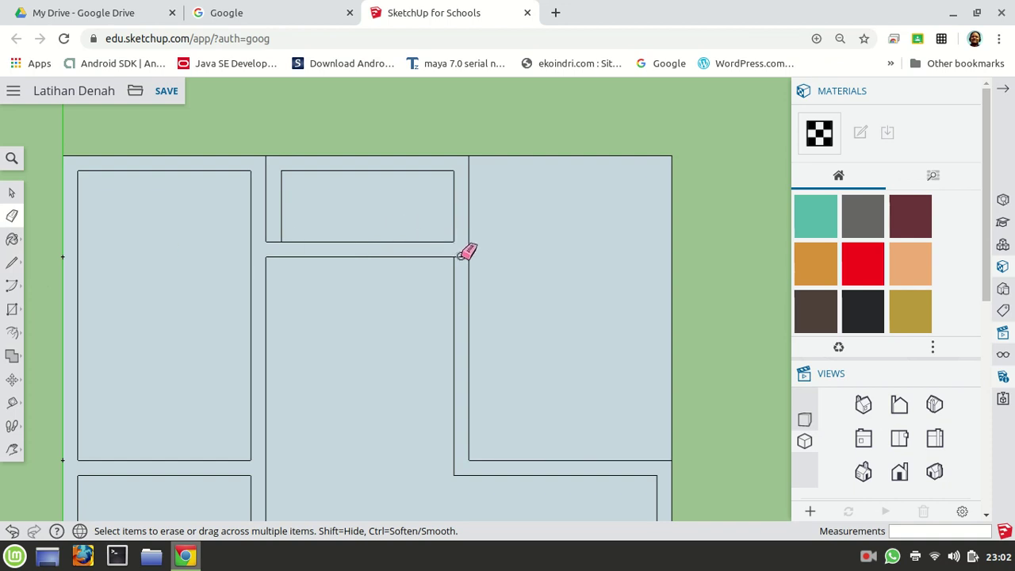
pyautogui.scroll(3, 460, 256)
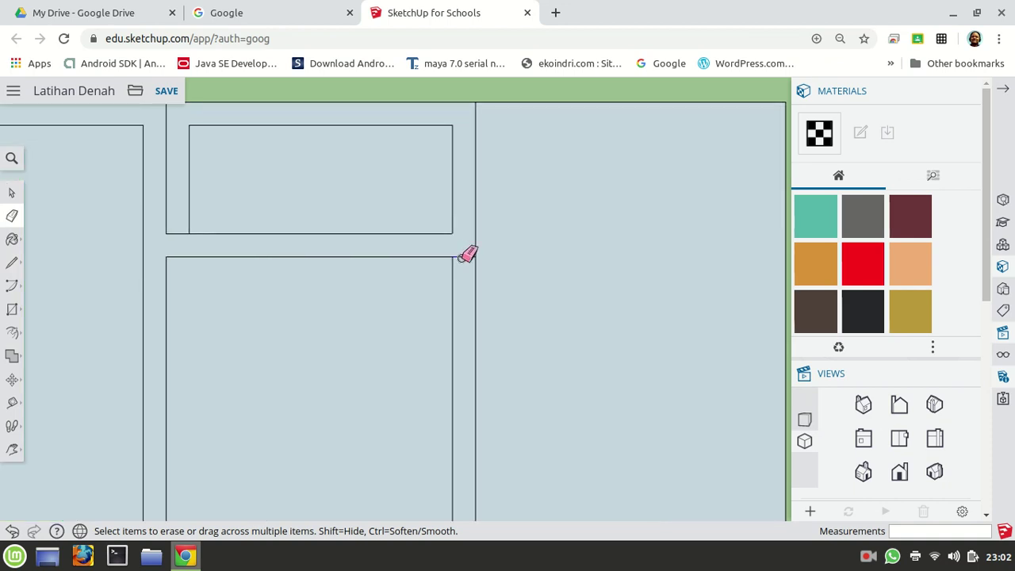
pyautogui.scroll(-4, 340, 277)
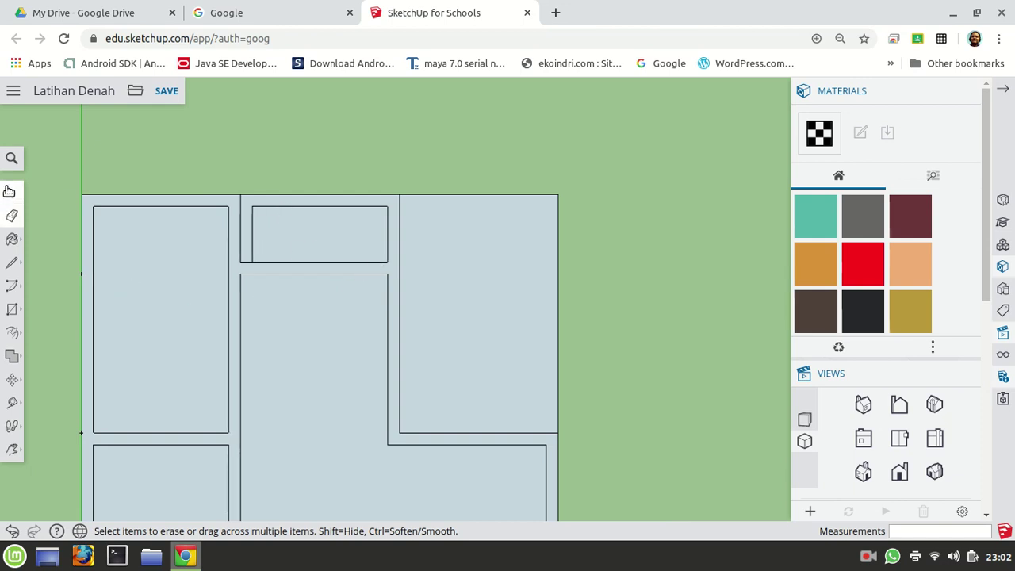
# Delete the small far room's inner offset lines on the side facing the green-axis room and along the plan's far outer edge
pyautogui.press('space')
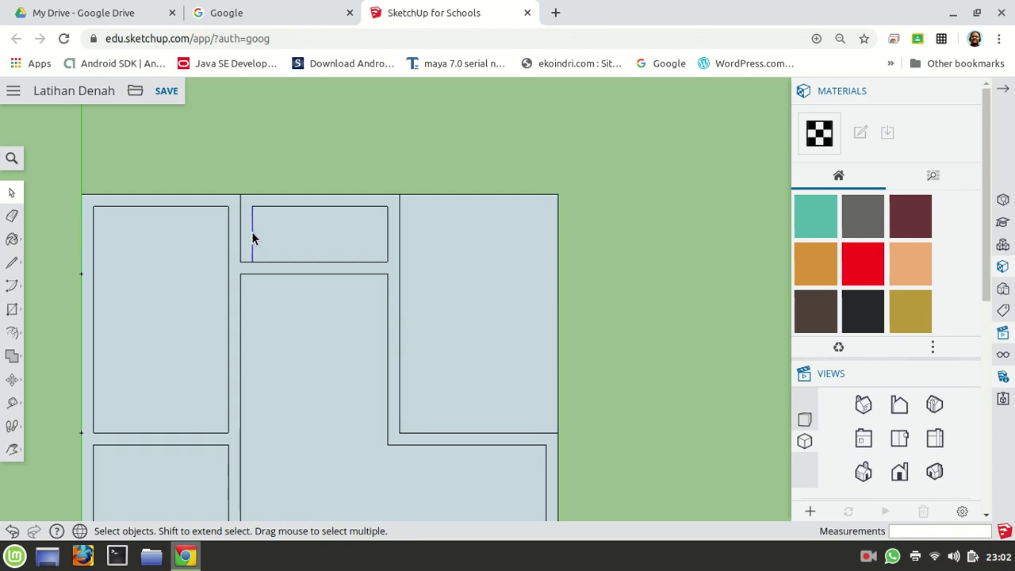
pyautogui.click(306, 210)
pyautogui.click(336, 158)
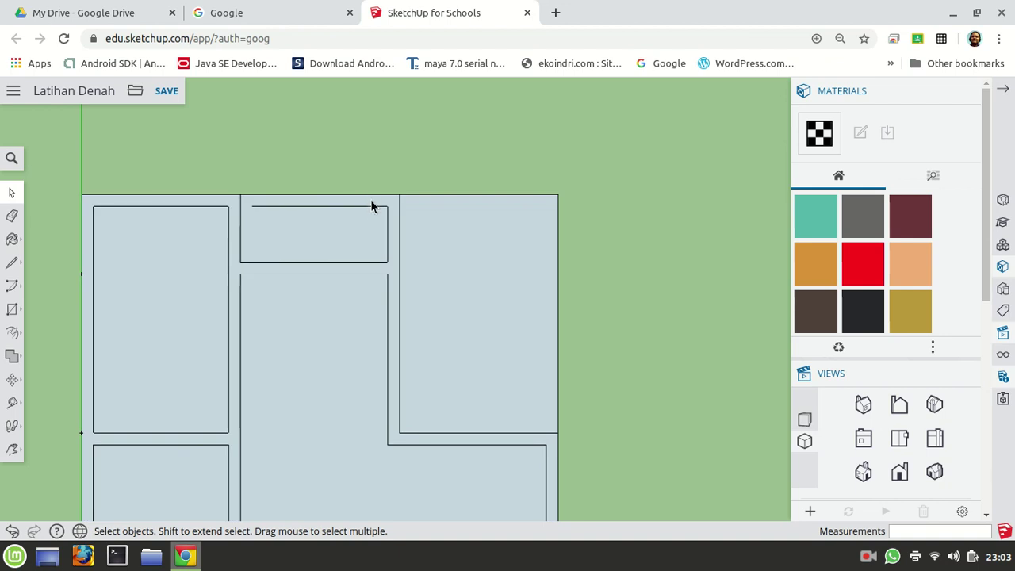
pyautogui.click(373, 207)
pyautogui.scroll(3, 362, 188)
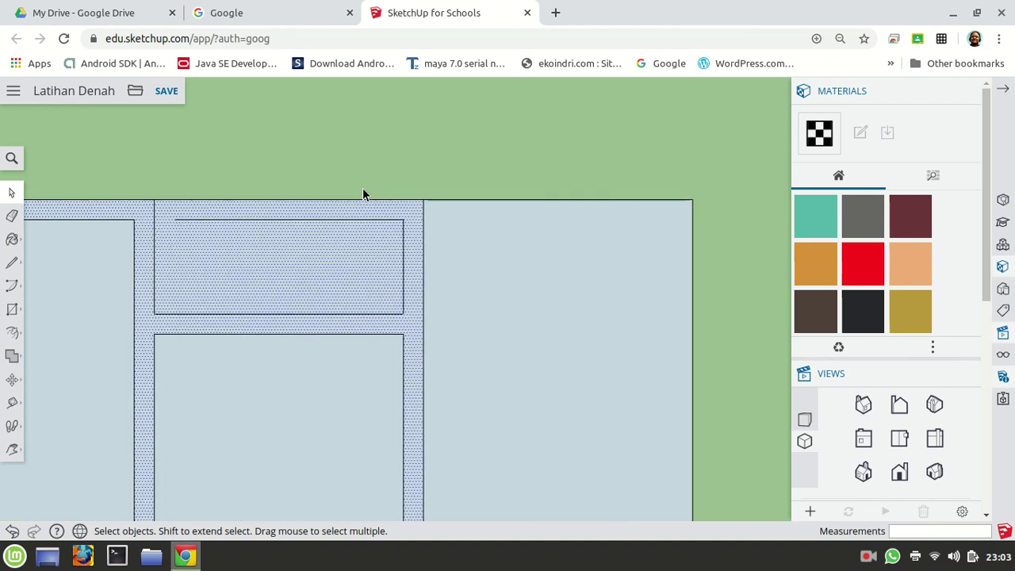
pyautogui.click(372, 150)
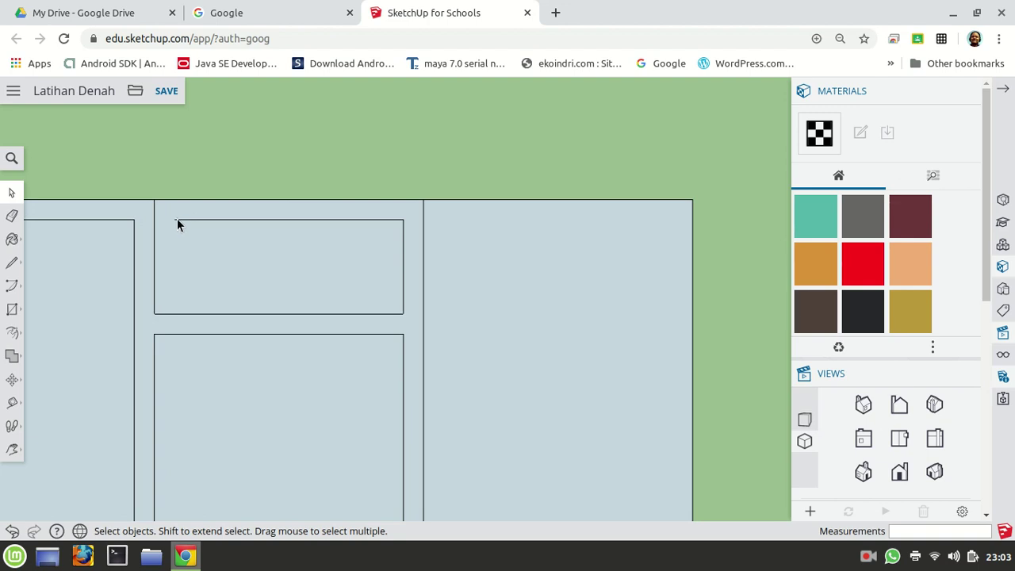
pyautogui.click(179, 220)
pyautogui.press('Delete')
# Draw a line extending the small far room's remaining inner side line to the plan's far outer edge
pyautogui.click(12, 263)
pyautogui.click(403, 219)
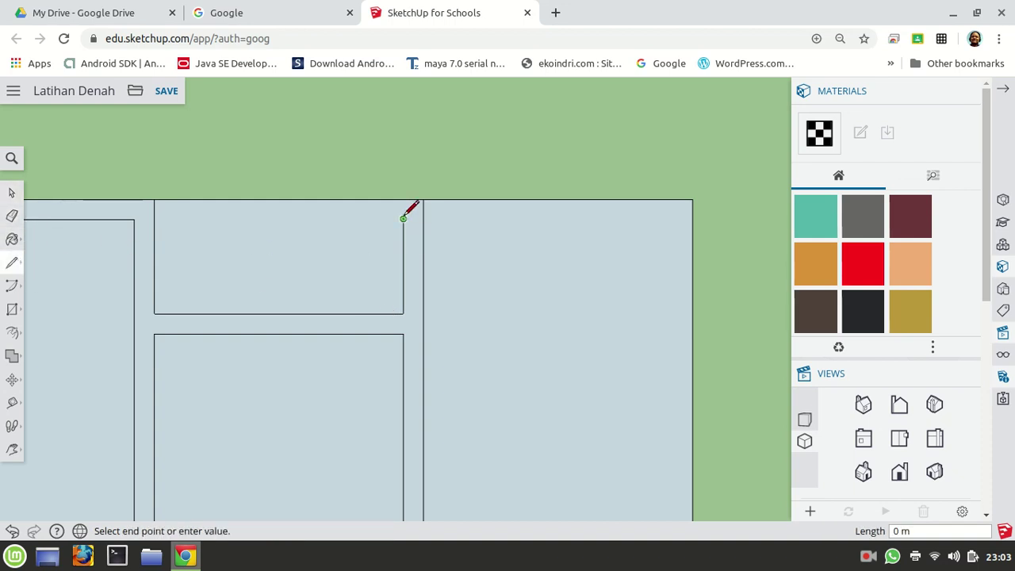
pyautogui.click(403, 199)
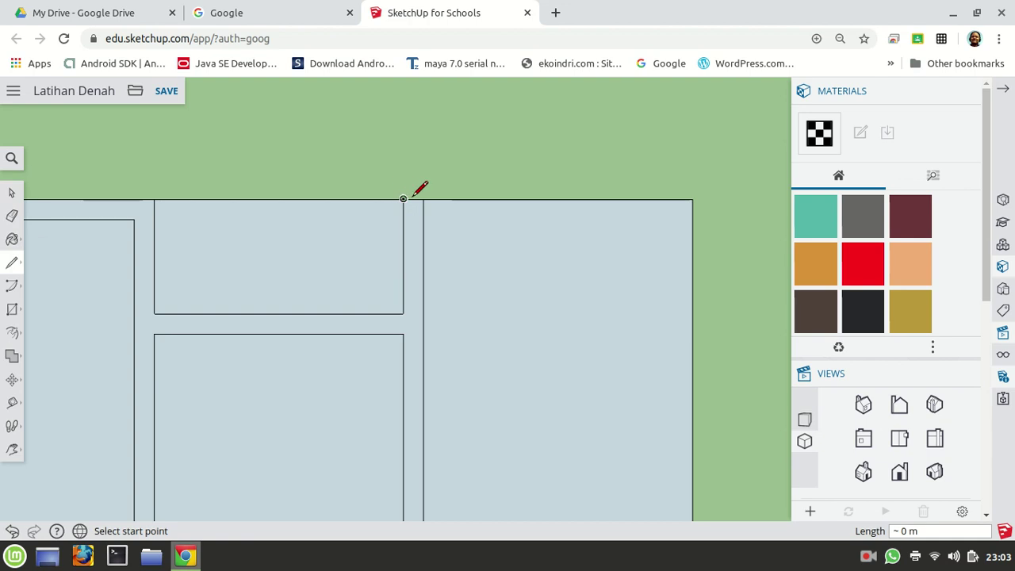
pyautogui.click(12, 194)
pyautogui.scroll(-4, 304, 263)
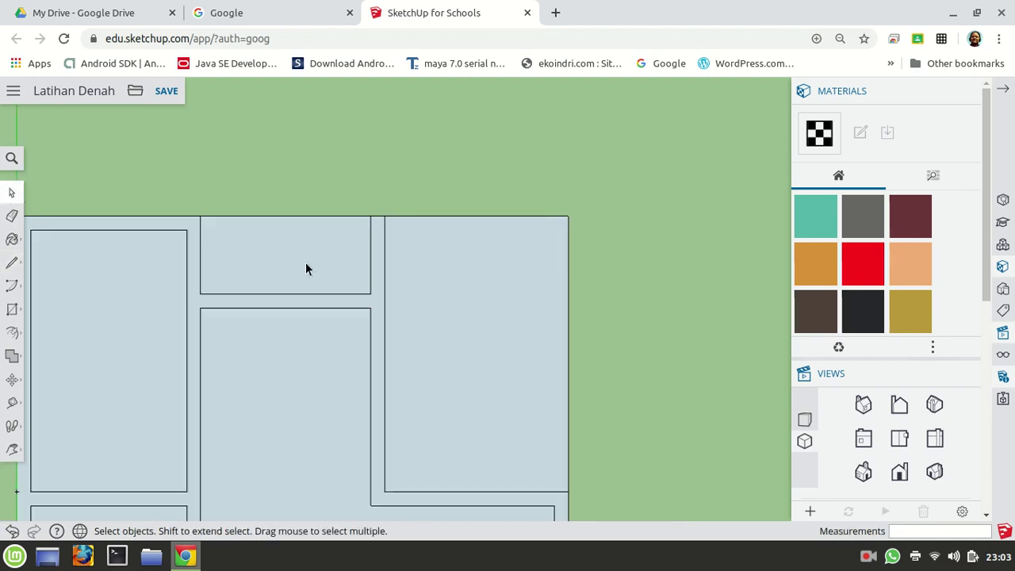
pyautogui.scroll(-1, 344, 496)
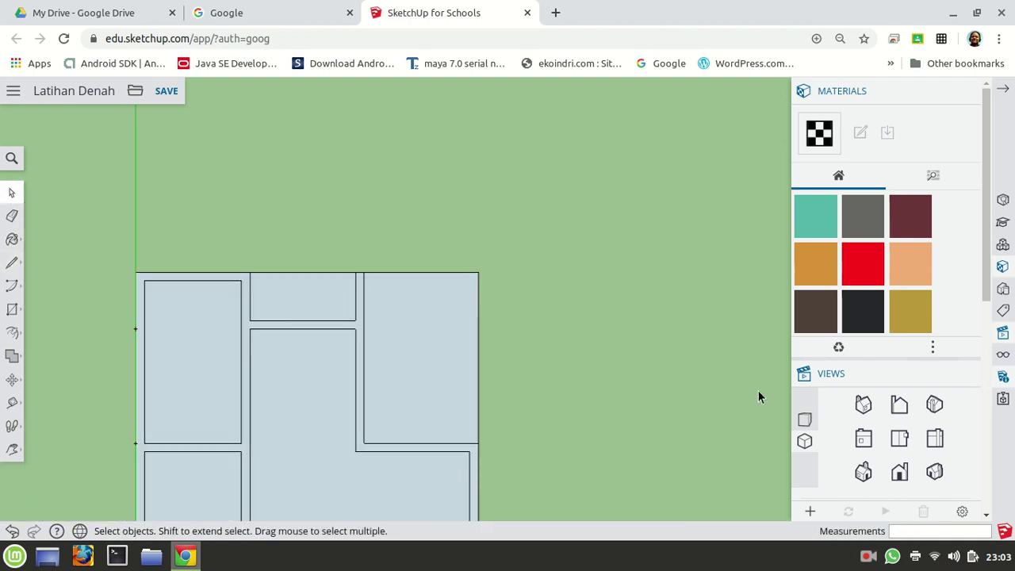
# Draw a line extending the near green-axis room's inner side line to the outer edge on the red axis
pyautogui.click(11, 449)
pyautogui.moveTo(421, 397); pyautogui.dragTo(430, 249)
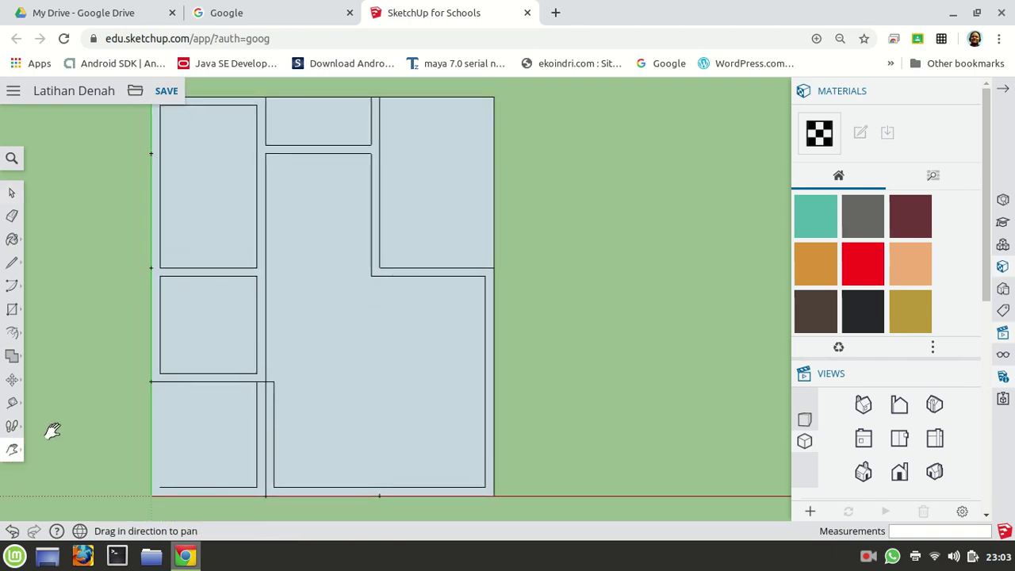
pyautogui.click(12, 265)
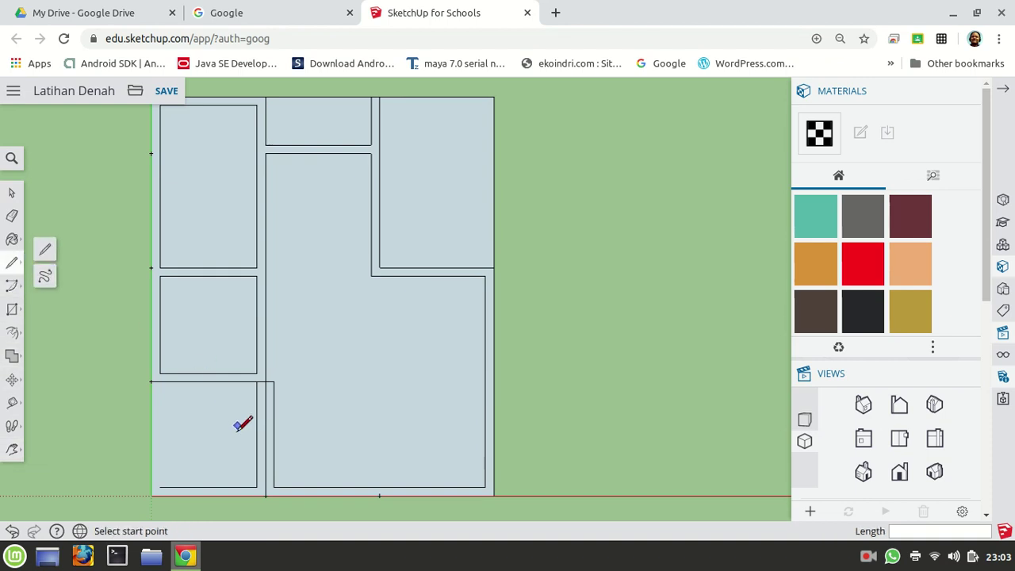
pyautogui.click(256, 486)
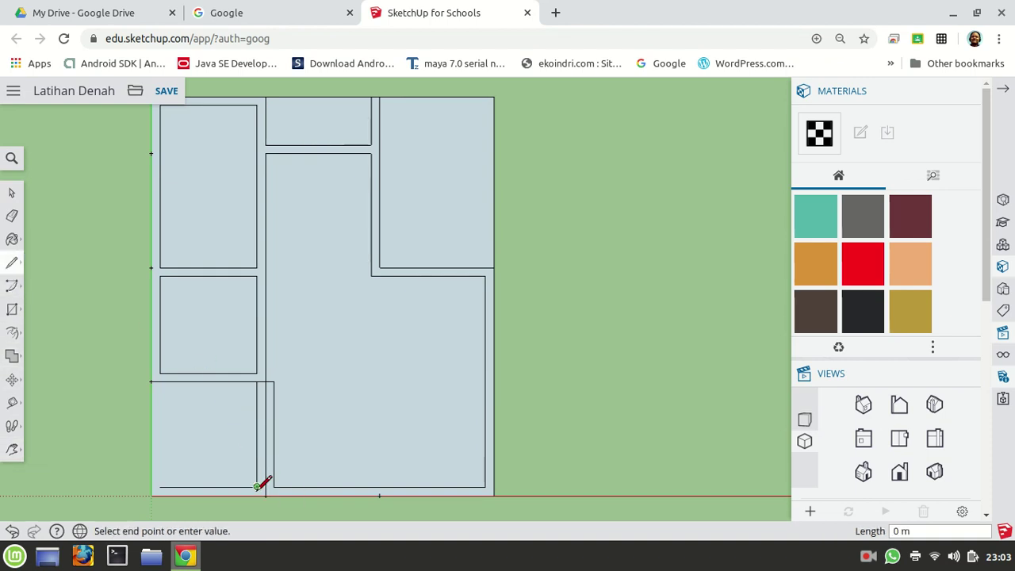
pyautogui.click(257, 496)
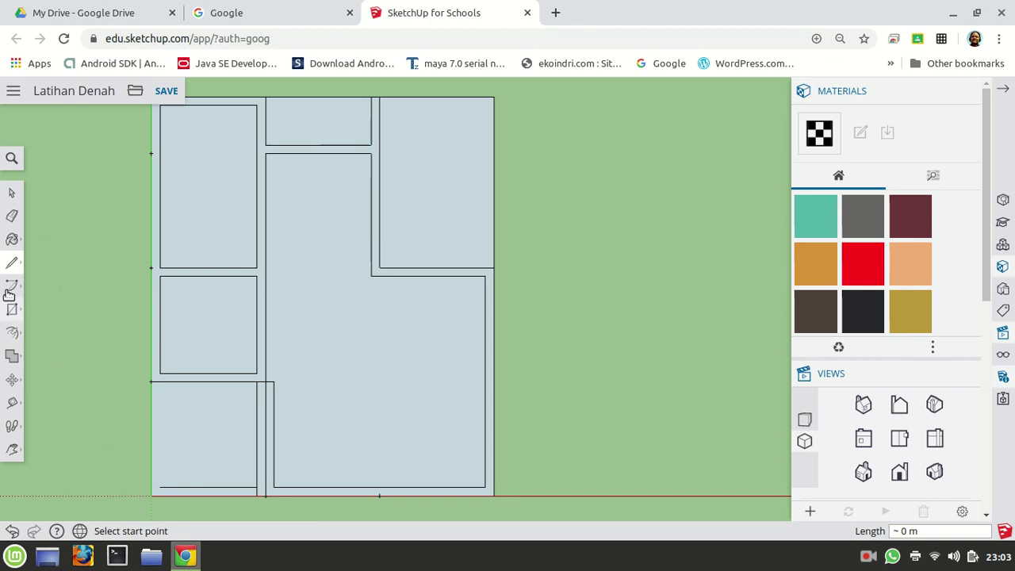
# Erase the near green-axis room's inner line along the red axis, the stub across its side wall, and the open area's adjoining offset line
pyautogui.click(13, 215)
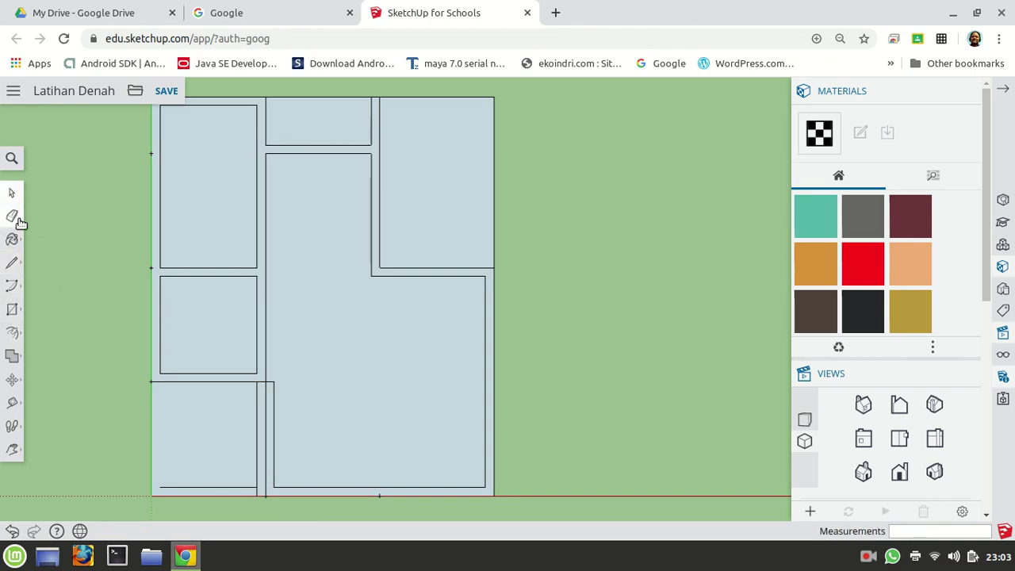
pyautogui.click(190, 486)
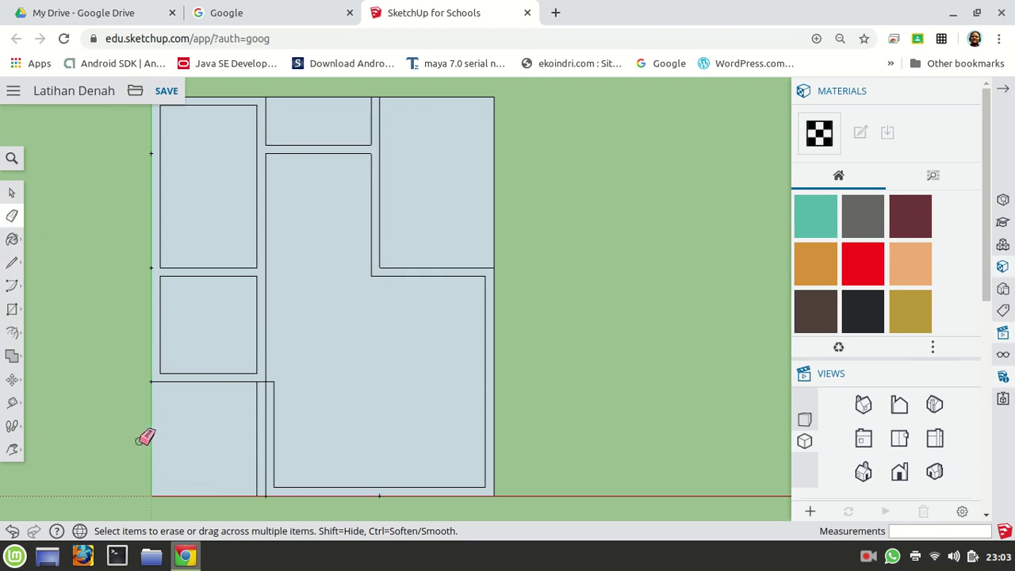
pyautogui.scroll(2, 258, 362)
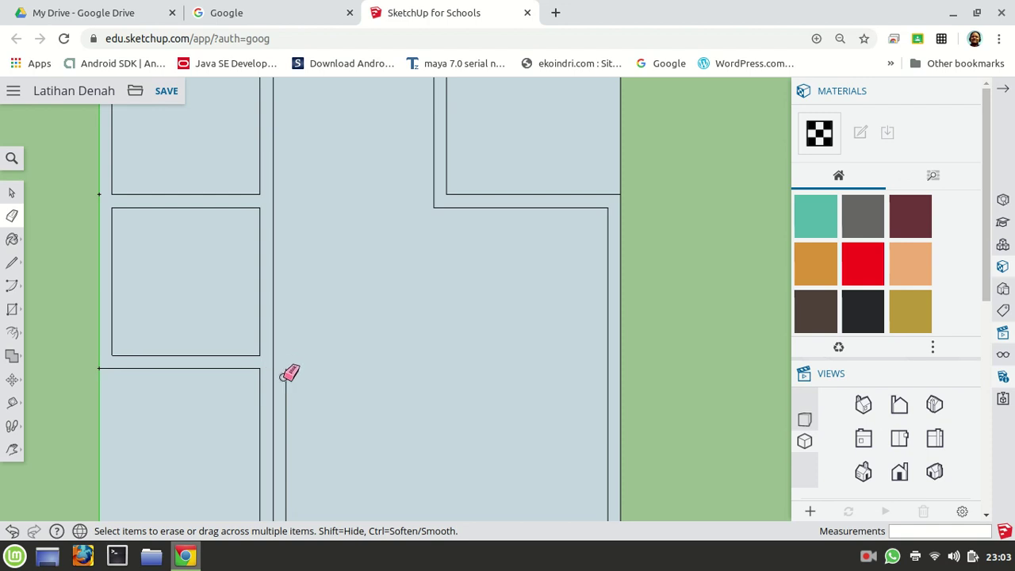
pyautogui.scroll(-3, 320, 397)
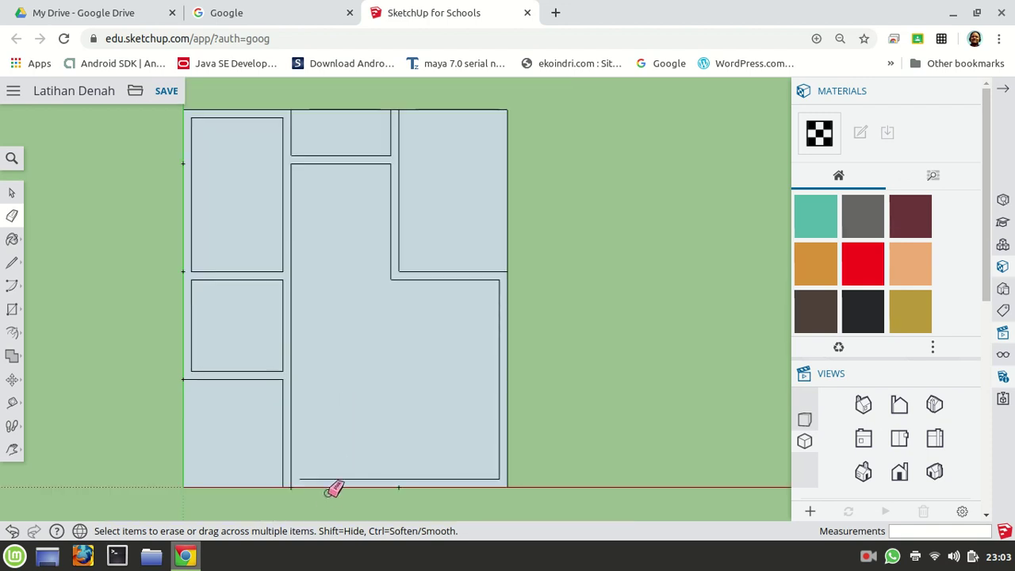
# Extend the open area's inner line along the red axis to the dividing line, and erase the dividing-line stub between it and the outer edge
pyautogui.scroll(4, 321, 475)
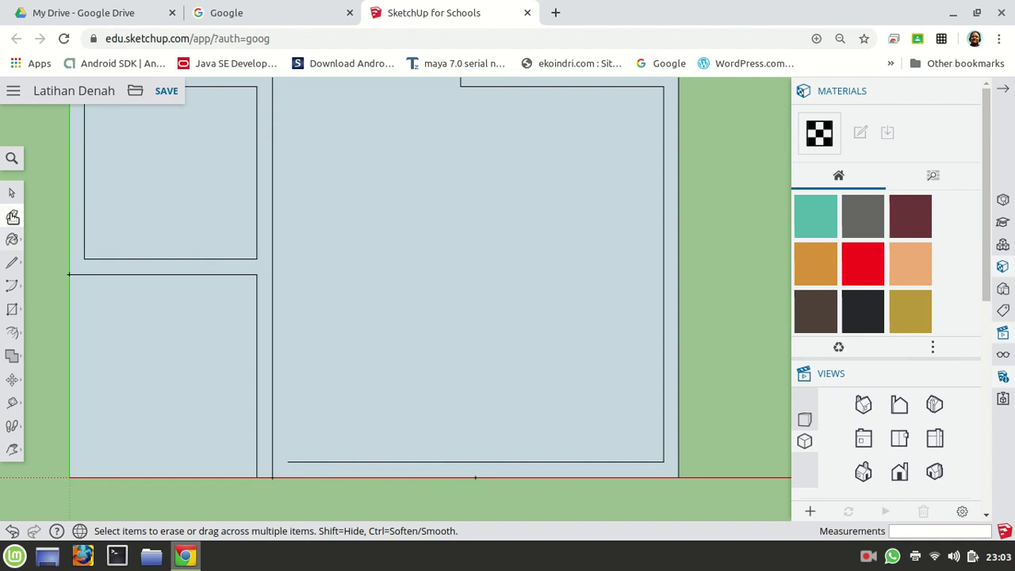
pyautogui.click(12, 261)
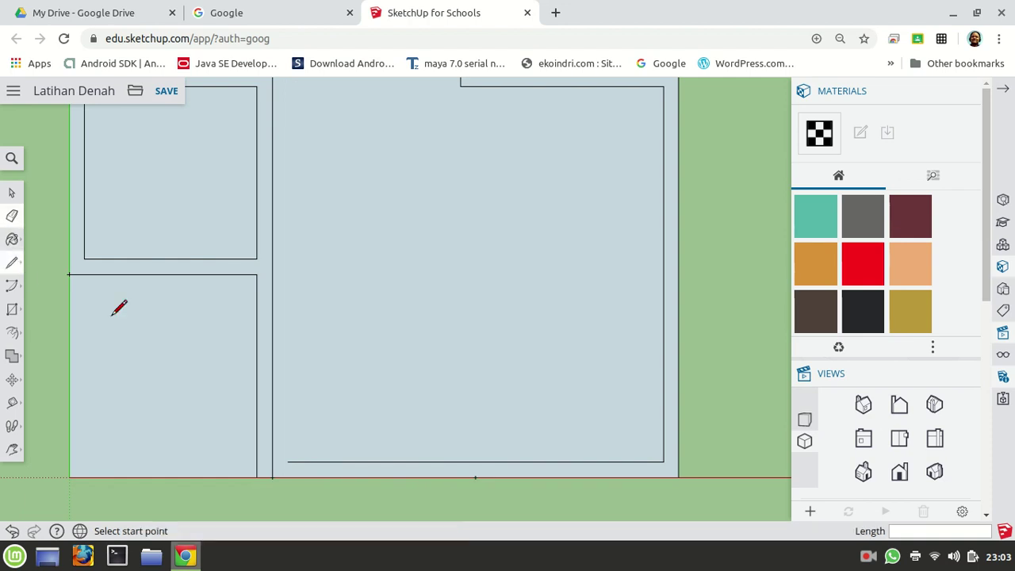
pyautogui.click(286, 460)
pyautogui.click(272, 462)
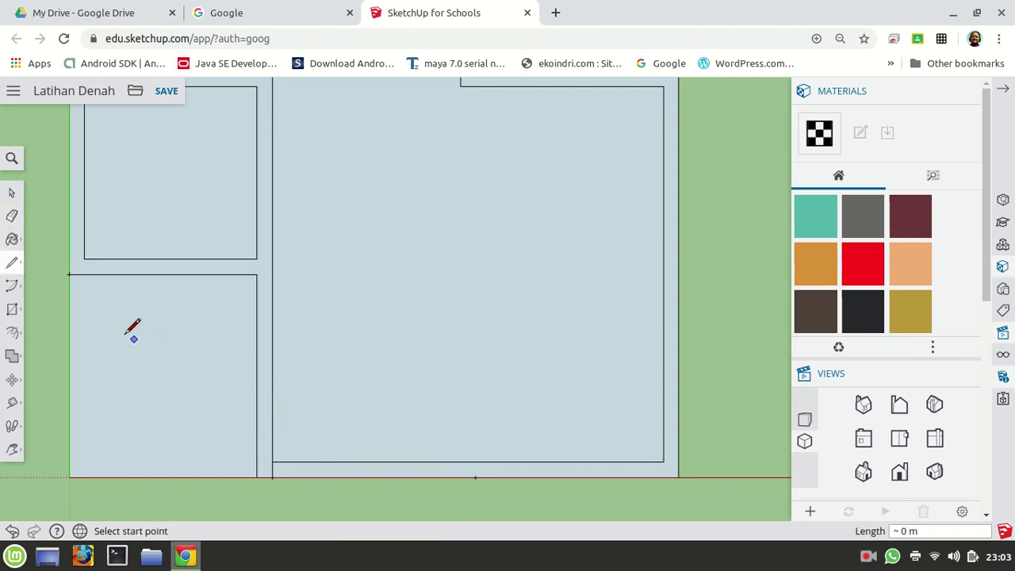
pyautogui.click(12, 217)
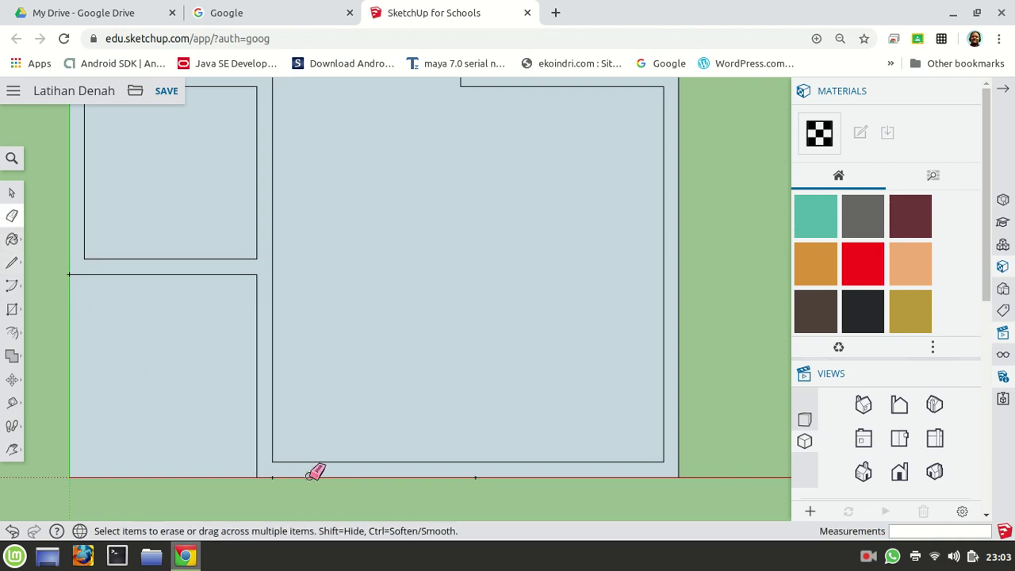
# Offset the outline of the far corner room opposite the green axis 0.15 m inward
pyautogui.scroll(-1, 672, 244)
pyautogui.scroll(-2, 650, 246)
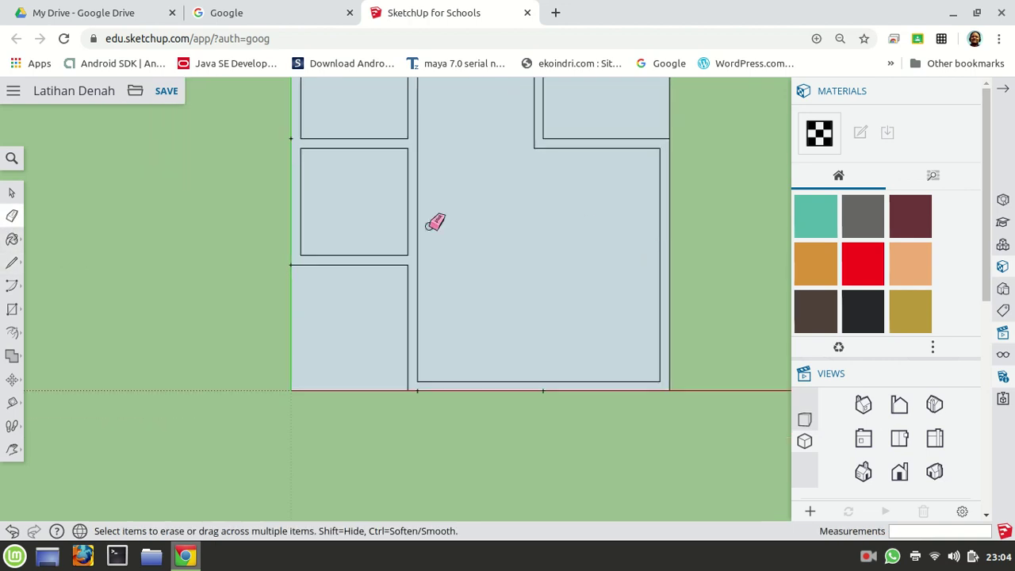
pyautogui.click(11, 193)
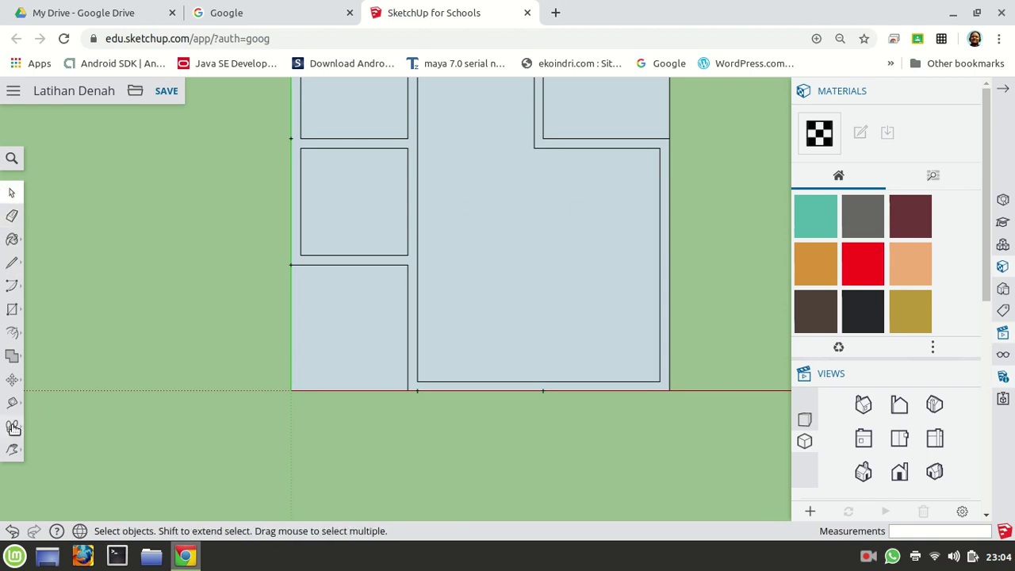
pyautogui.click(11, 449)
pyautogui.moveTo(521, 203); pyautogui.dragTo(410, 332)
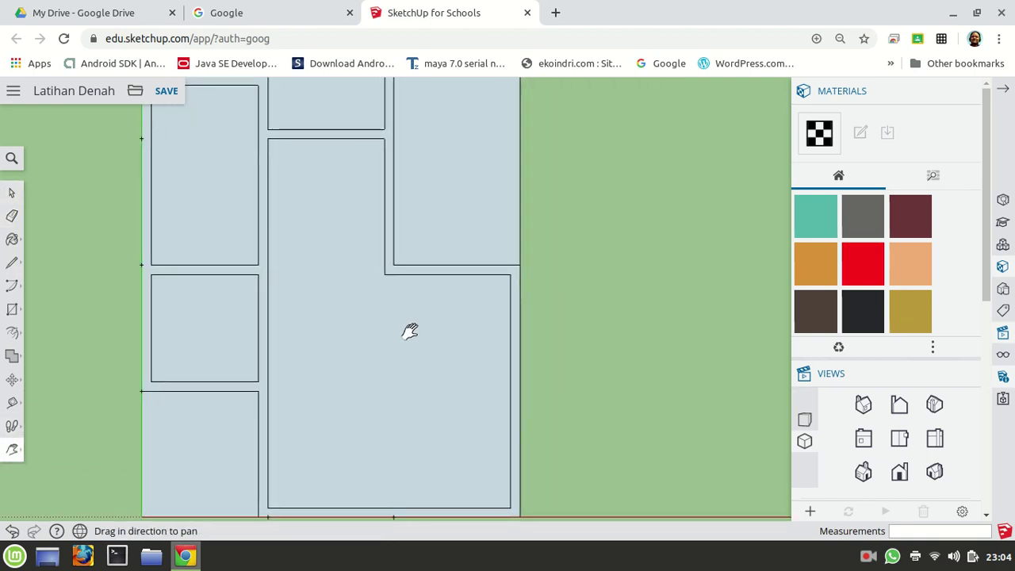
pyautogui.scroll(-1, 410, 332)
pyautogui.scroll(-1, 341, 238)
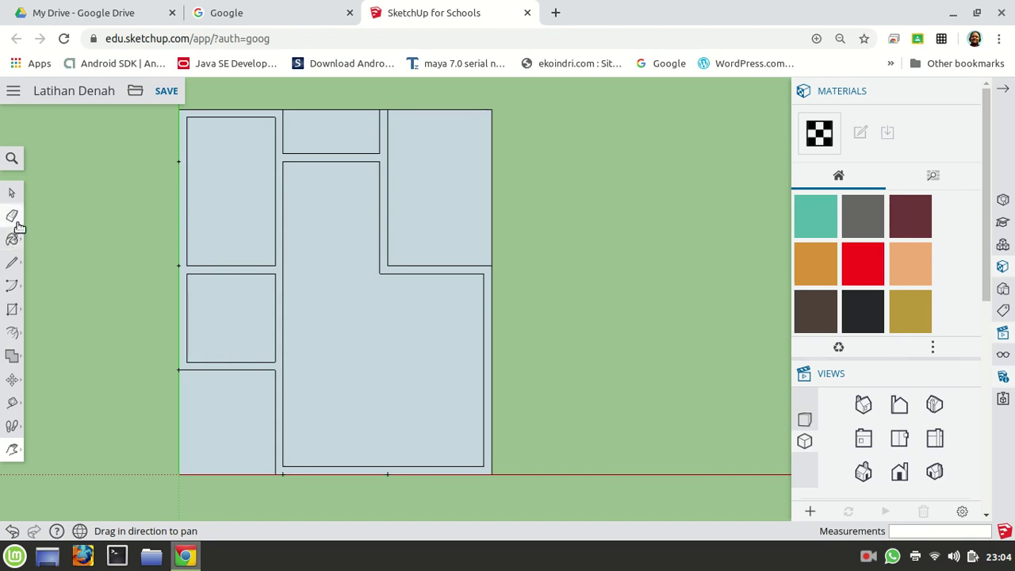
pyautogui.click(12, 333)
pyautogui.click(419, 224)
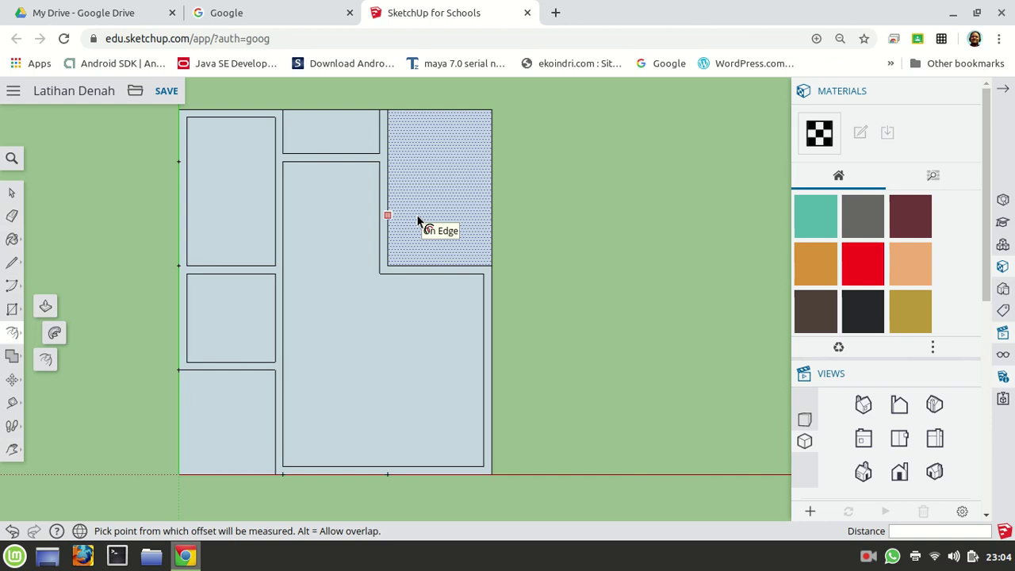
pyautogui.click(418, 223)
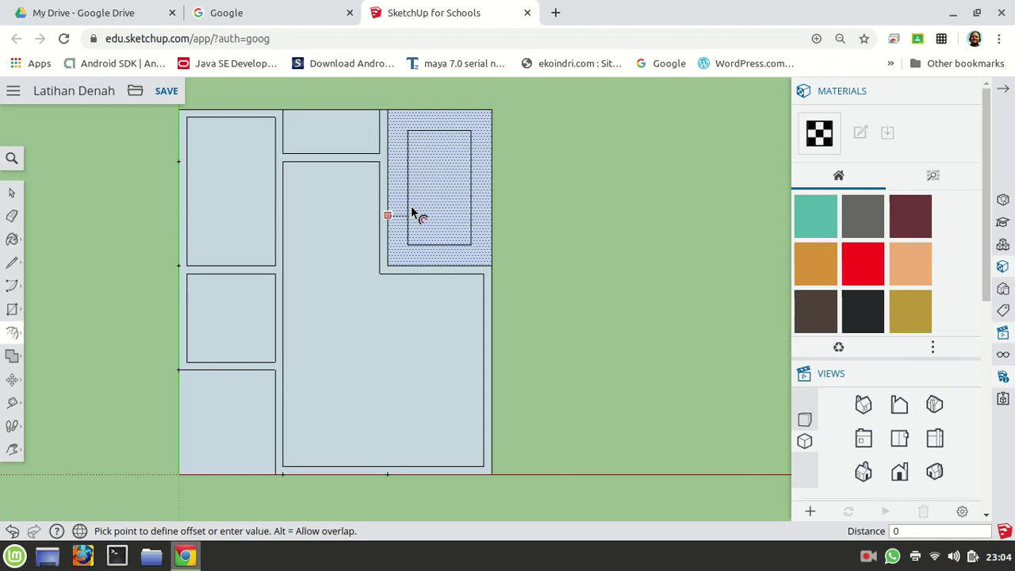
pyautogui.press('Return')
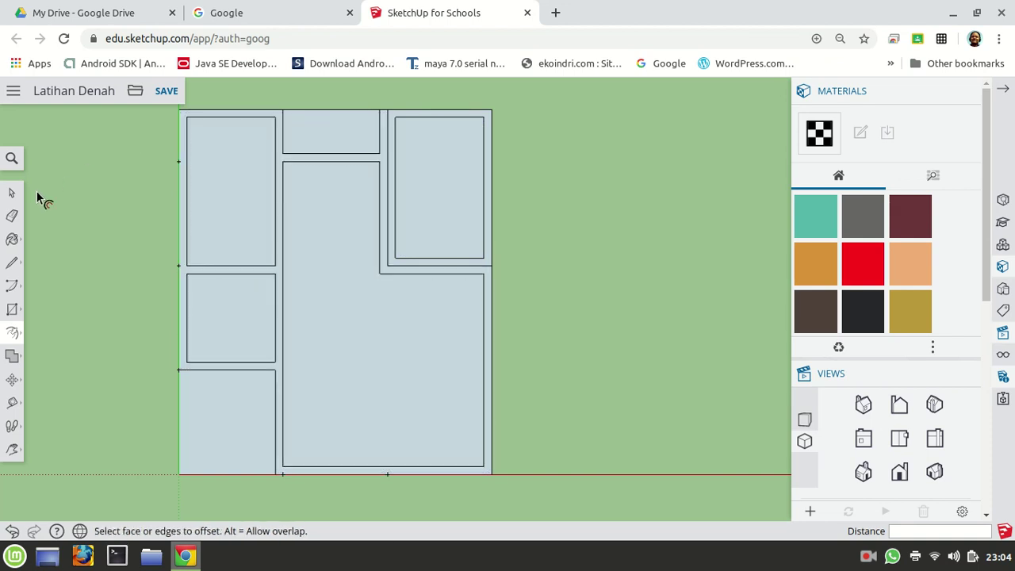
# Draw a line joining the open area's inner corner to the far corner room's inner corner across the dividing wall
pyautogui.click(12, 263)
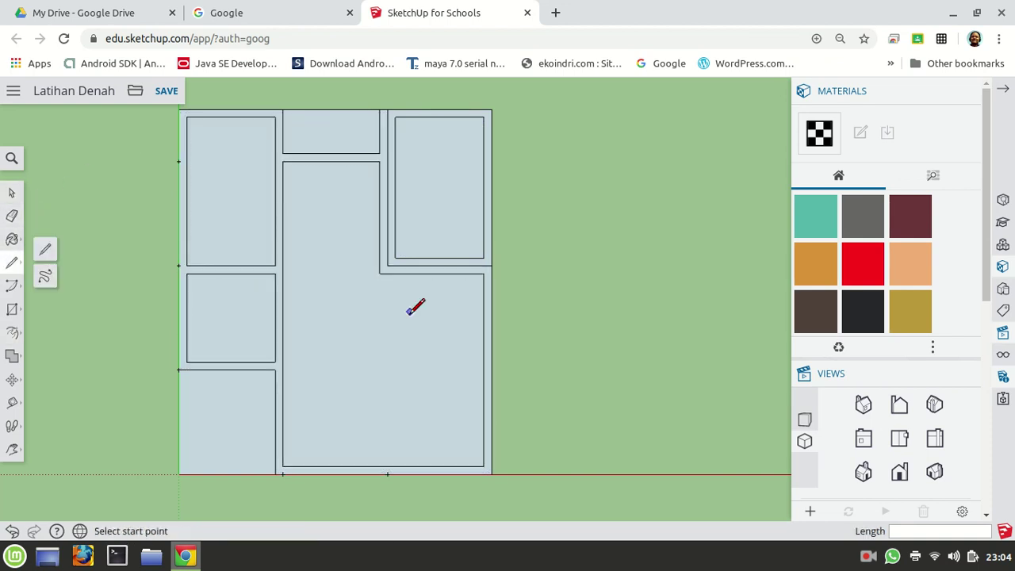
pyautogui.click(484, 272)
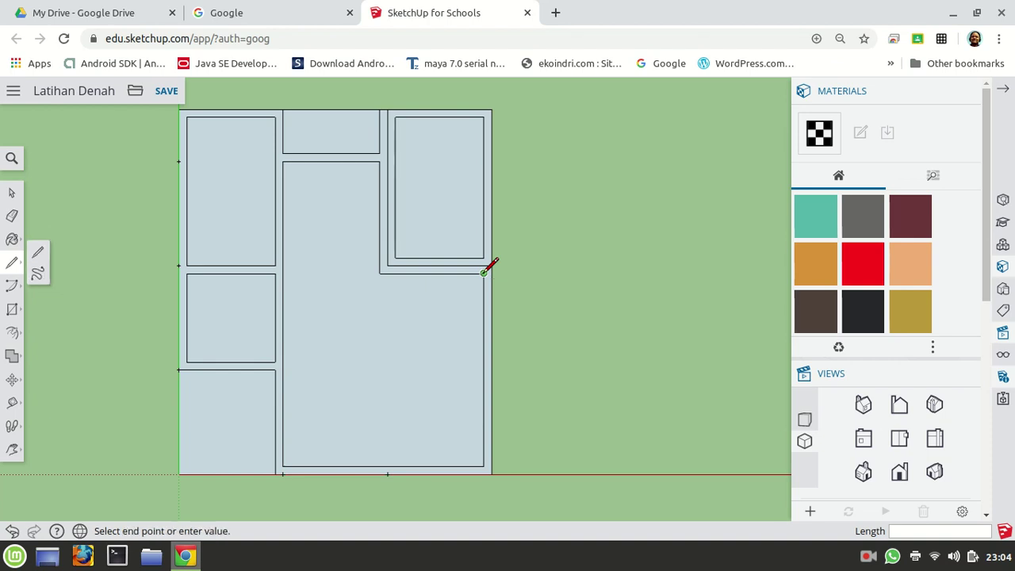
pyautogui.click(484, 258)
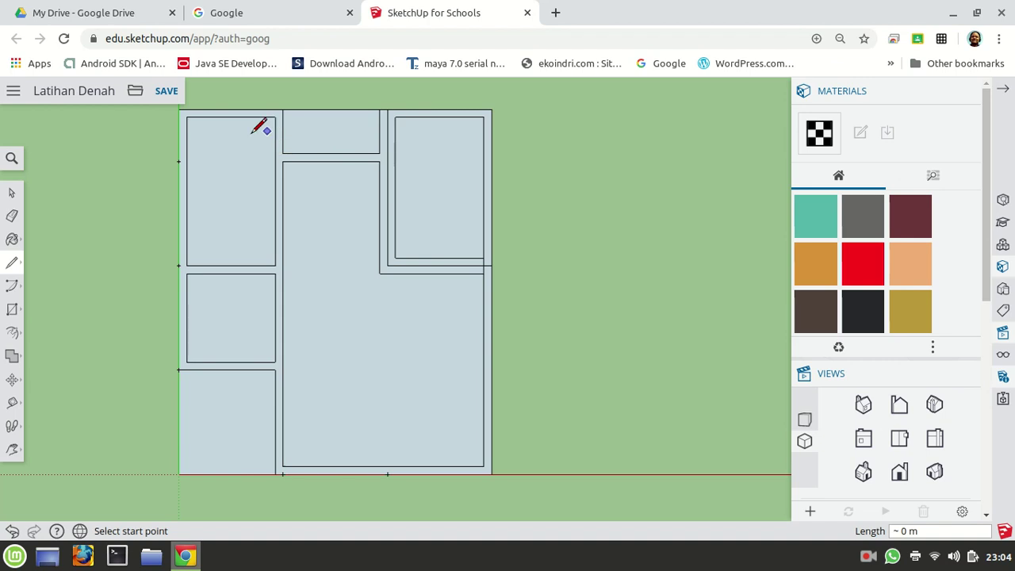
# Draw a line extending the far corner room's far inner line along the red-axis direction to its side dividing line
pyautogui.click(12, 193)
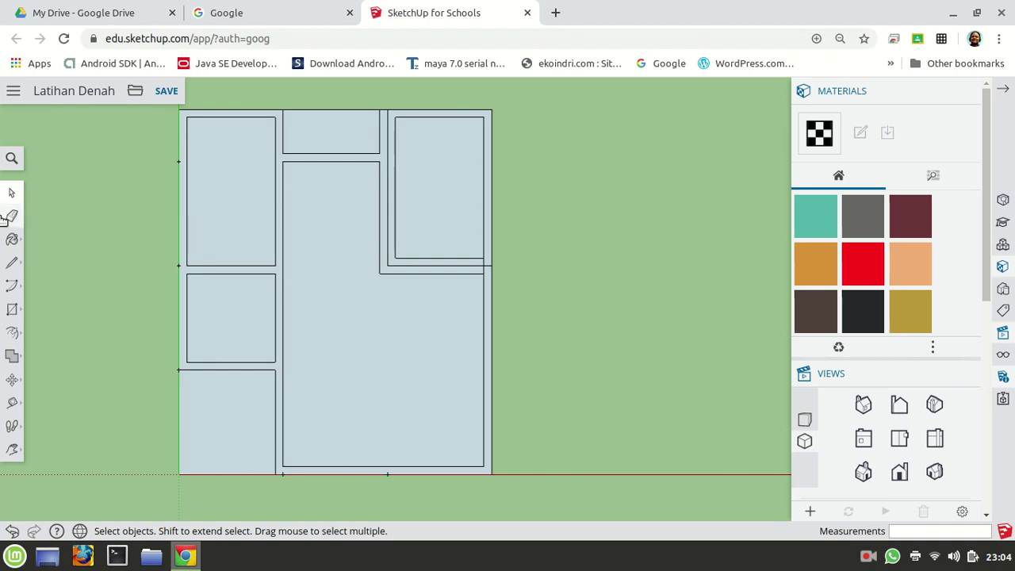
pyautogui.click(12, 263)
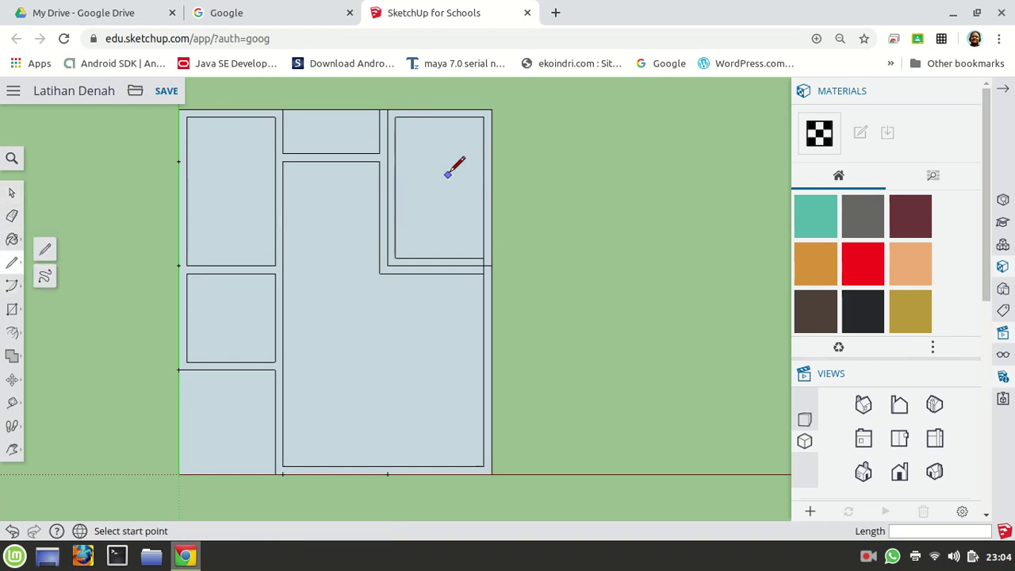
pyautogui.click(395, 115)
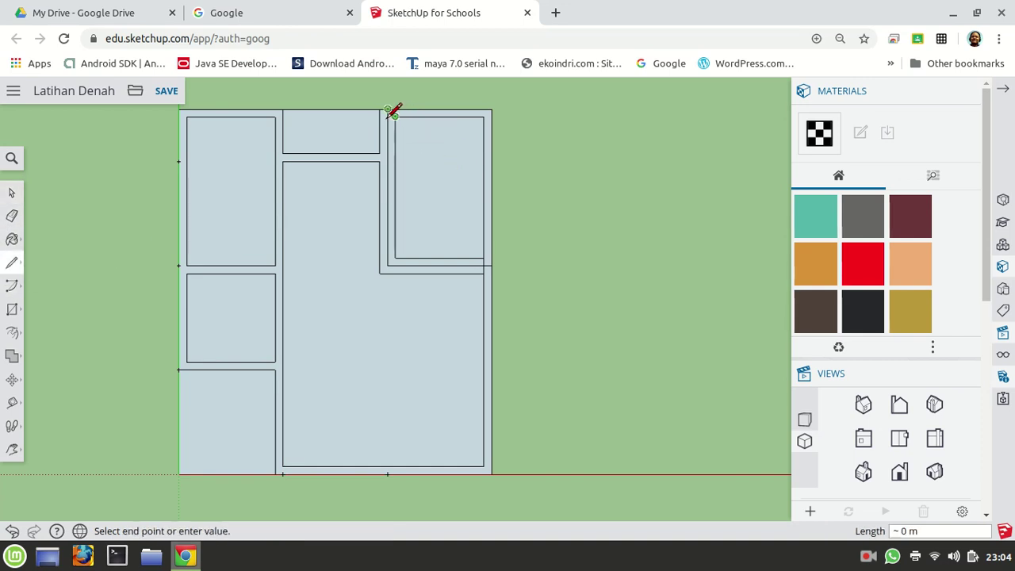
pyautogui.scroll(3, 388, 118)
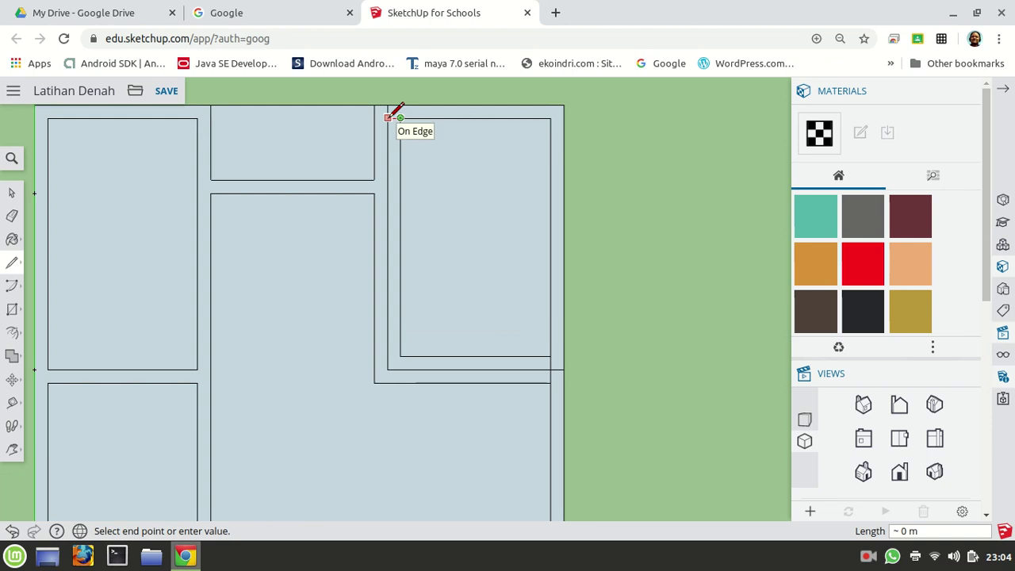
pyautogui.click(388, 119)
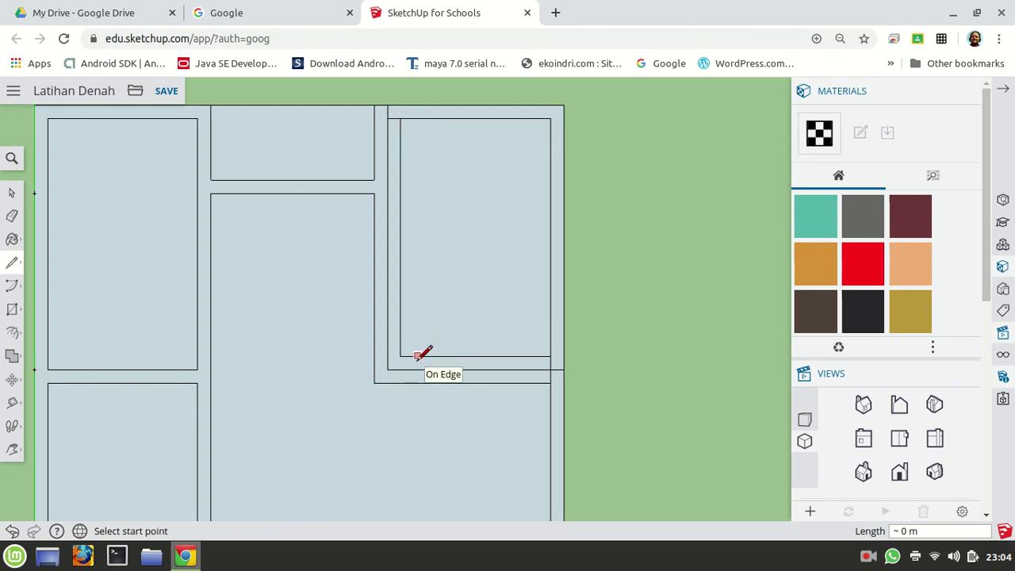
# Delete the far corner room's inner line nearest the open area, and erase the stubs where the dividing wall meets the outer wall
pyautogui.click(12, 195)
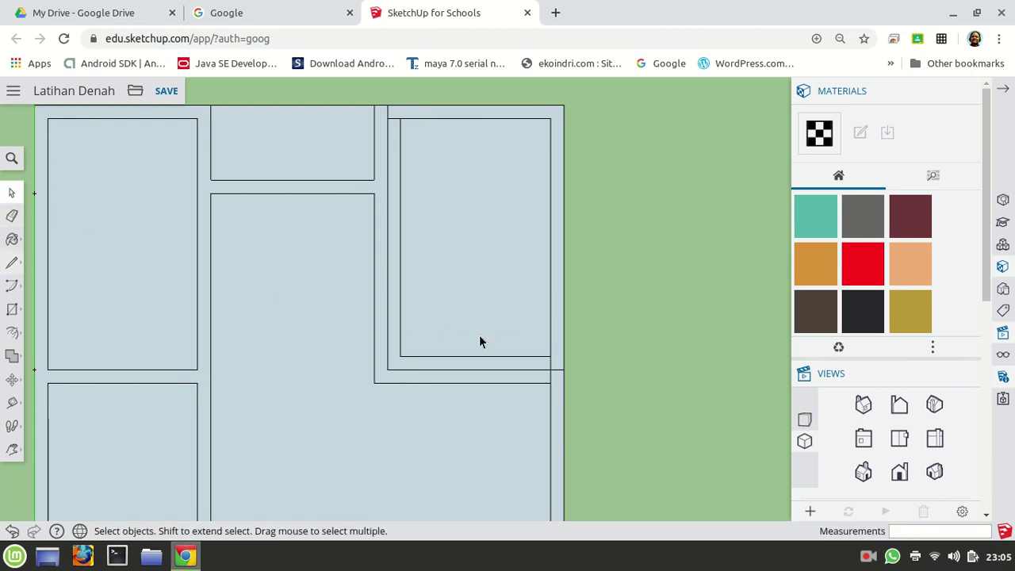
pyautogui.click(475, 356)
pyautogui.click(667, 308)
pyautogui.click(558, 375)
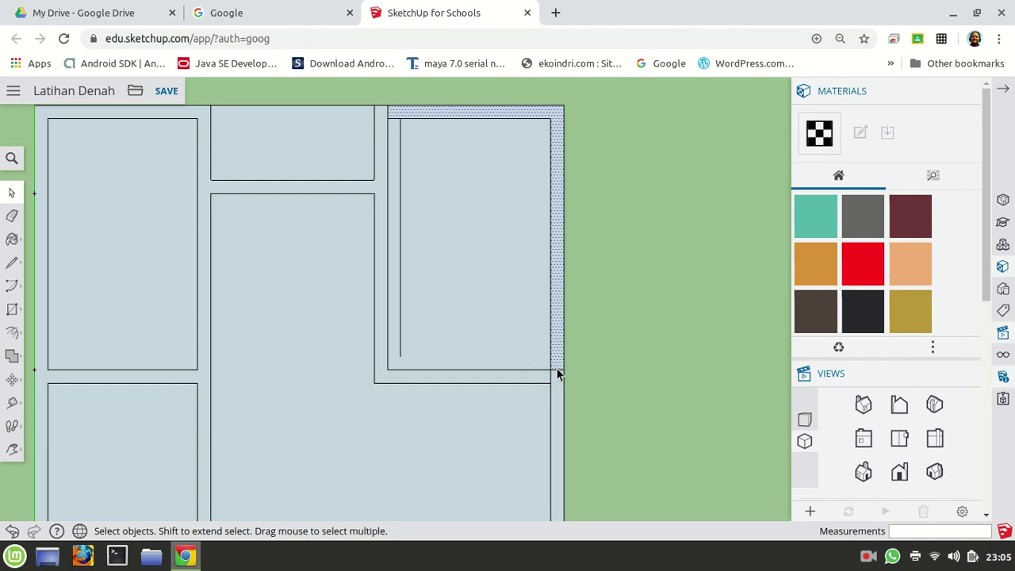
pyautogui.click(560, 365)
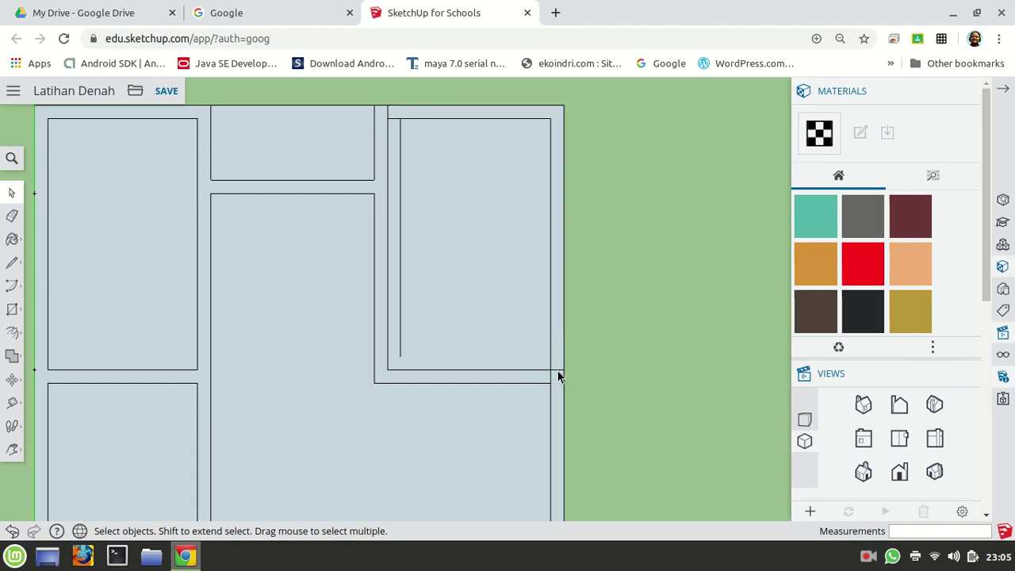
pyautogui.click(558, 369)
pyautogui.click(490, 349)
pyautogui.click(12, 215)
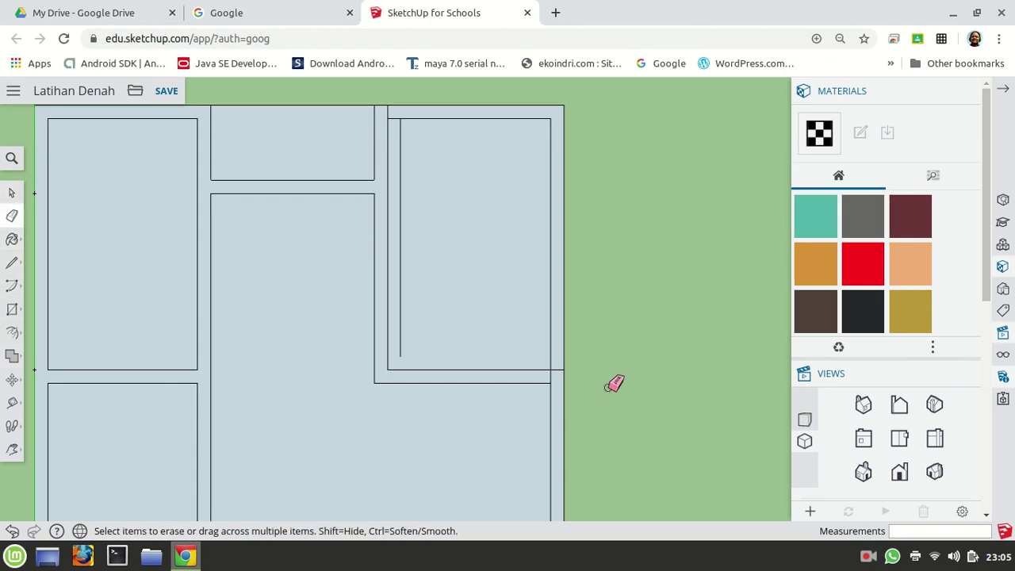
pyautogui.scroll(3, 568, 358)
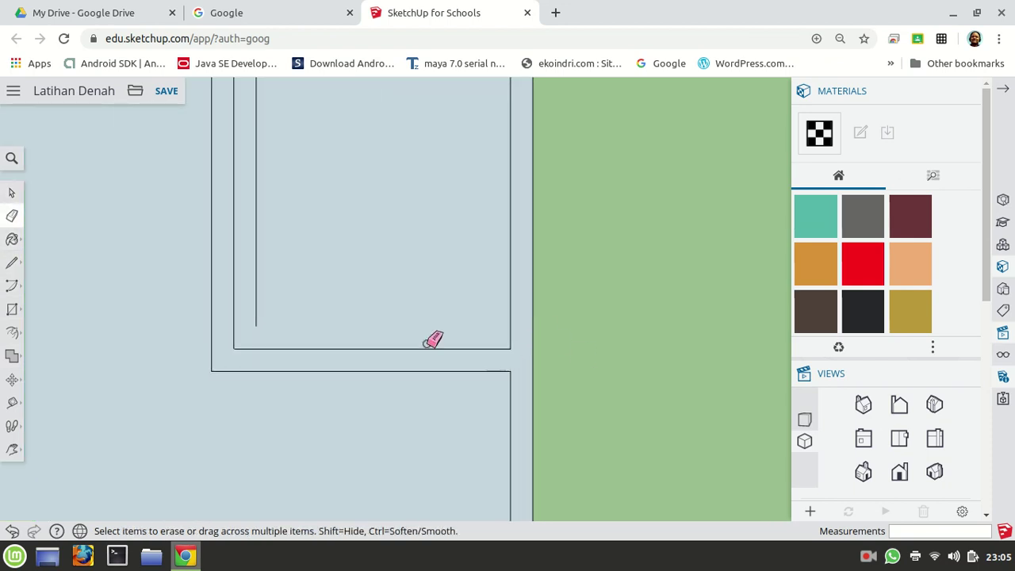
pyautogui.scroll(-3, 328, 238)
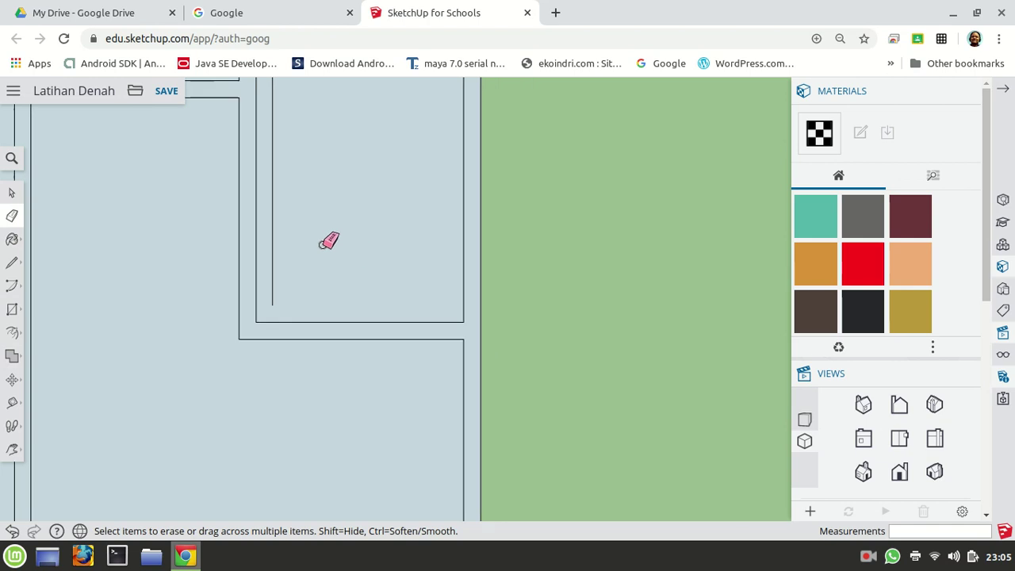
# Erase the side dividing-line stub at the plan's far outer edge and the leftover offset line inside the far corner room
pyautogui.click(11, 449)
pyautogui.moveTo(333, 188); pyautogui.dragTo(431, 284)
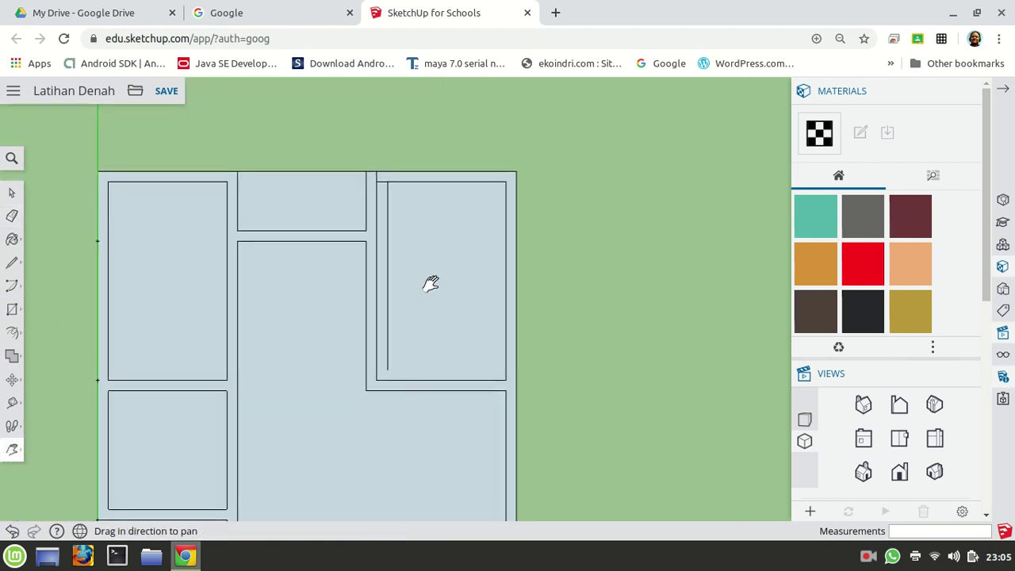
pyautogui.click(12, 193)
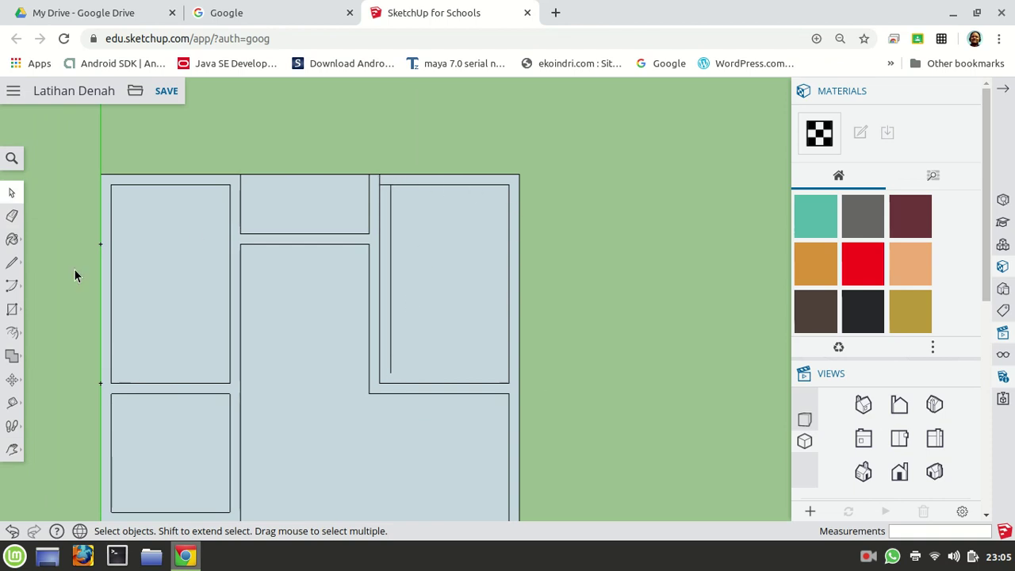
pyautogui.click(12, 239)
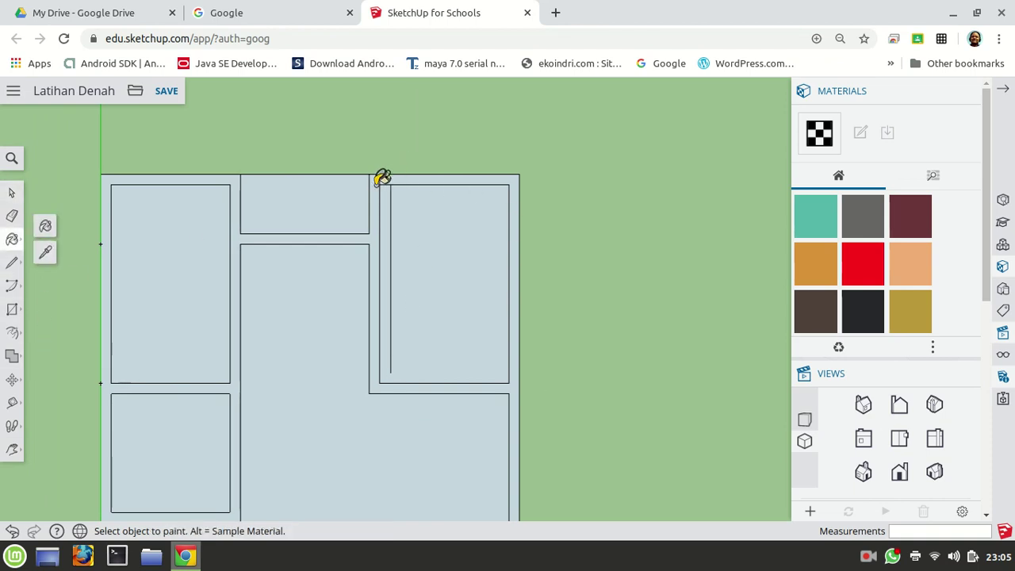
pyautogui.click(12, 215)
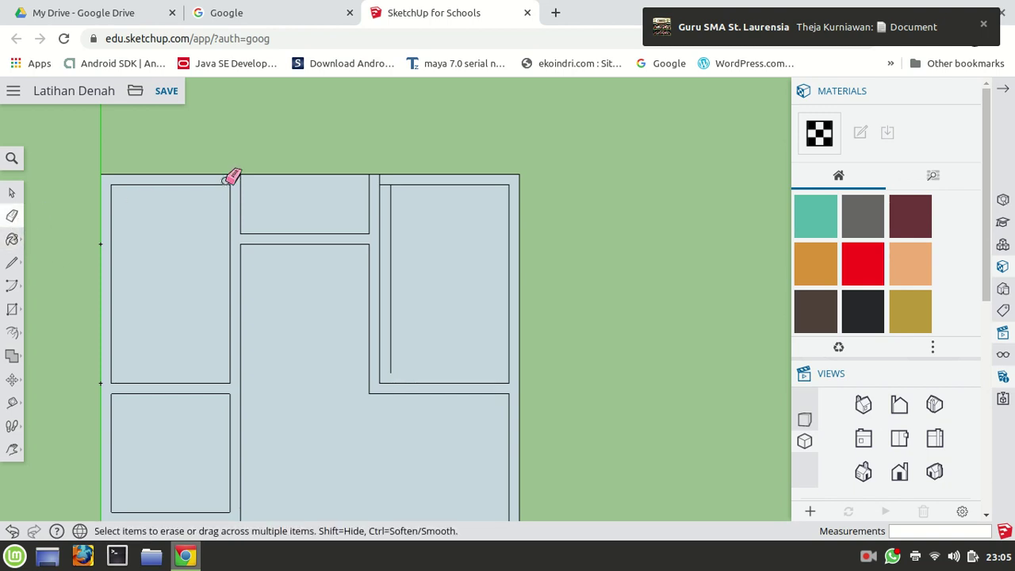
pyautogui.scroll(3, 364, 167)
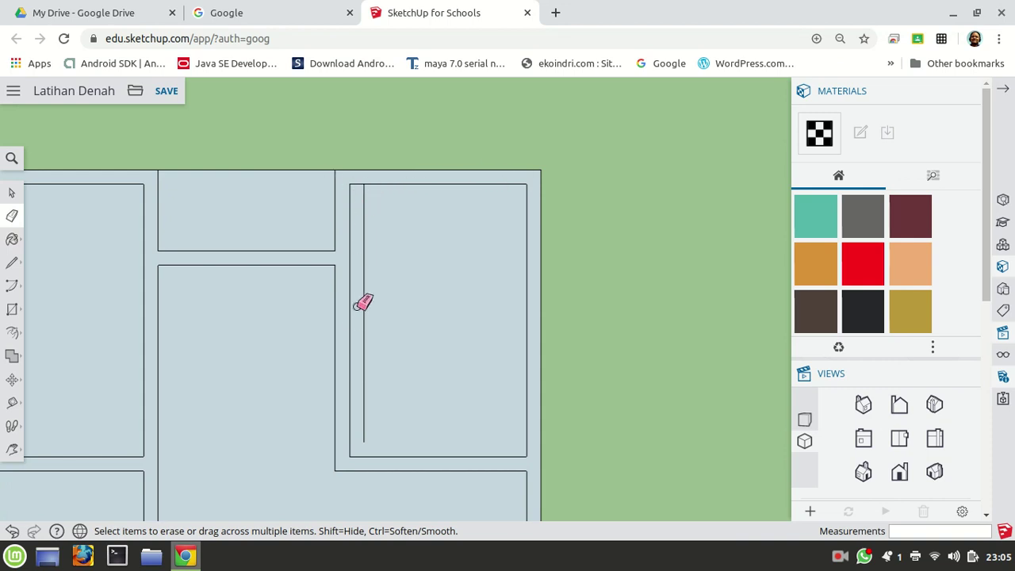
pyautogui.click(364, 305)
pyautogui.scroll(-4, 446, 310)
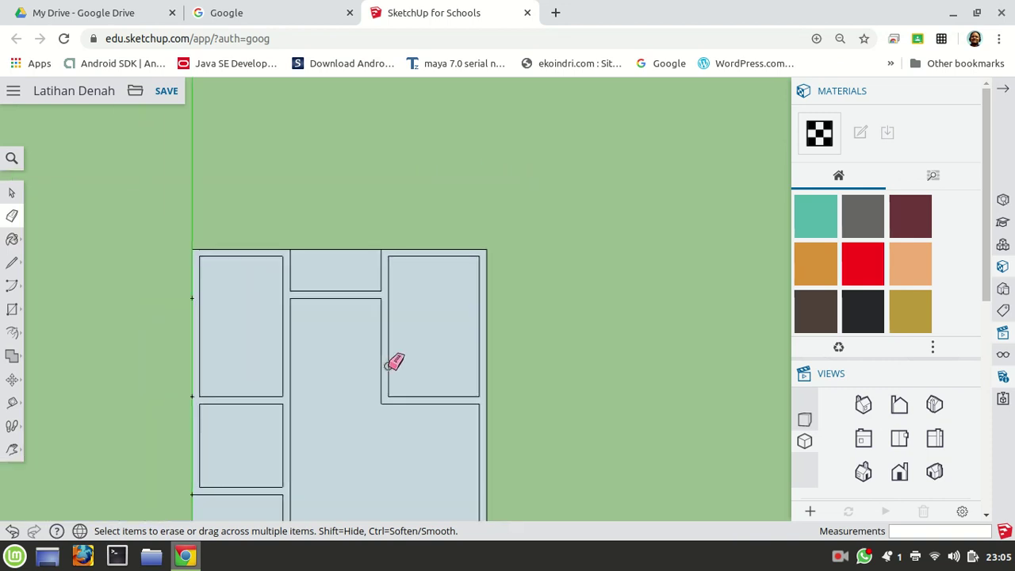
pyautogui.scroll(-1, 540, 396)
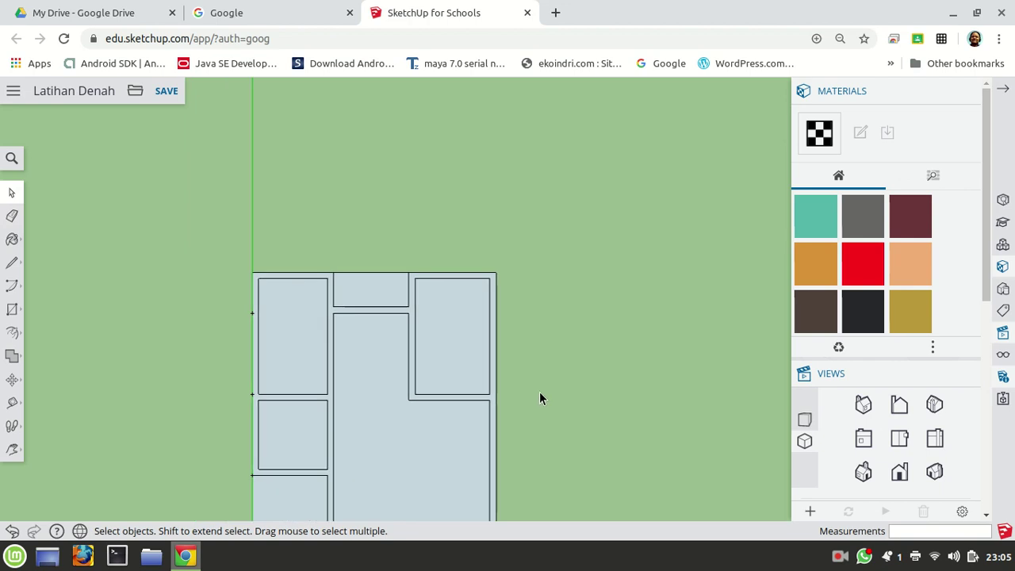
pyautogui.scroll(2, 526, 444)
pyautogui.click(11, 448)
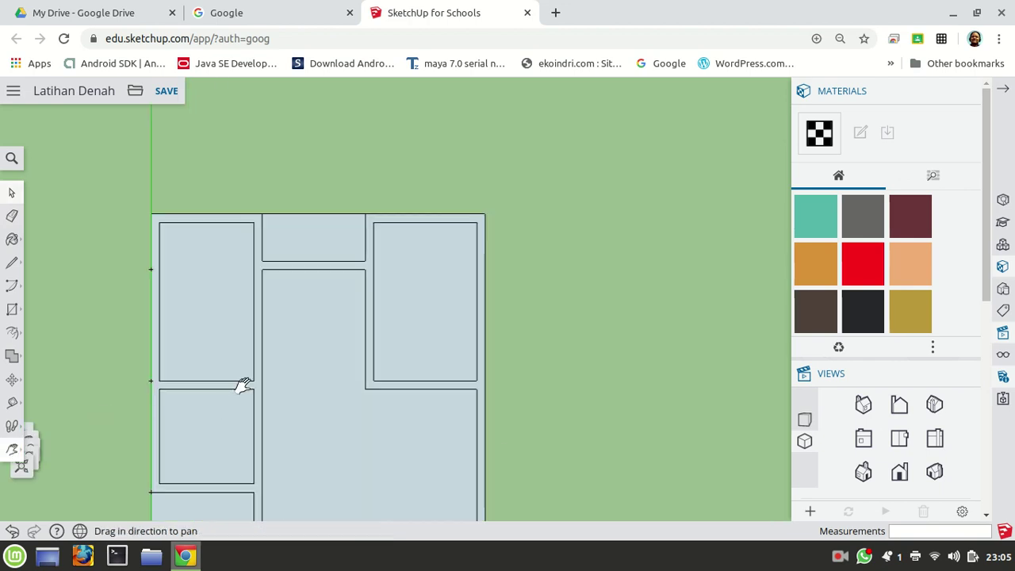
pyautogui.moveTo(439, 362); pyautogui.dragTo(430, 257)
pyautogui.moveTo(367, 215); pyautogui.dragTo(384, 263)
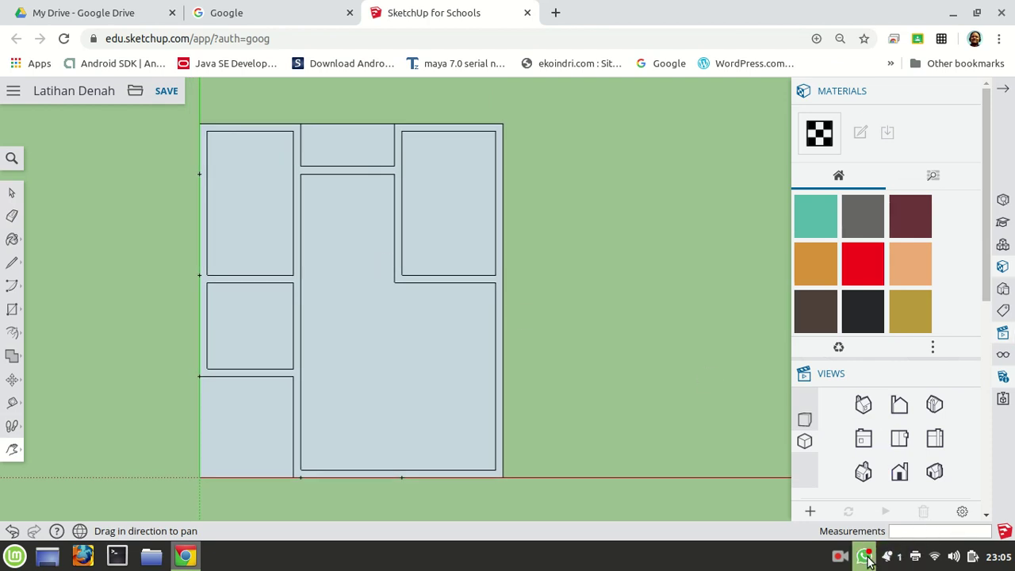
pyautogui.click(838, 556)
pyautogui.click(854, 492)
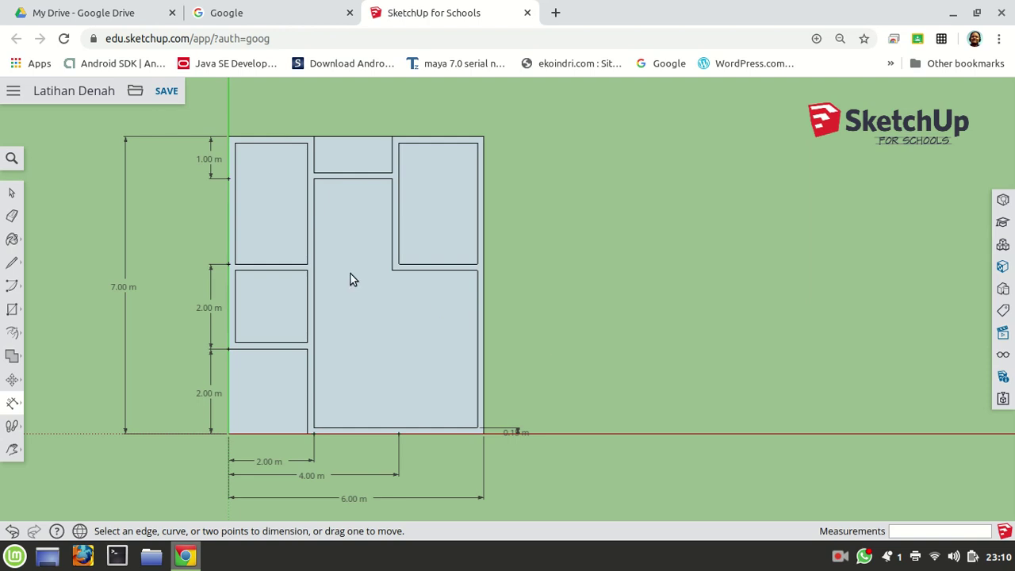
# Examine the plan's dimensions and the wall thickness at the near outer corner on the red axis
pyautogui.scroll(-1, 350, 275)
pyautogui.scroll(1, 326, 329)
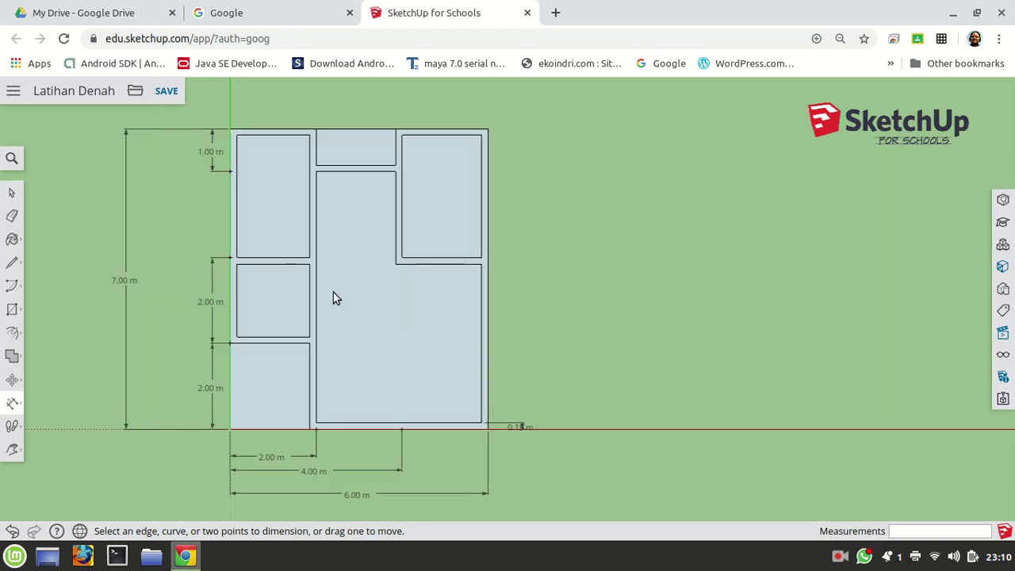
pyautogui.click(12, 192)
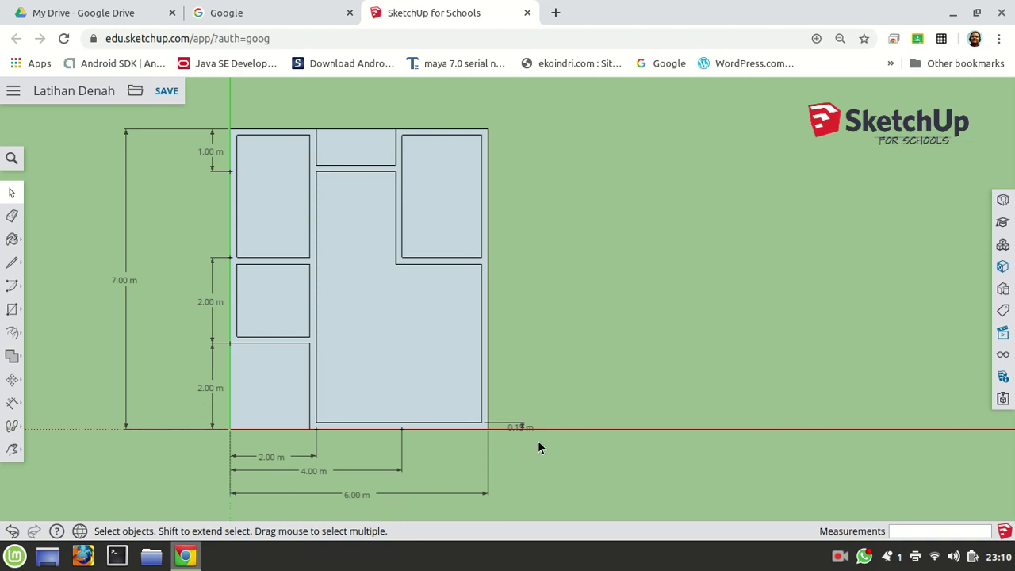
pyautogui.scroll(6, 528, 429)
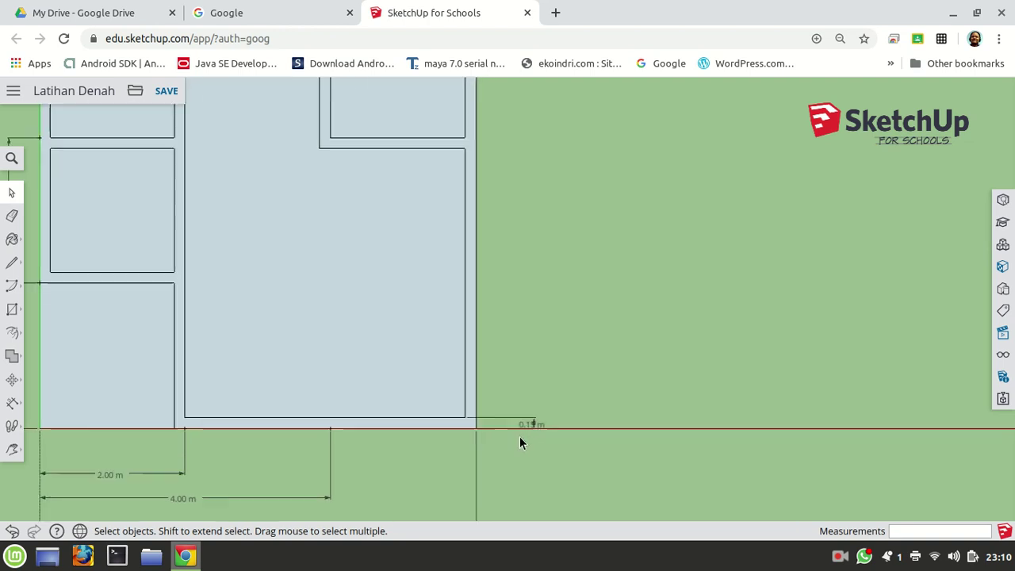
pyautogui.scroll(2, 527, 424)
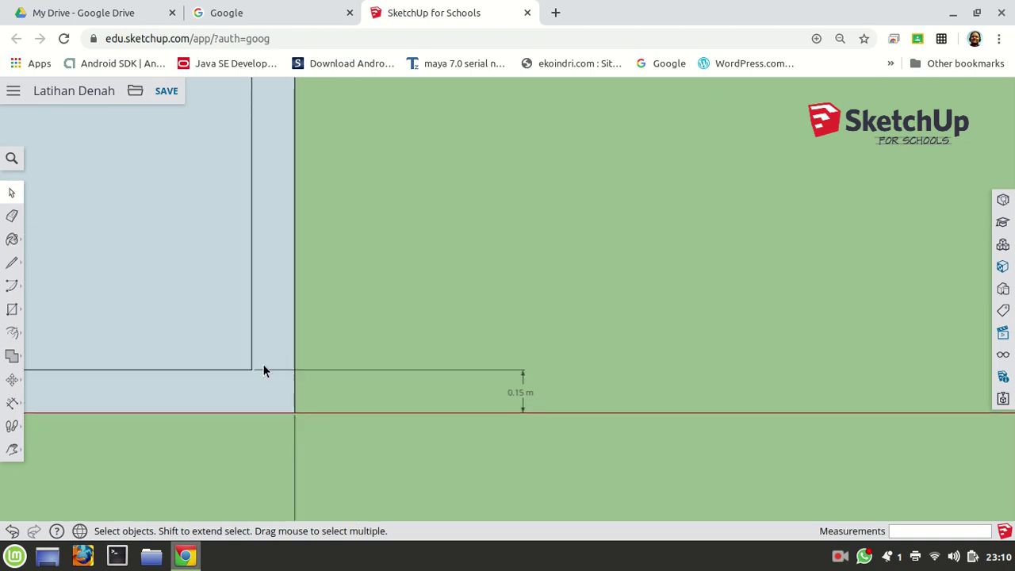
# Examine the whole floor plan with its dimensions along both axes
pyautogui.scroll(-5, 390, 400)
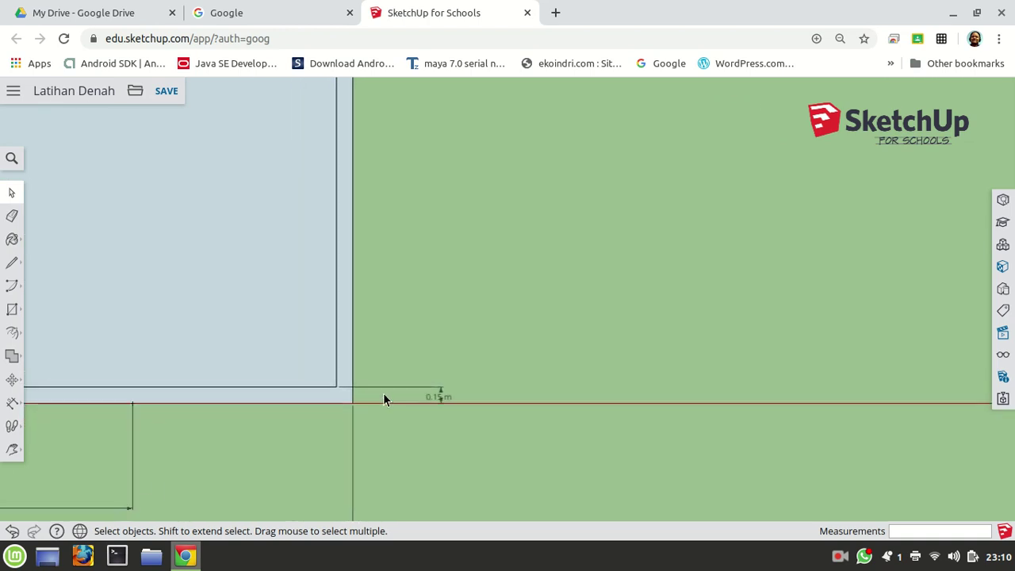
pyautogui.scroll(-3, 180, 196)
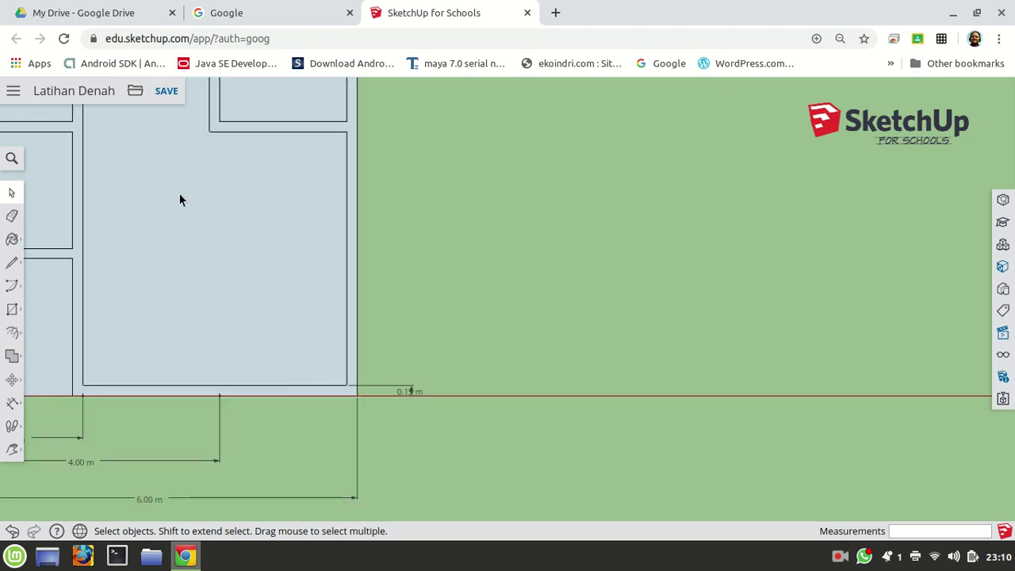
pyautogui.click(12, 450)
pyautogui.moveTo(187, 240); pyautogui.dragTo(415, 291)
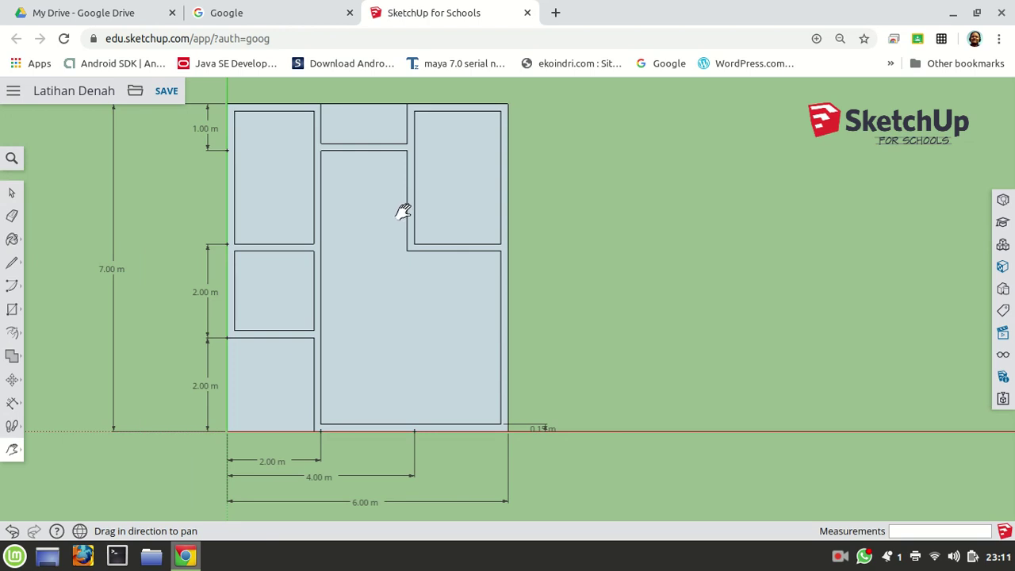
pyautogui.moveTo(362, 213); pyautogui.dragTo(357, 229)
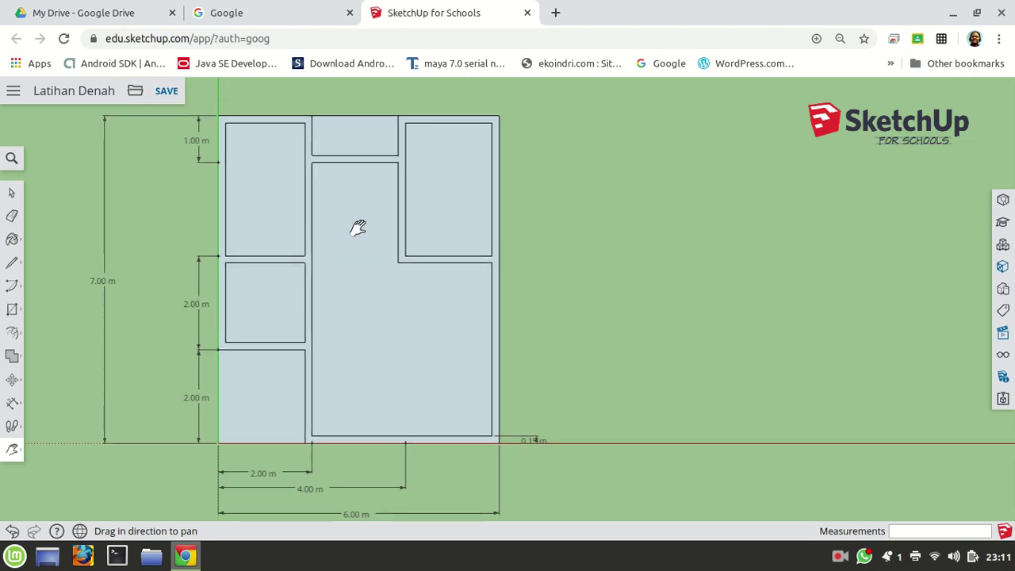
pyautogui.click(12, 192)
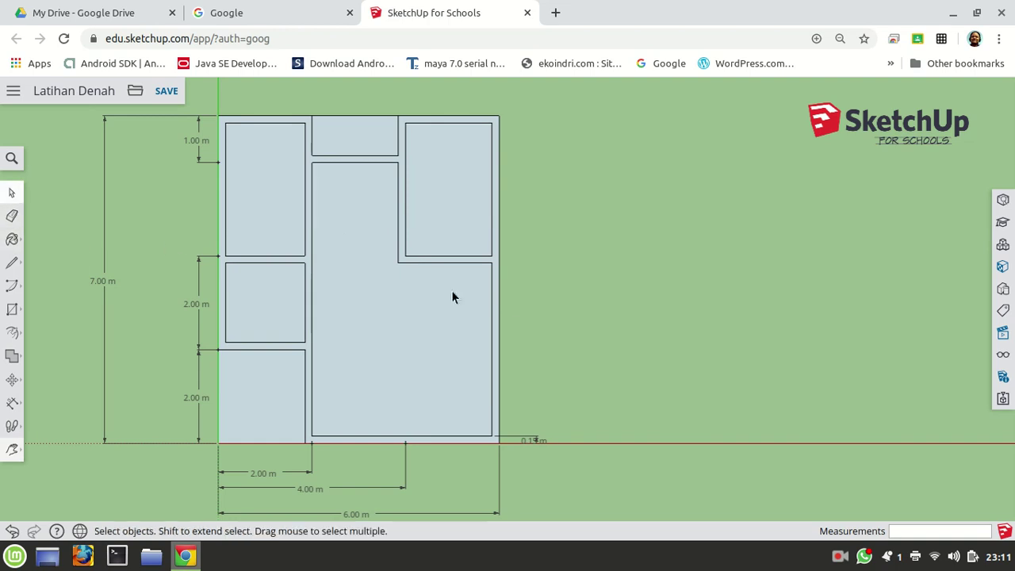
pyautogui.click(841, 556)
pyautogui.click(872, 485)
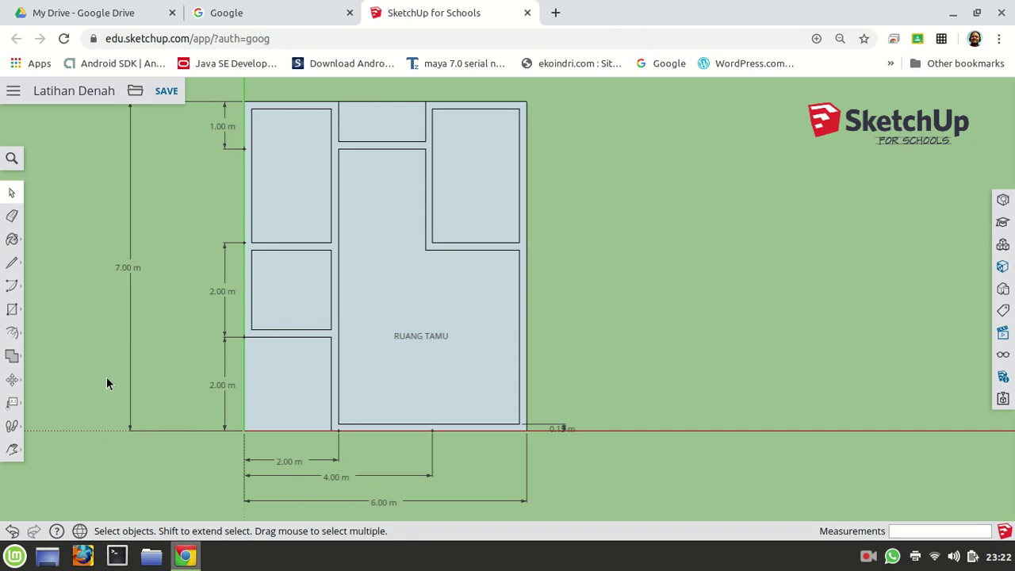
# Add a text label reading "Kamar Tidur 2" on two lines to the far corner room opposite the green axis
pyautogui.click(12, 407)
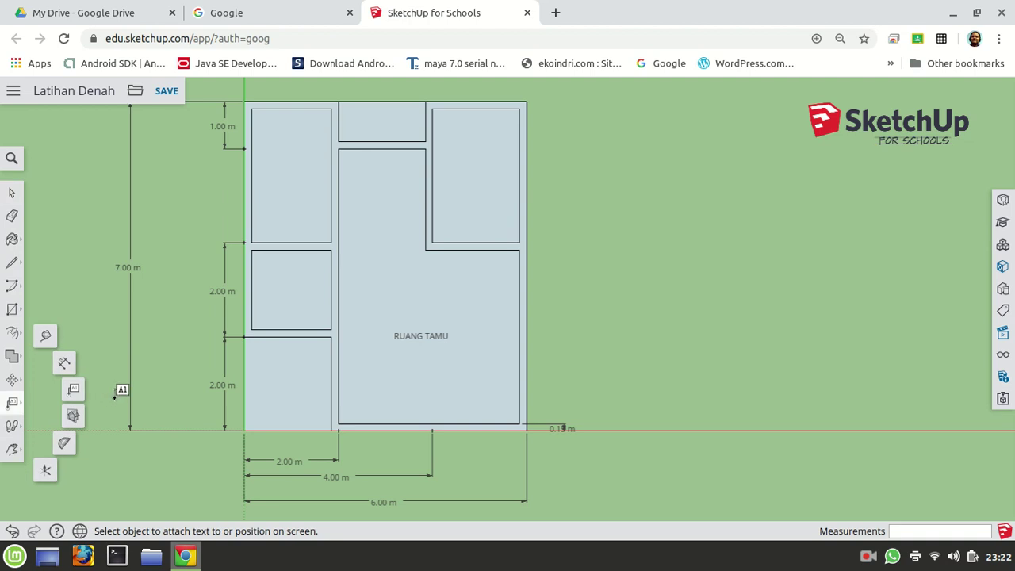
pyautogui.click(73, 392)
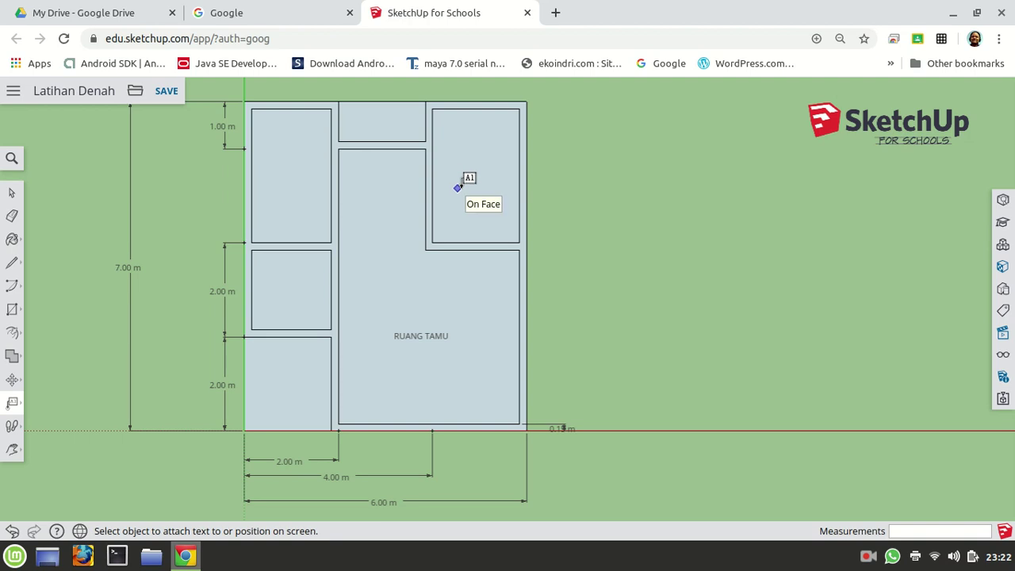
pyautogui.click(457, 187)
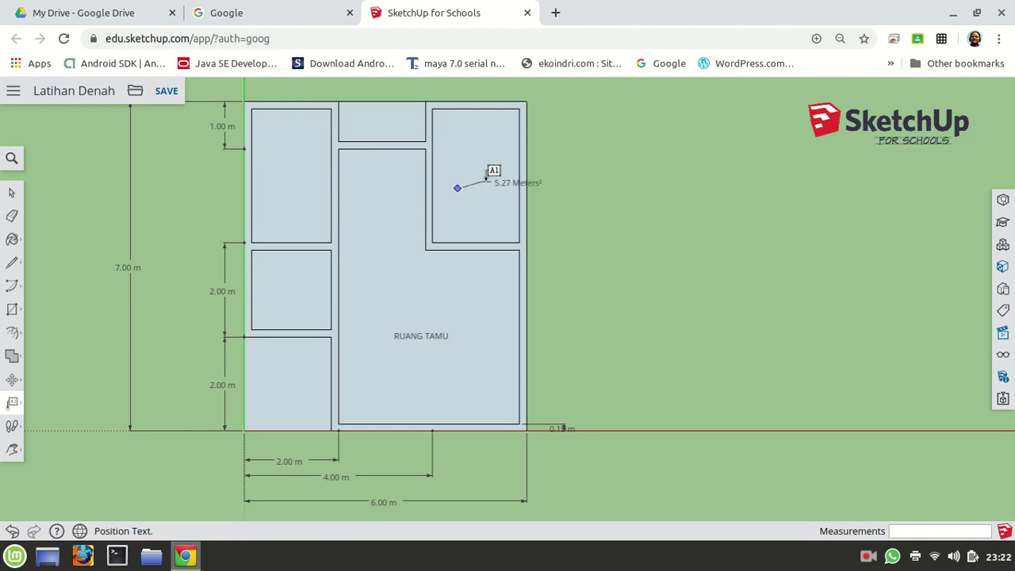
pyautogui.click(471, 162)
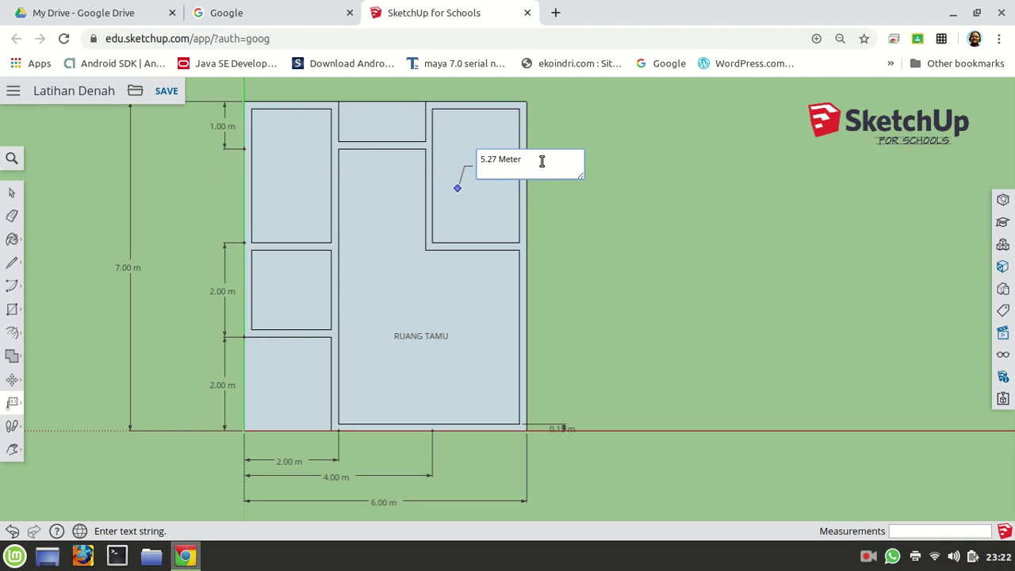
pyautogui.press('BackSpace')
pyautogui.press('BackSpace')
pyautogui.press('BackSpace')
pyautogui.press('BackSpace')
pyautogui.press('BackSpace')
pyautogui.press('BackSpace')
pyautogui.press('BackSpace')
pyautogui.press('BackSpace')
pyautogui.press('BackSpace')
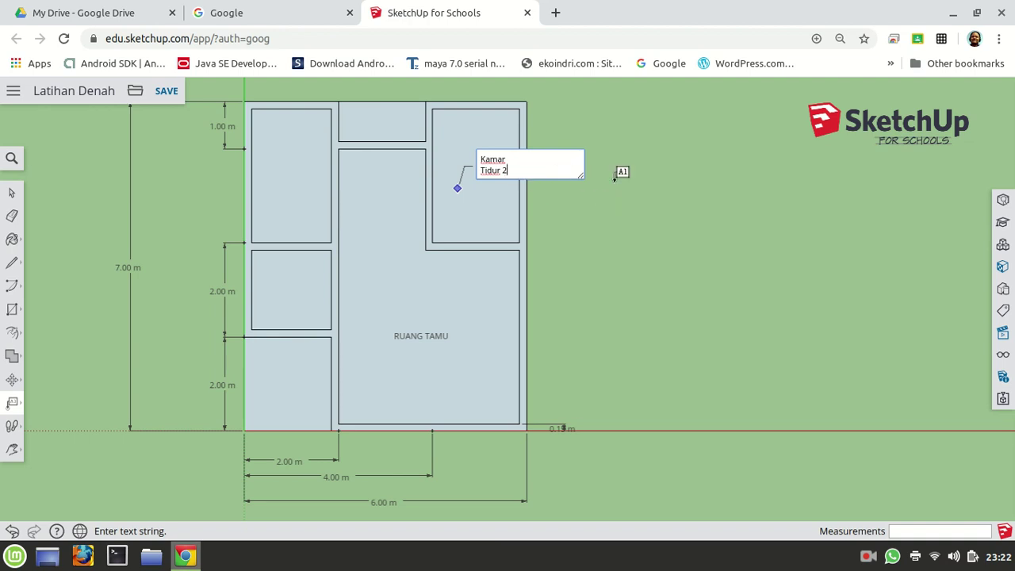
pyautogui.click(11, 193)
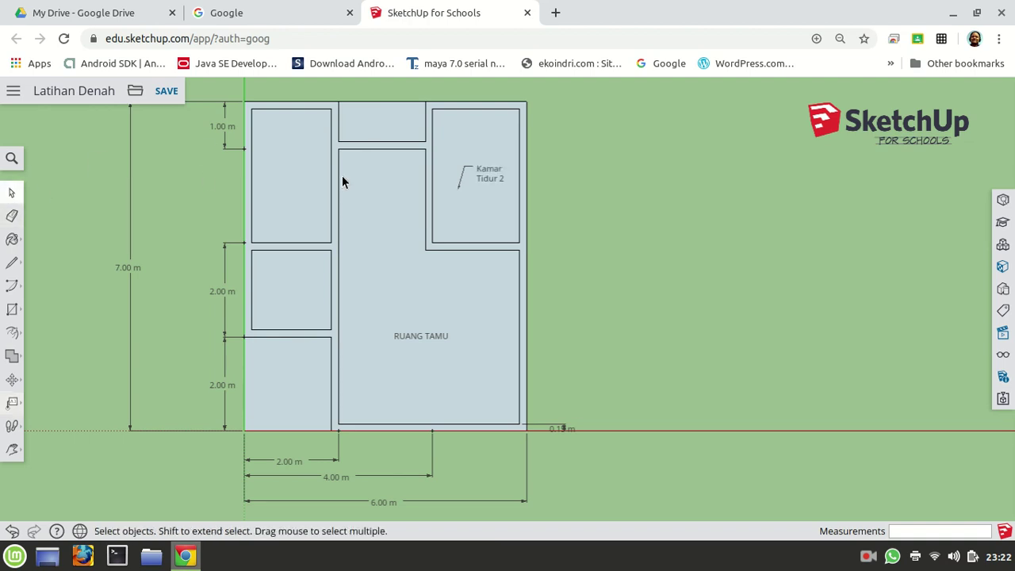
# Set the arrow style of the "Kamar Tidur 2" label to None
pyautogui.click(487, 185)
pyautogui.rightClick(487, 184)
pyautogui.click(568, 163)
pyautogui.click(499, 167)
pyautogui.rightClick(501, 170)
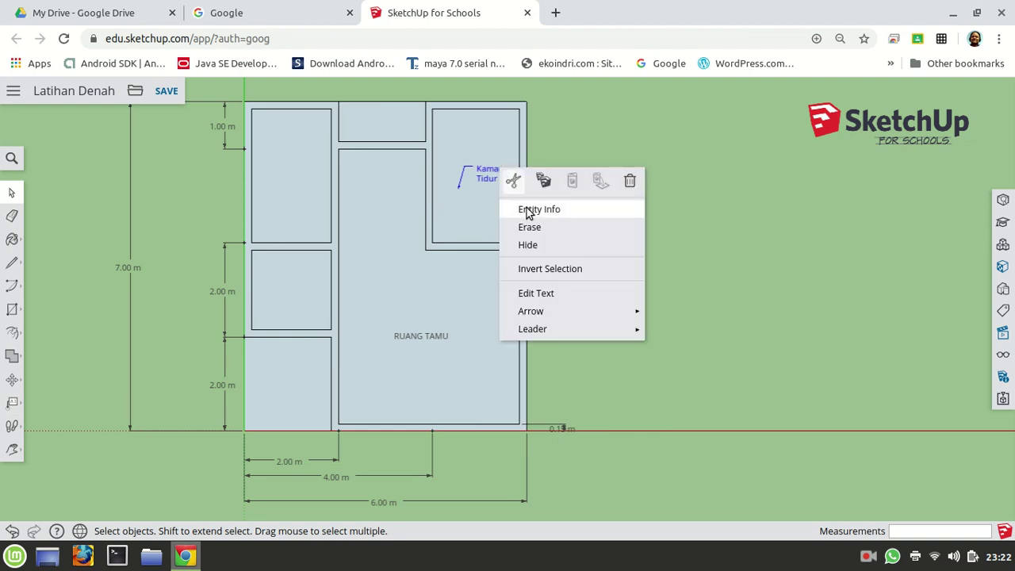
pyautogui.moveTo(558, 317)
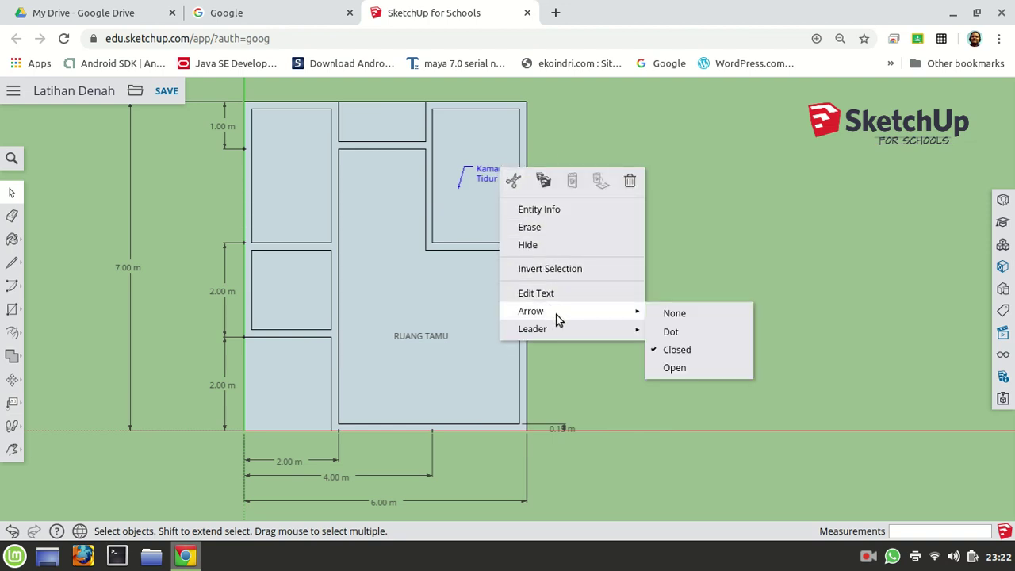
pyautogui.click(680, 316)
# Set the leader of the "Kamar Tidur 2" label to Hidden
pyautogui.rightClick(502, 182)
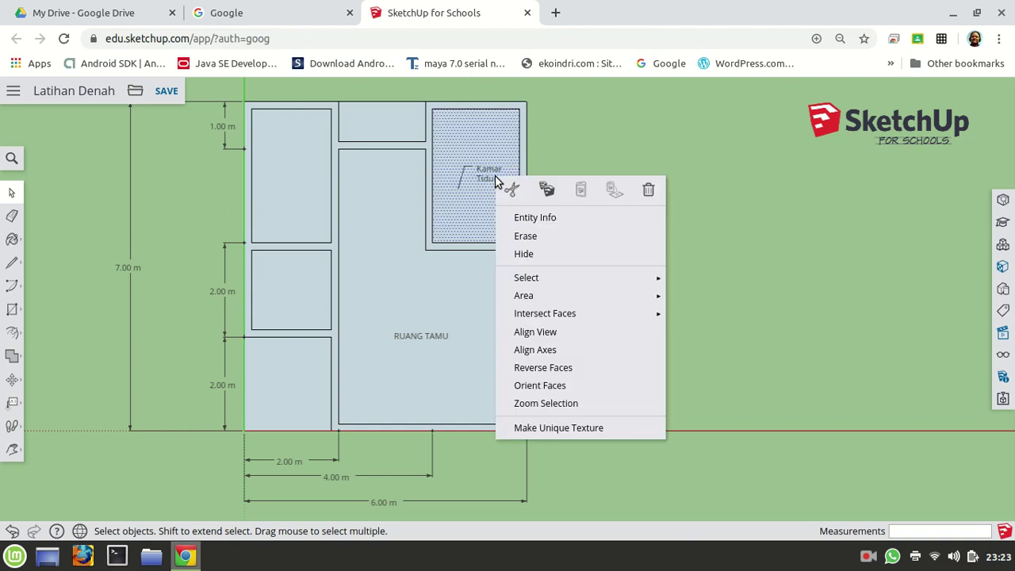
pyautogui.click(600, 140)
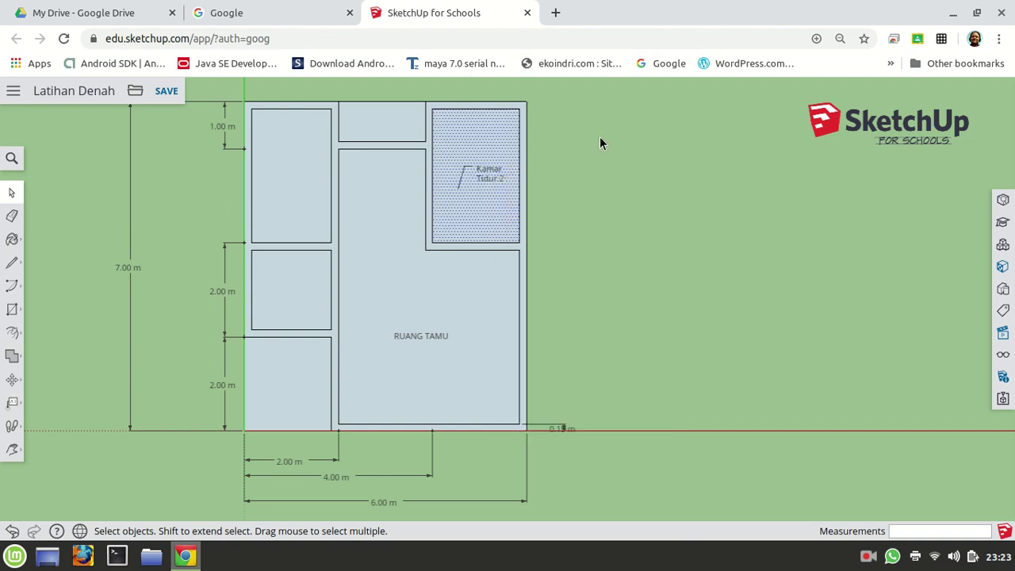
pyautogui.rightClick(495, 174)
pyautogui.moveTo(553, 330)
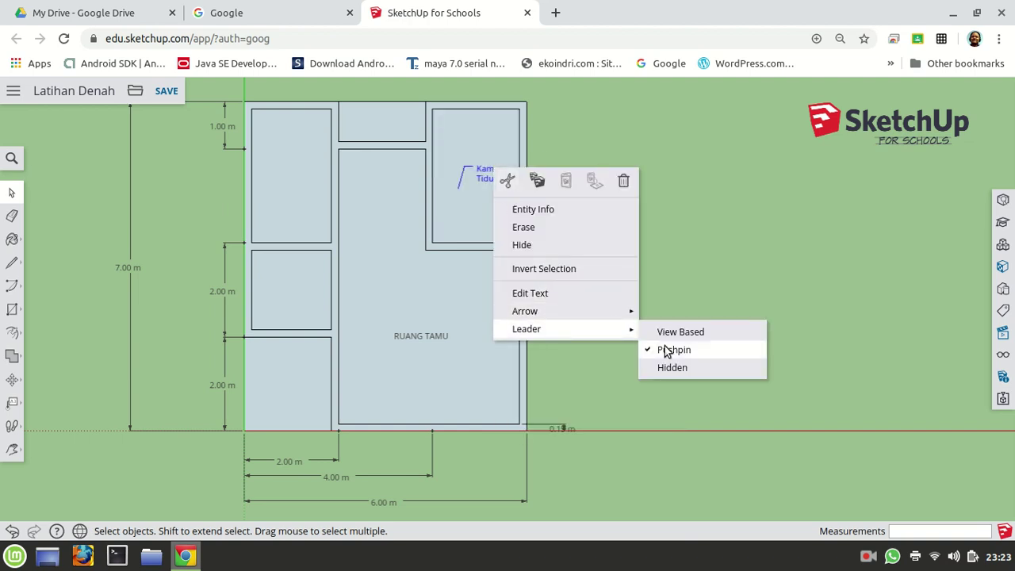
pyautogui.click(674, 368)
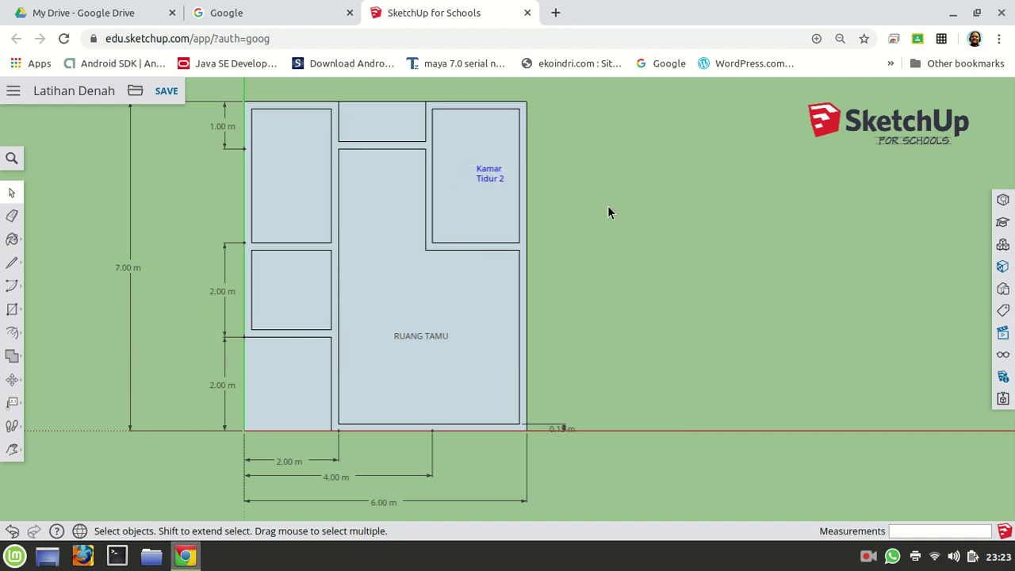
# Move the "Kamar Tidur 2" label about 0.34 m toward the middle of its room's width
pyautogui.click(13, 379)
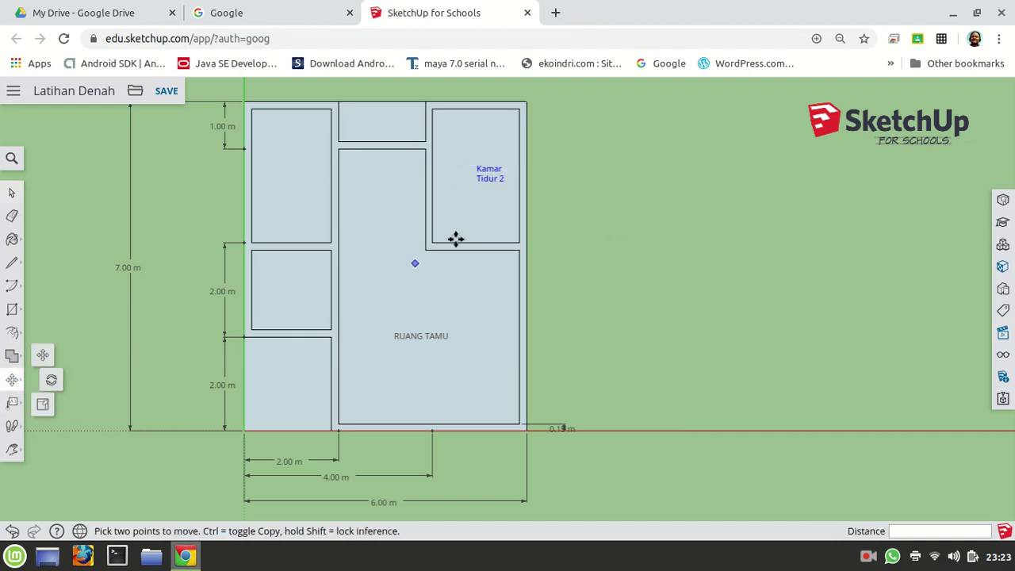
pyautogui.click(492, 177)
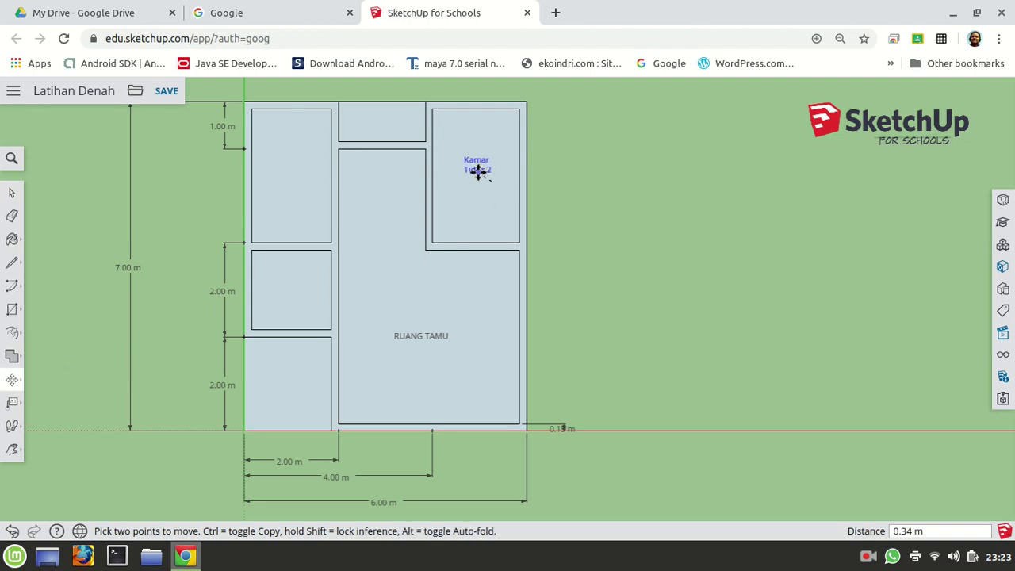
pyautogui.click(480, 172)
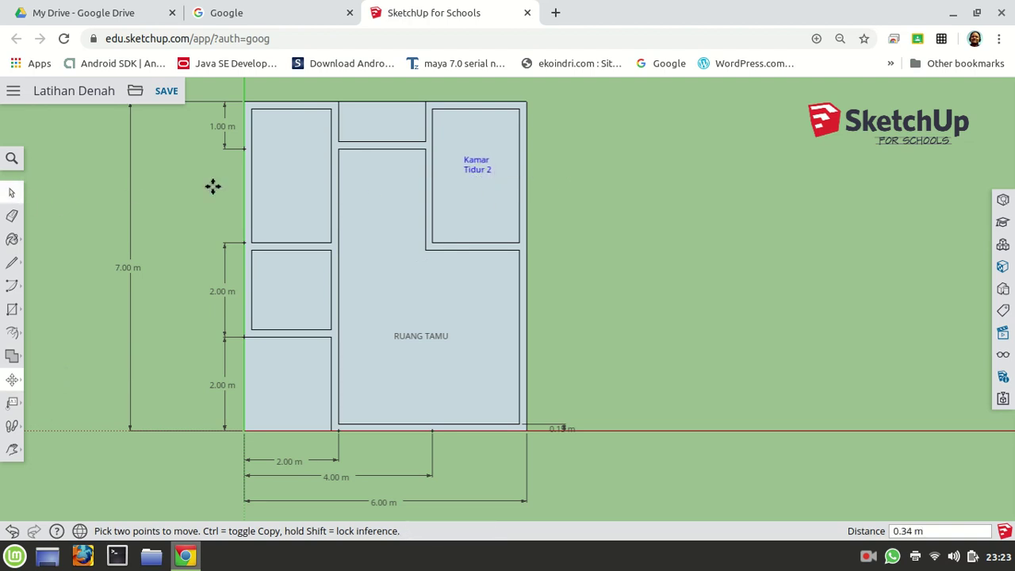
pyautogui.rightClick(482, 173)
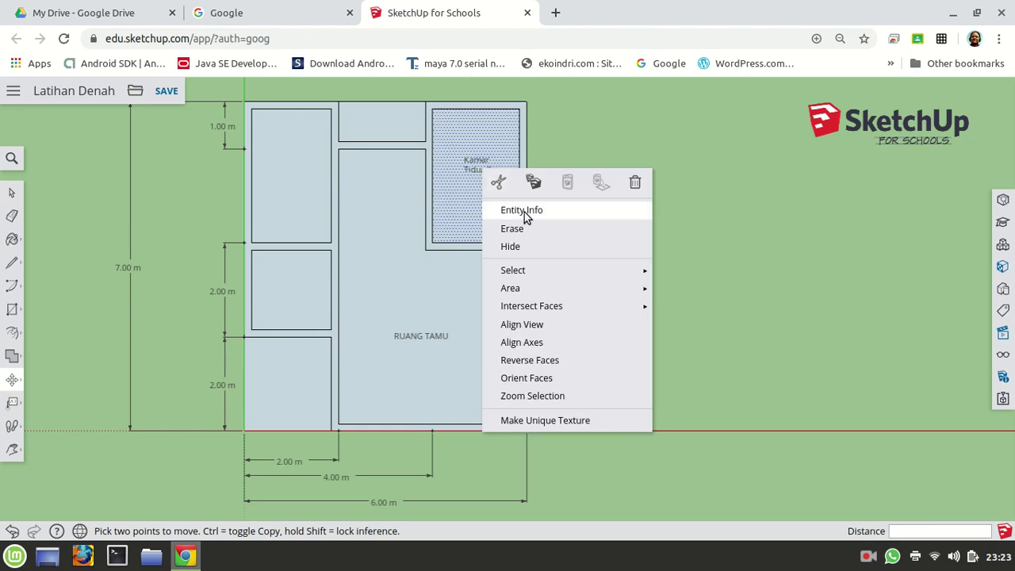
pyautogui.click(534, 182)
pyautogui.click(694, 151)
pyautogui.press('Escape')
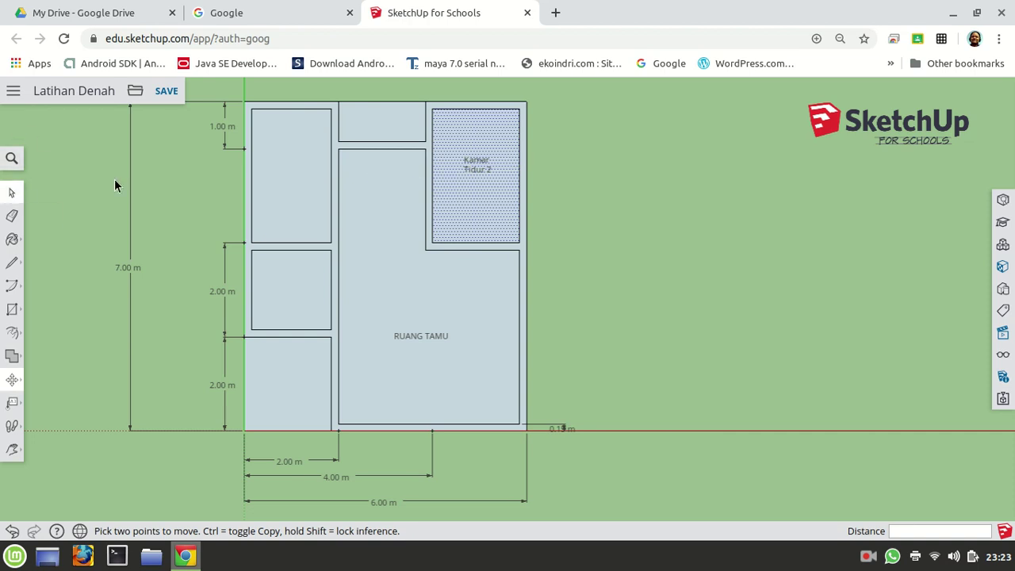
# Copy the "Kamar Tidur 2" label and paste the duplicate on the empty ground beside the plan
pyautogui.click(16, 194)
pyautogui.click(539, 176)
pyautogui.click(478, 177)
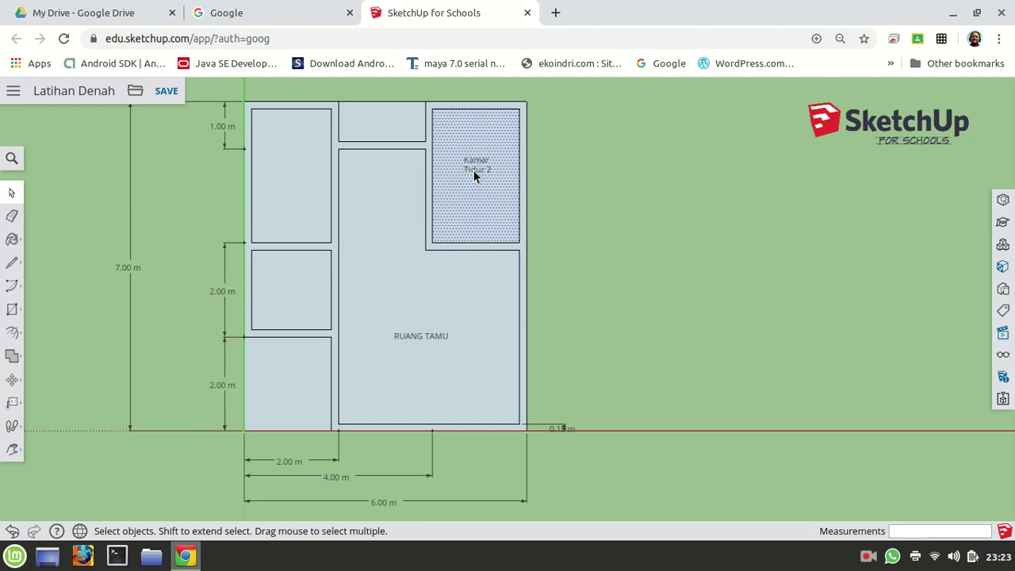
pyautogui.click(533, 164)
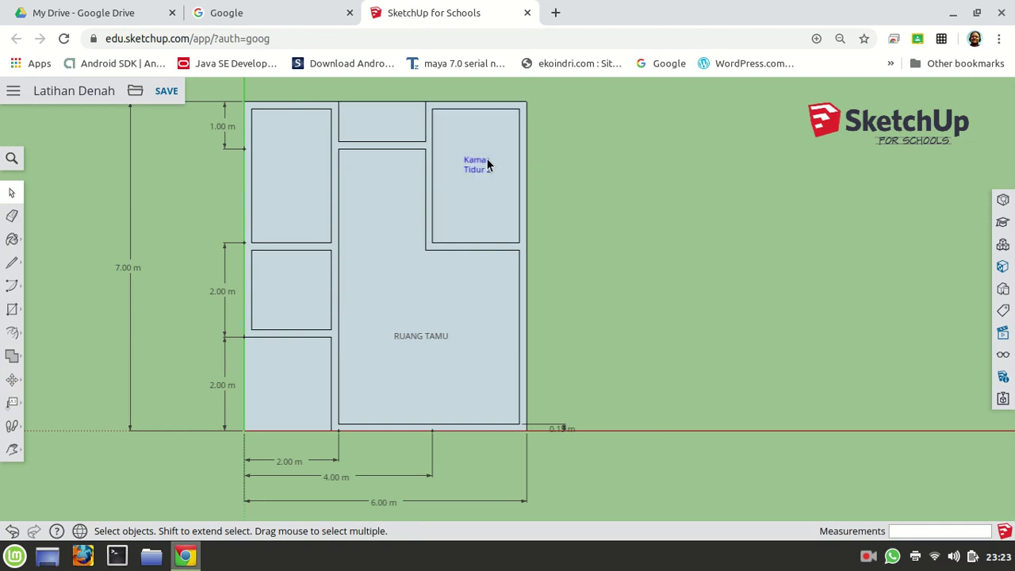
pyautogui.rightClick(487, 164)
pyautogui.click(530, 173)
pyautogui.rightClick(576, 138)
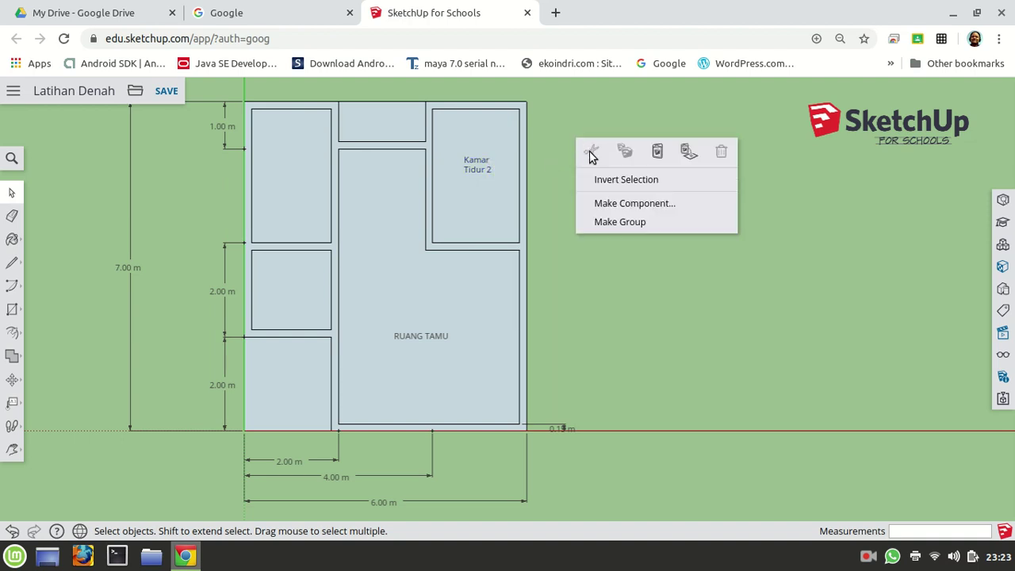
pyautogui.click(657, 151)
pyautogui.click(622, 242)
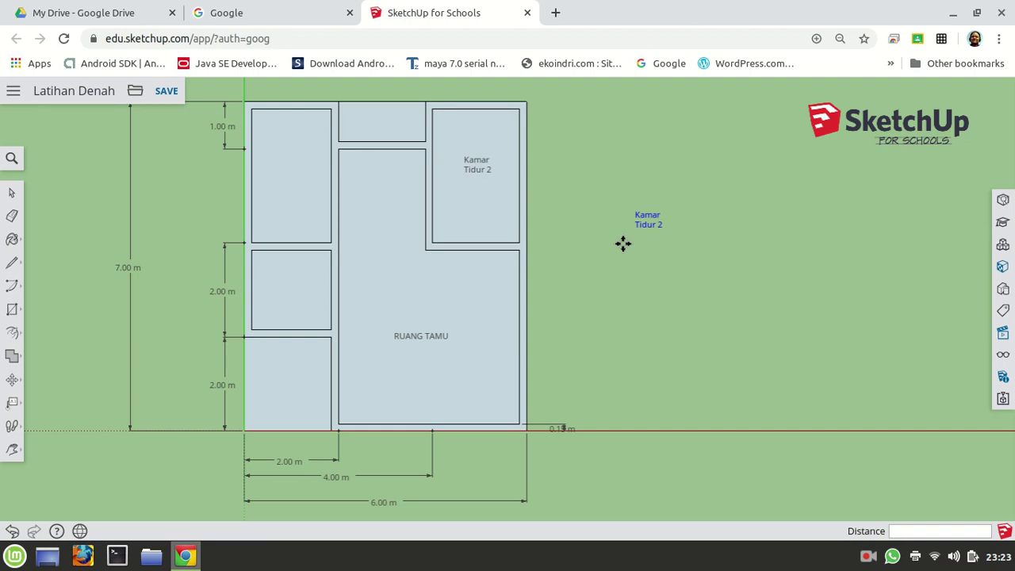
pyautogui.click(659, 227)
pyautogui.press('Escape')
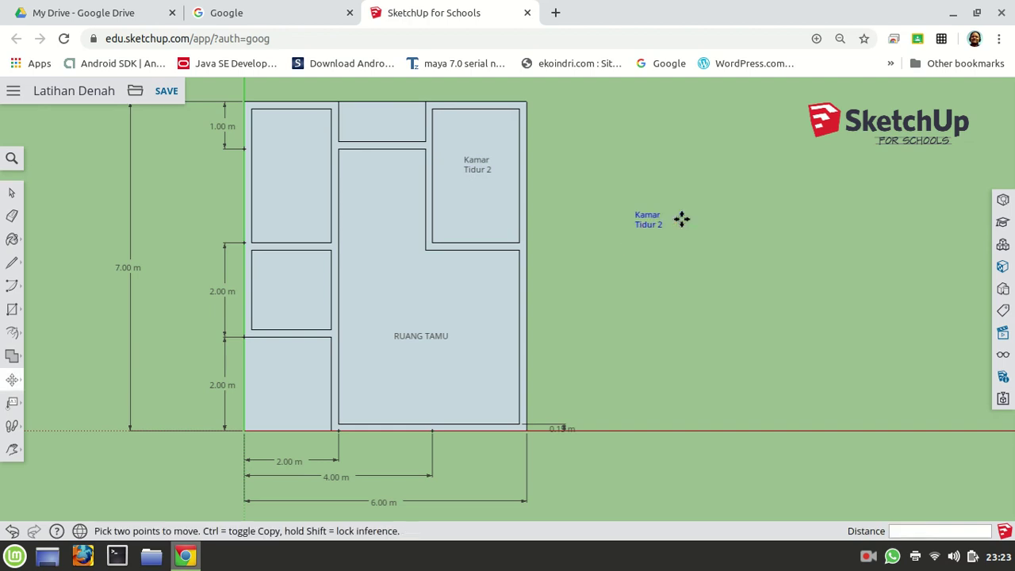
# Change the text of the duplicated label outside the plan to "Kamar Tidur 1"
pyautogui.click(12, 193)
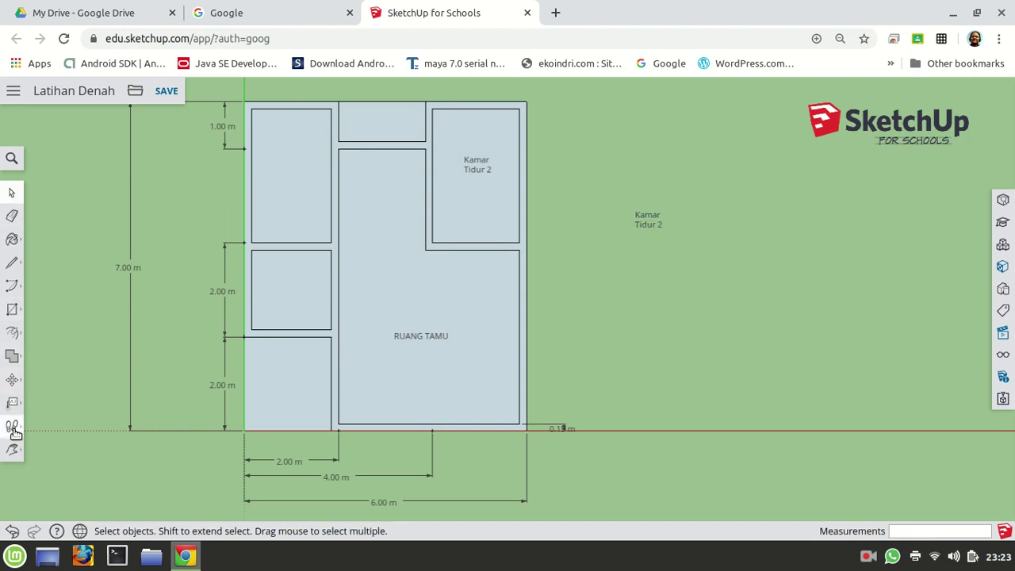
pyautogui.rightClick(642, 225)
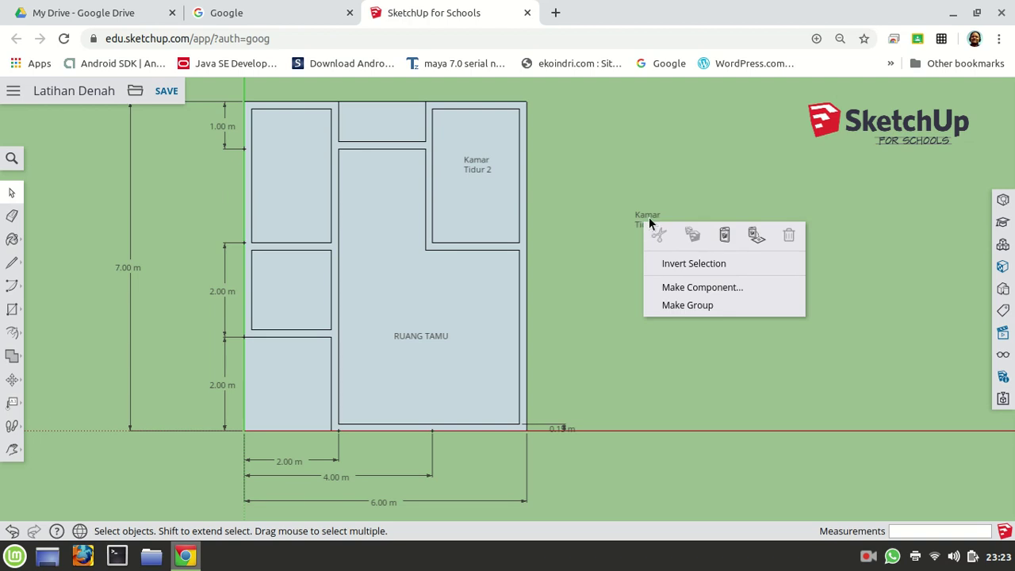
pyautogui.click(649, 221)
pyautogui.rightClick(650, 221)
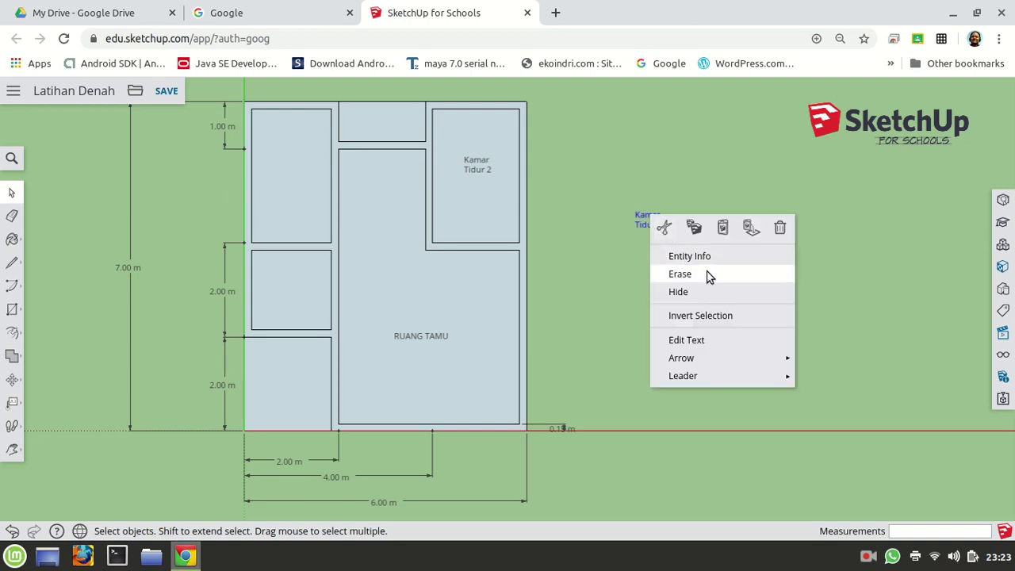
pyautogui.click(715, 337)
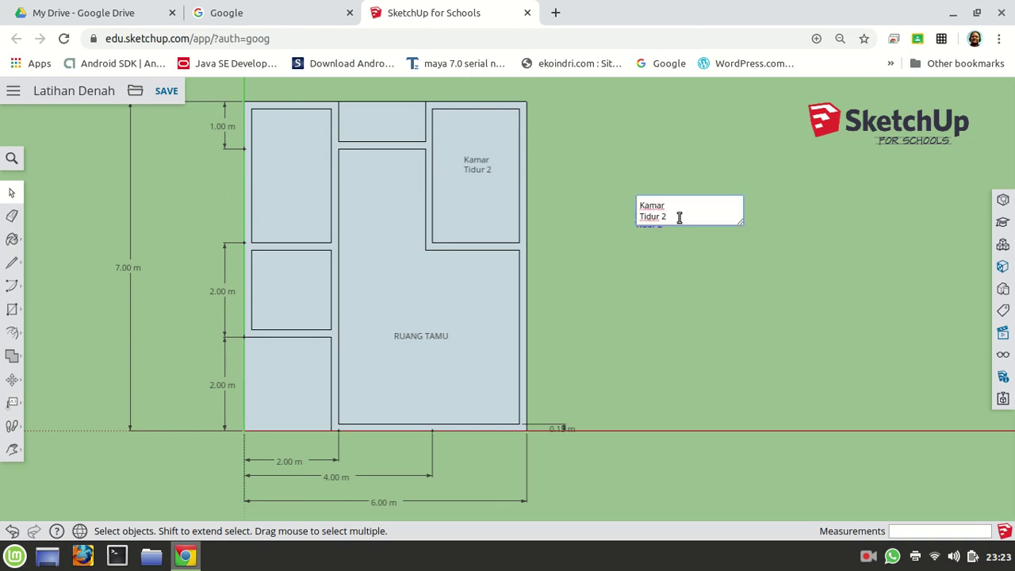
pyautogui.click(678, 342)
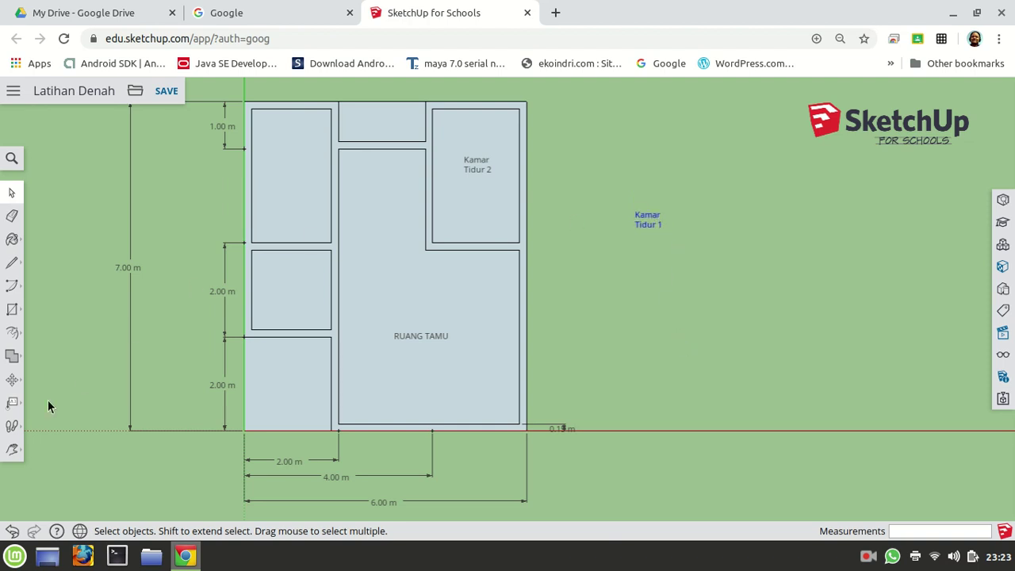
# Move the "Kamar Tidur 1" label about 7.69 m from outside the plan into the upper-left bedroom
pyautogui.click(12, 379)
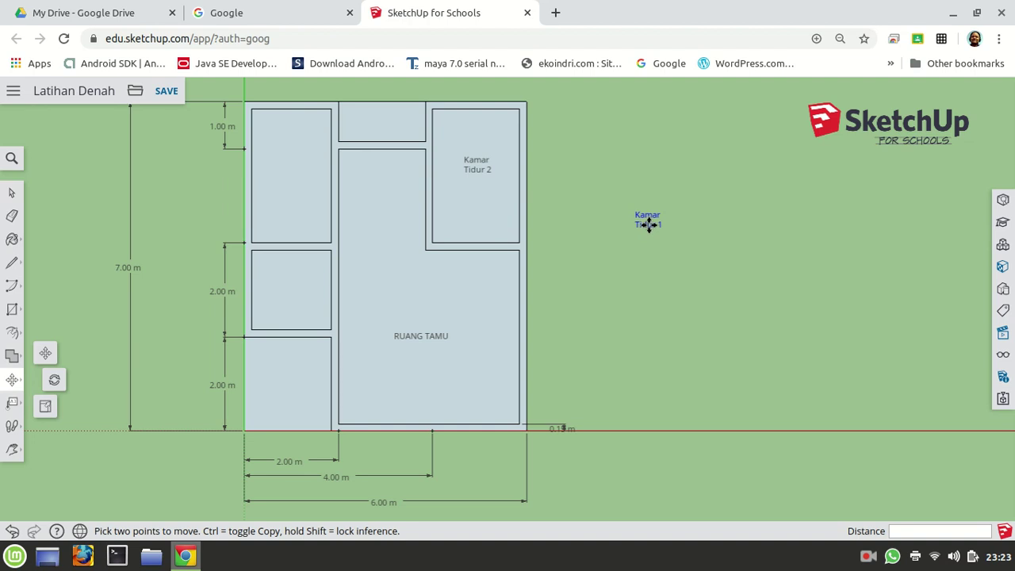
pyautogui.click(647, 224)
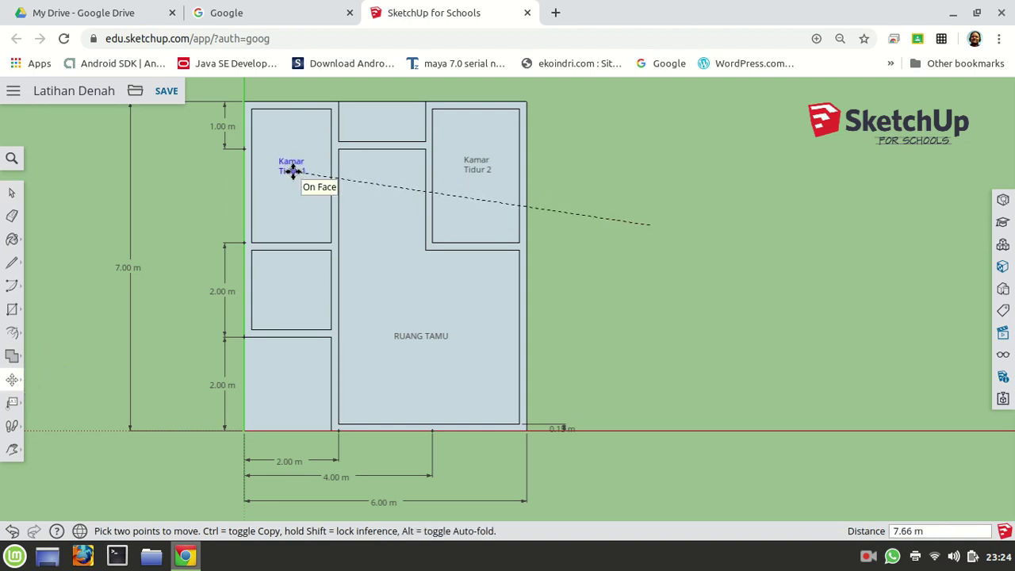
pyautogui.click(293, 171)
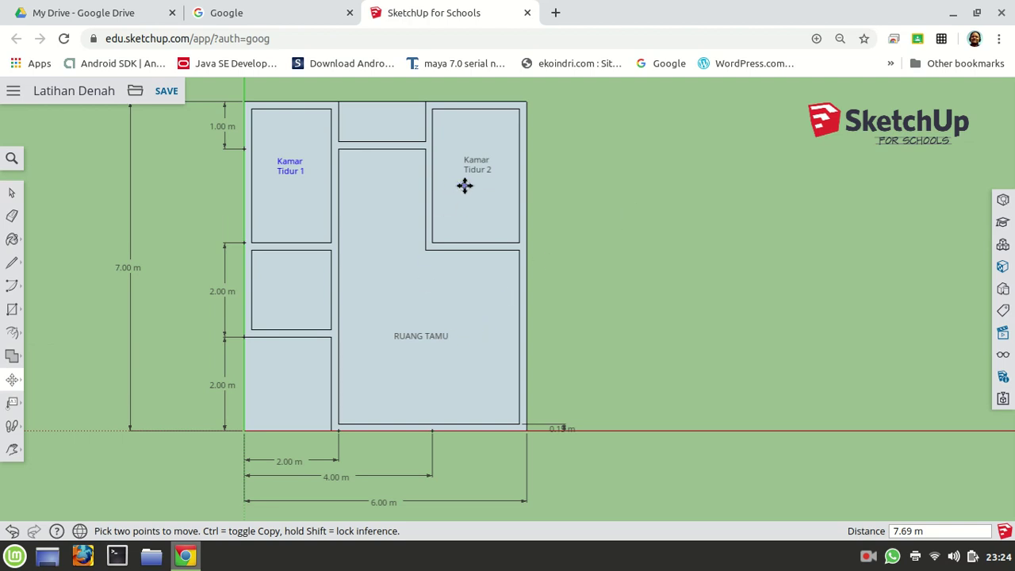
pyautogui.click(11, 195)
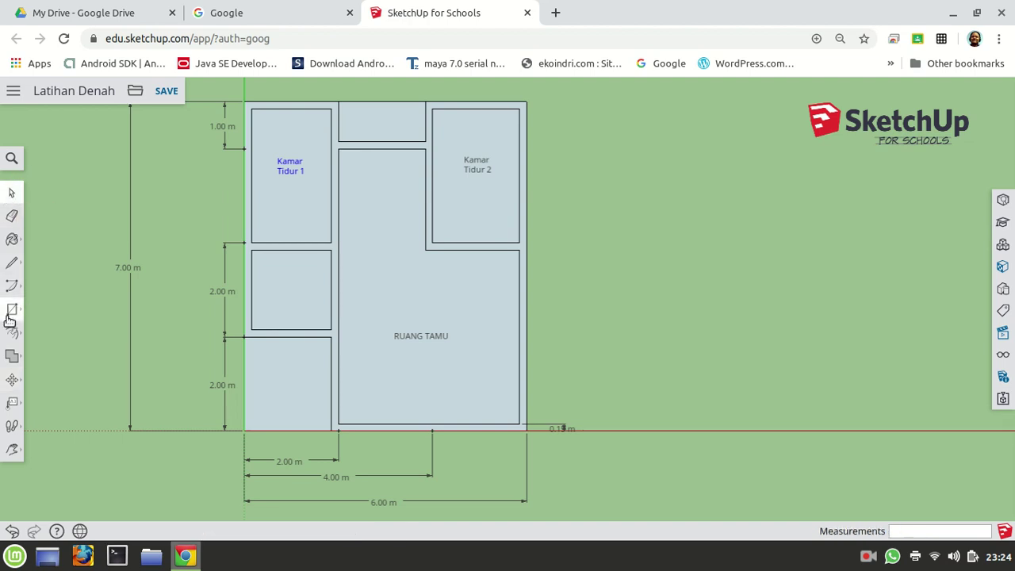
# Add a leader text label reading "WC" to the small room directly below "Kamar Tidur 1"
pyautogui.click(17, 408)
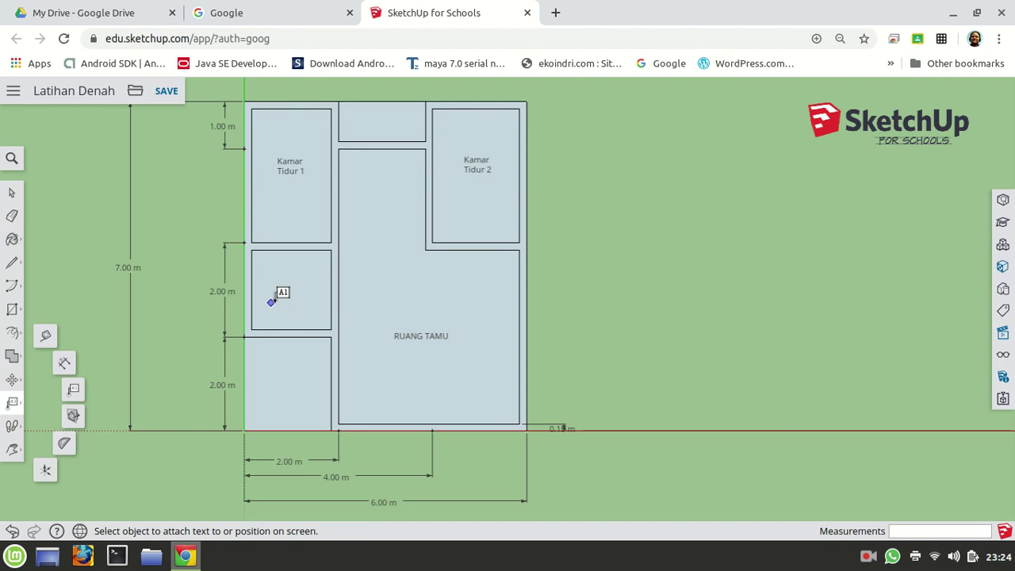
pyautogui.click(271, 302)
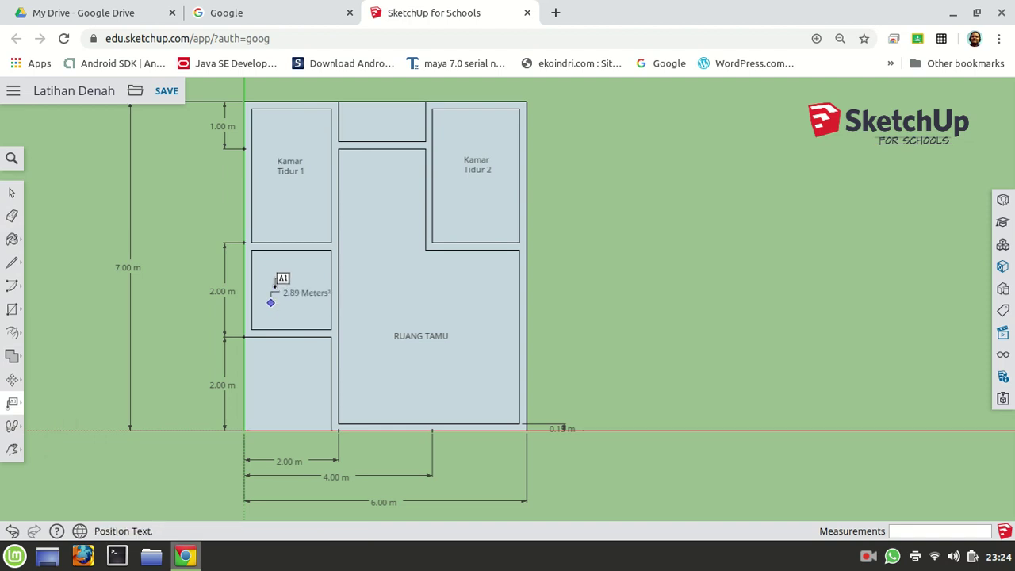
pyautogui.click(281, 278)
pyautogui.press('BackSpace')
pyautogui.press('BackSpace')
pyautogui.press('BackSpace')
pyautogui.press('BackSpace')
pyautogui.press('BackSpace')
pyautogui.press('BackSpace')
pyautogui.press('BackSpace')
pyautogui.press('BackSpace')
pyautogui.press('BackSpace')
pyautogui.press('BackSpace')
pyautogui.press('BackSpace')
pyautogui.press('BackSpace')
pyautogui.write('T')
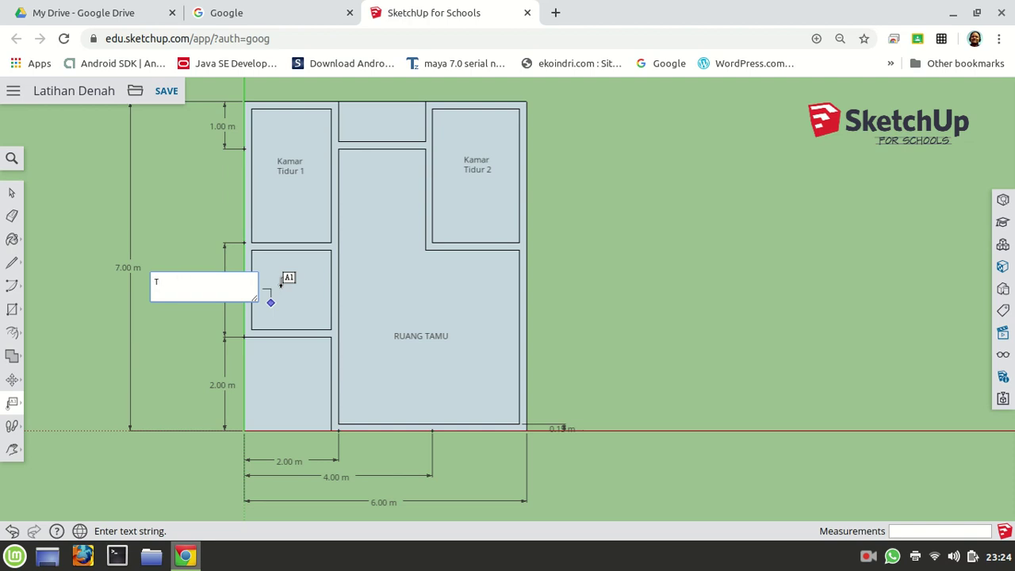
pyautogui.write('WC')
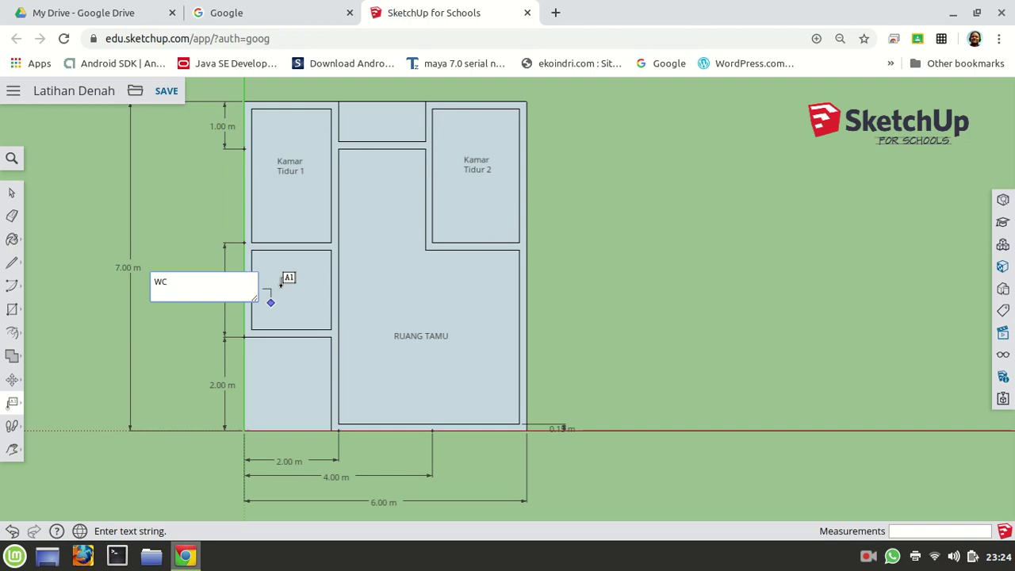
pyautogui.click(9, 193)
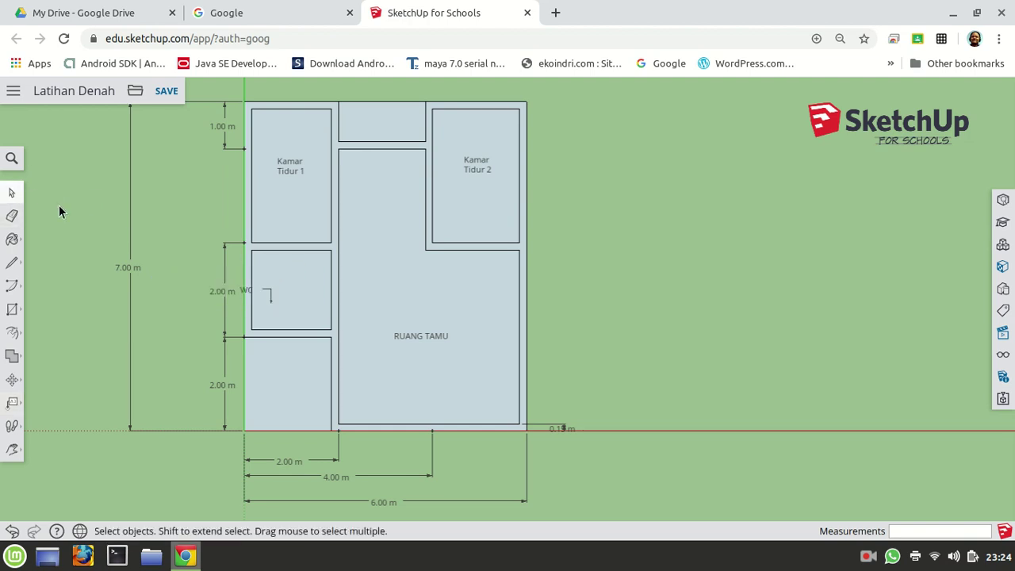
# Set the leader arrow of the "WC" label to None
pyautogui.doubleClick(247, 292)
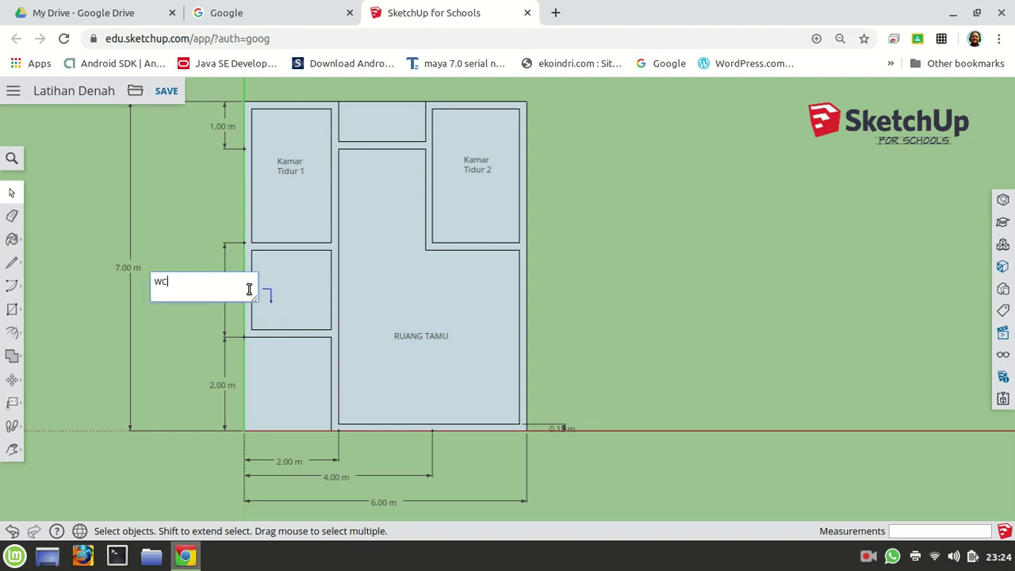
pyautogui.click(187, 330)
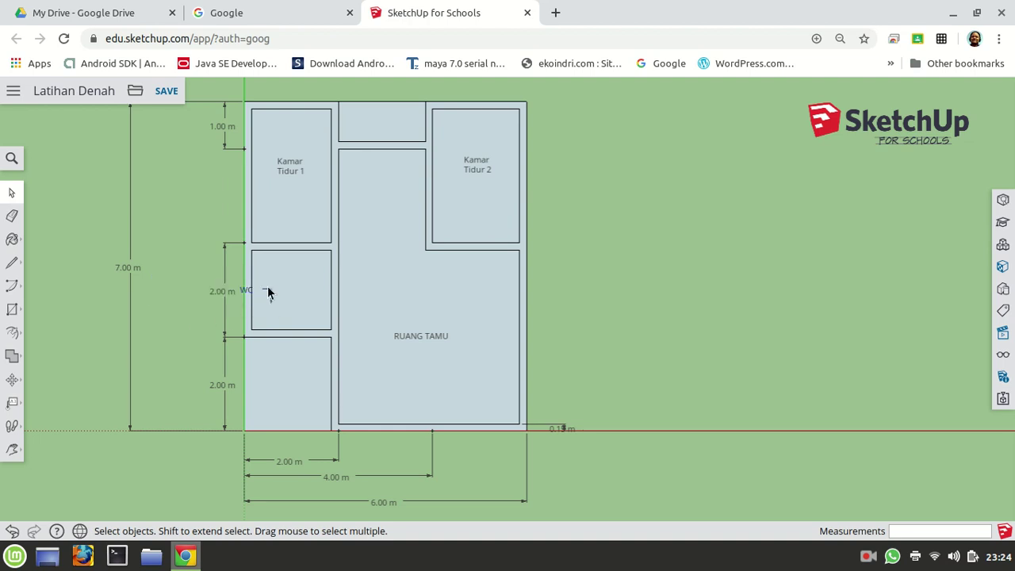
pyautogui.click(267, 294)
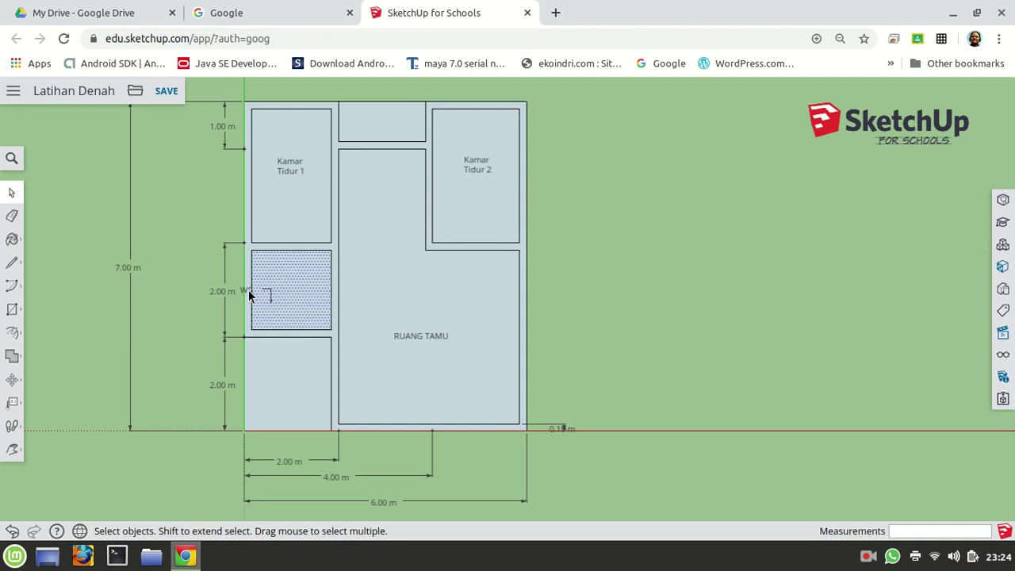
pyautogui.click(245, 295)
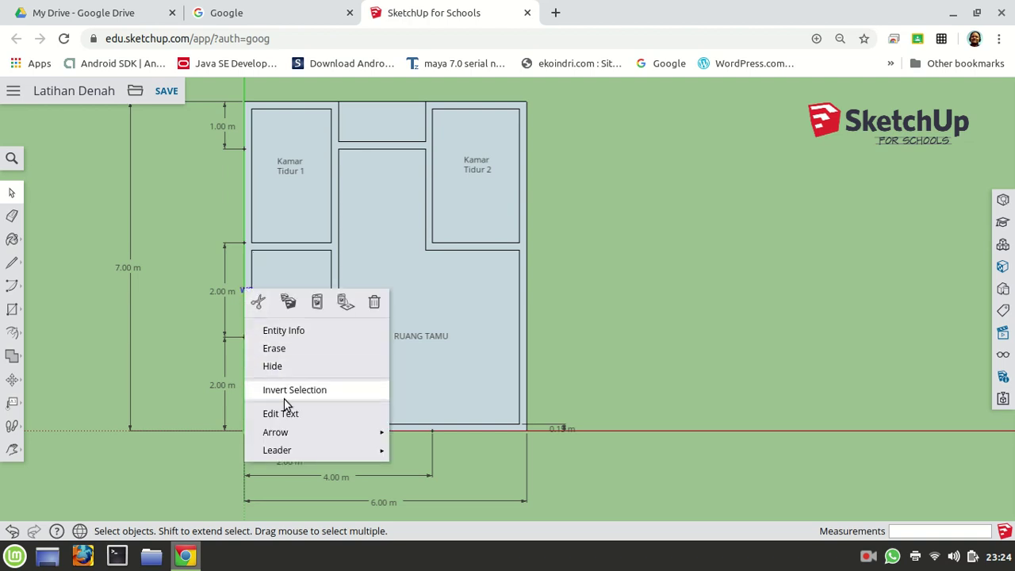
pyautogui.moveTo(299, 431)
pyautogui.click(427, 438)
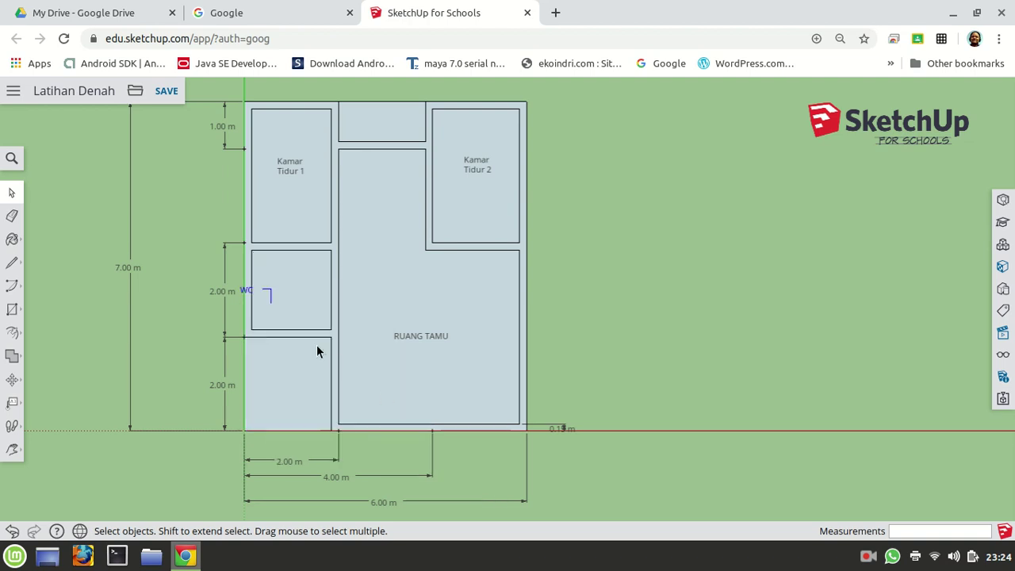
# Set the "WC" label's leader to Hidden and move the label about 0.95 m to the middle of its room
pyautogui.rightClick(246, 296)
pyautogui.moveTo(322, 451)
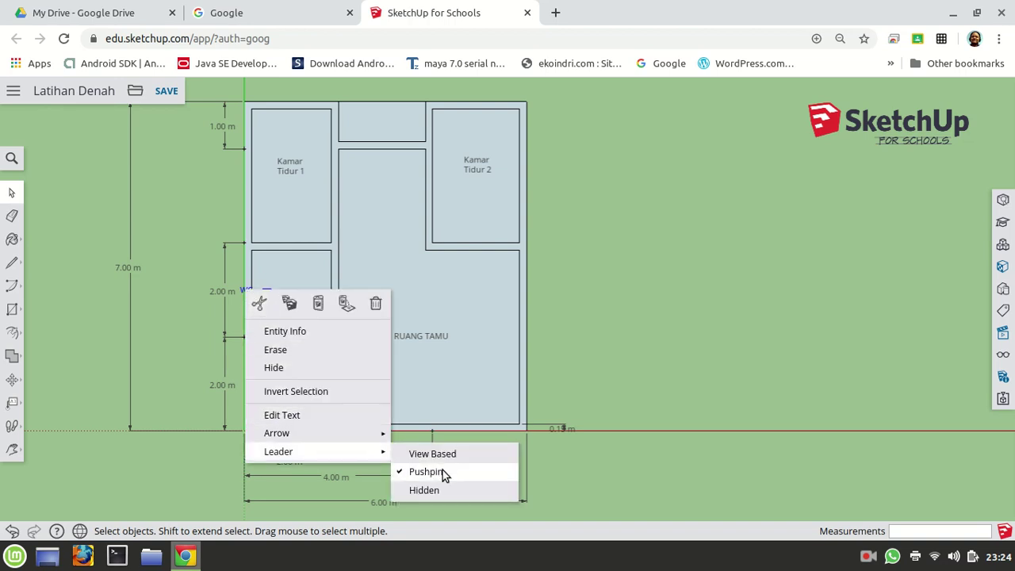
pyautogui.click(425, 490)
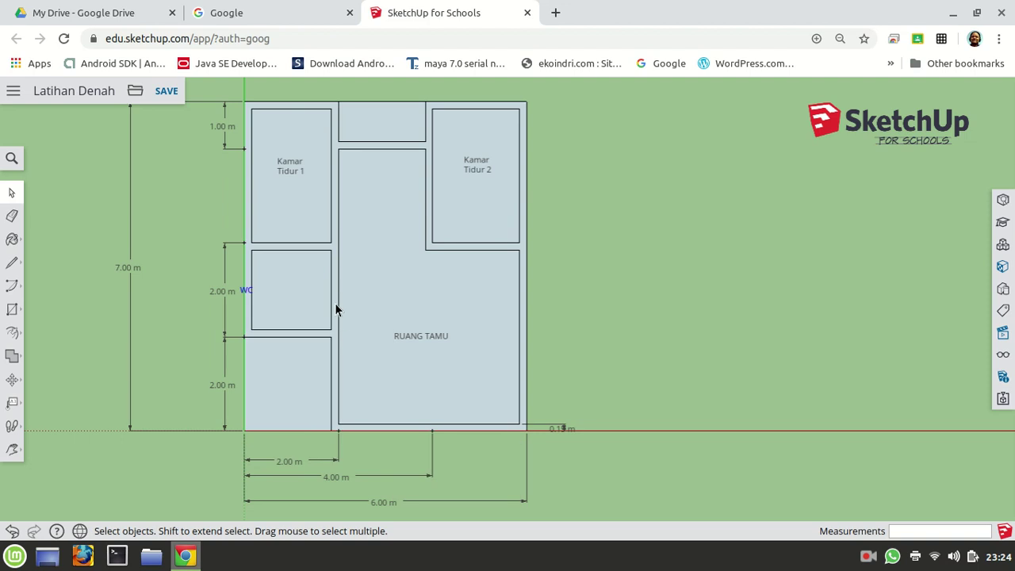
pyautogui.click(10, 387)
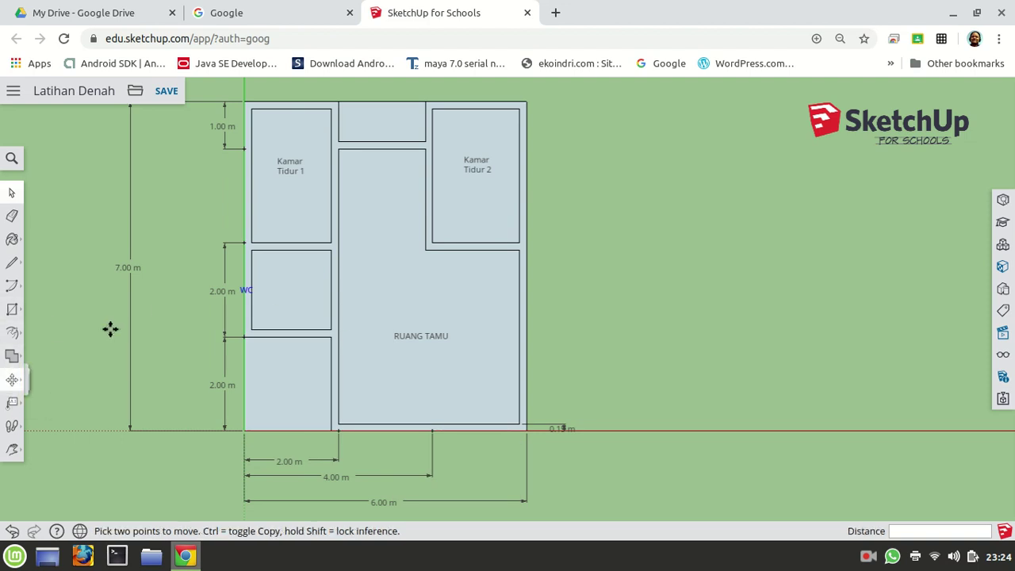
pyautogui.click(248, 291)
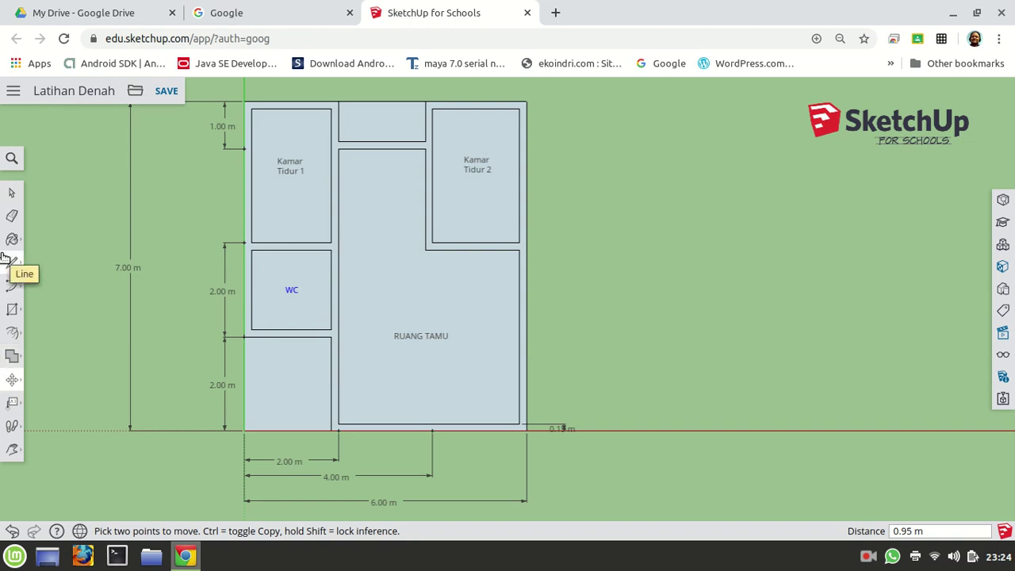
# Add a leader text label reading "Tempat Jemur" to the small space between the two bedrooms at the plan's upper edge
pyautogui.click(13, 403)
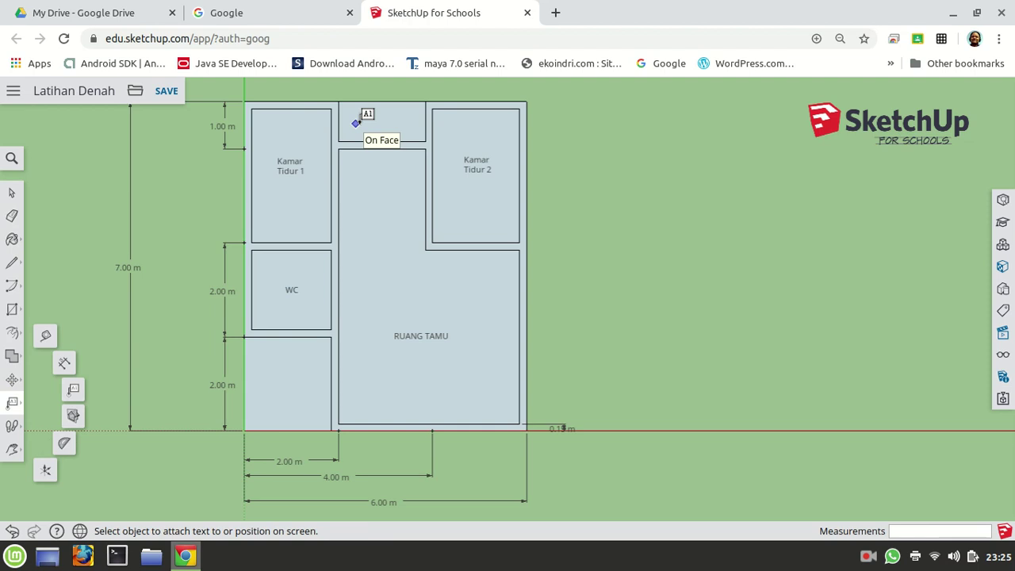
pyautogui.click(356, 125)
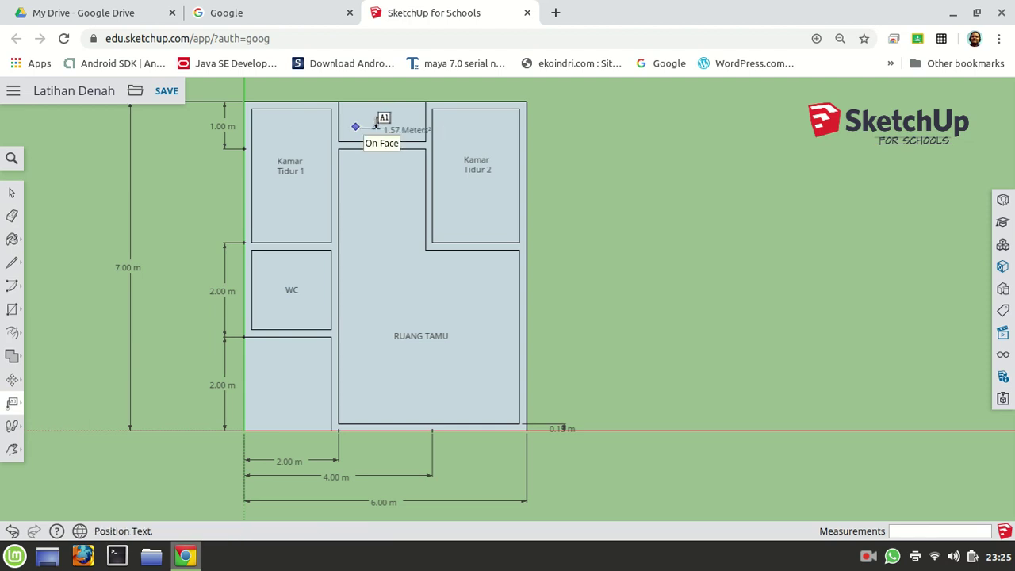
pyautogui.click(369, 123)
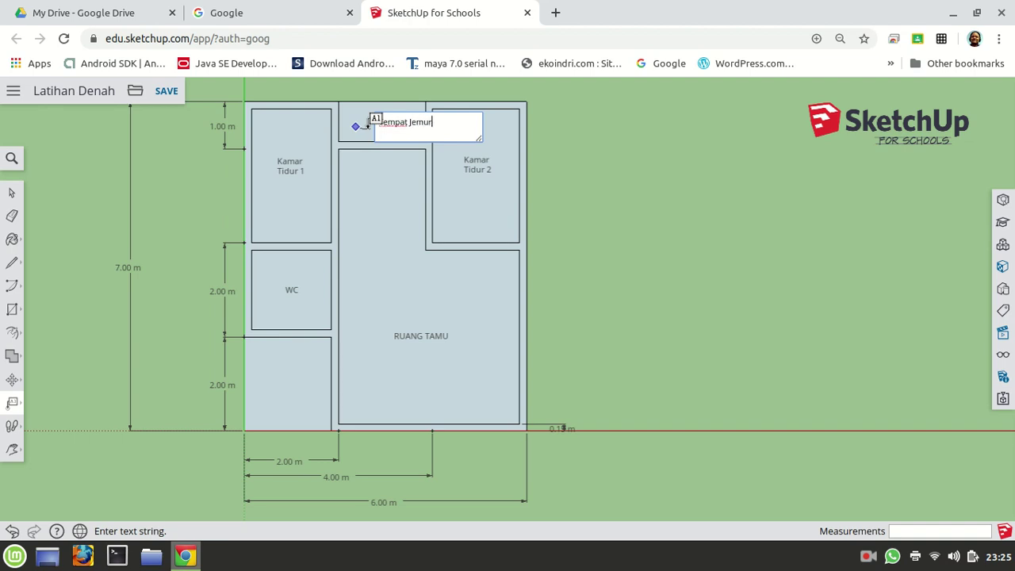
pyautogui.click(17, 200)
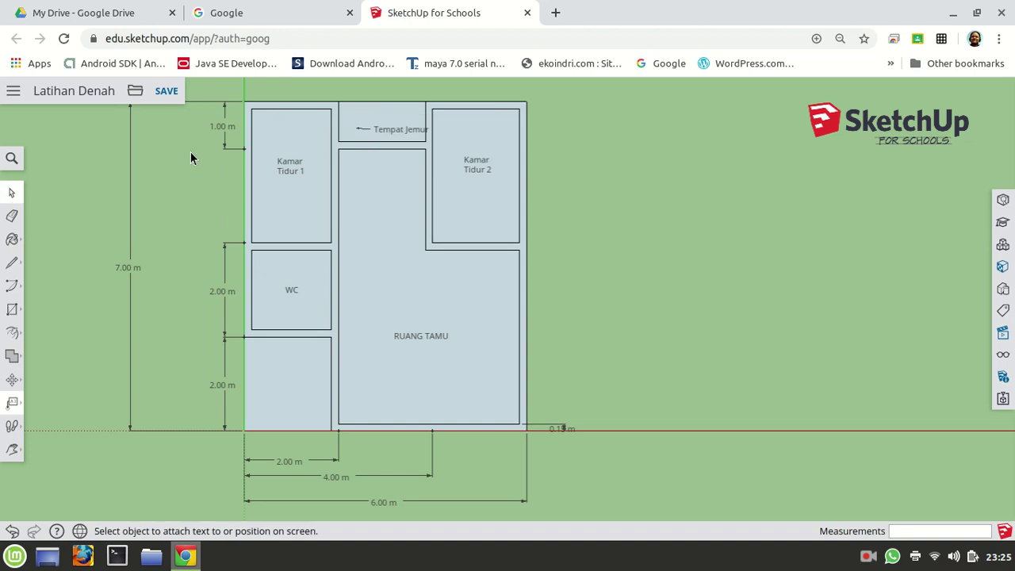
pyautogui.click(19, 200)
# Set the leader arrow of the "Tempat Jemur" label to None
pyautogui.click(383, 133)
pyautogui.rightClick(383, 132)
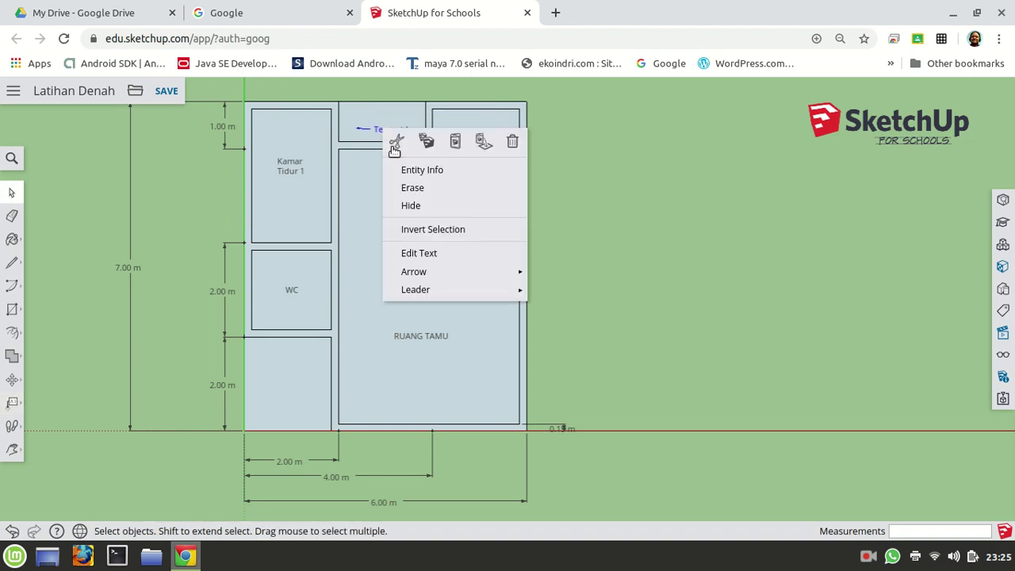
pyautogui.moveTo(415, 272)
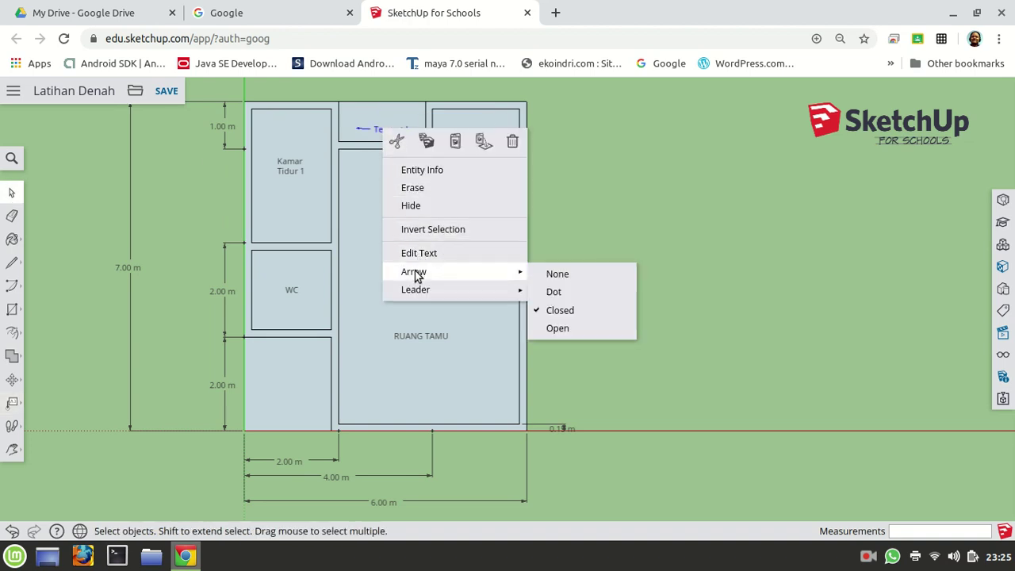
pyautogui.click(574, 275)
# Set the "Tempat Jemur" label's leader to Hidden and move the label about 0.43 m to the middle of its space
pyautogui.rightClick(407, 136)
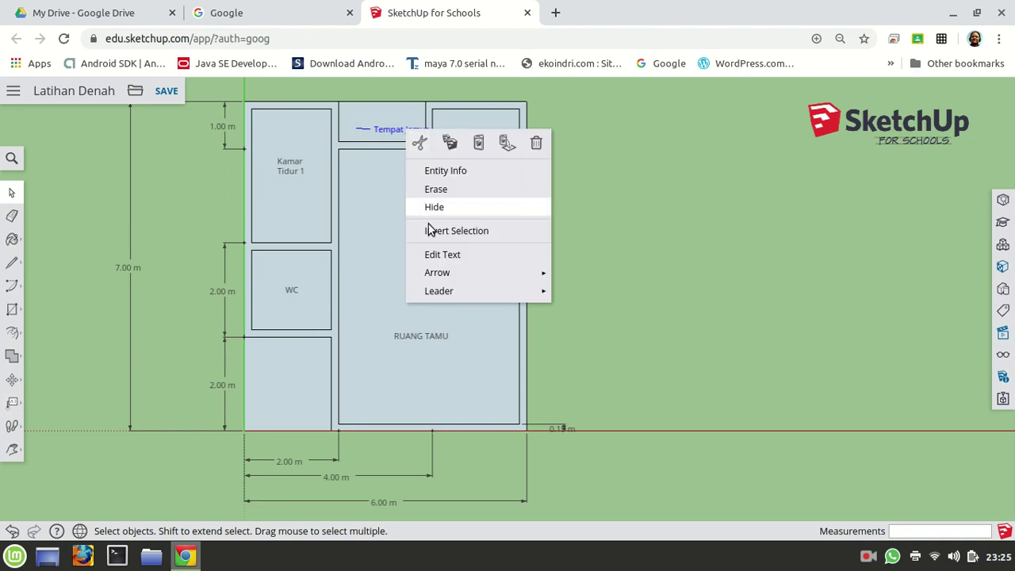
pyautogui.moveTo(451, 292)
pyautogui.click(574, 330)
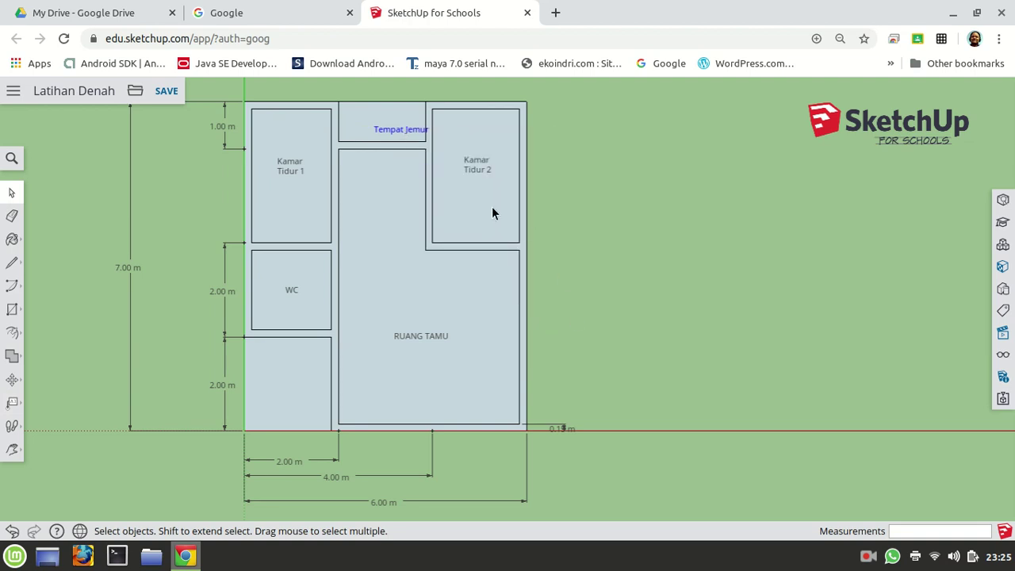
pyautogui.click(12, 379)
pyautogui.click(671, 219)
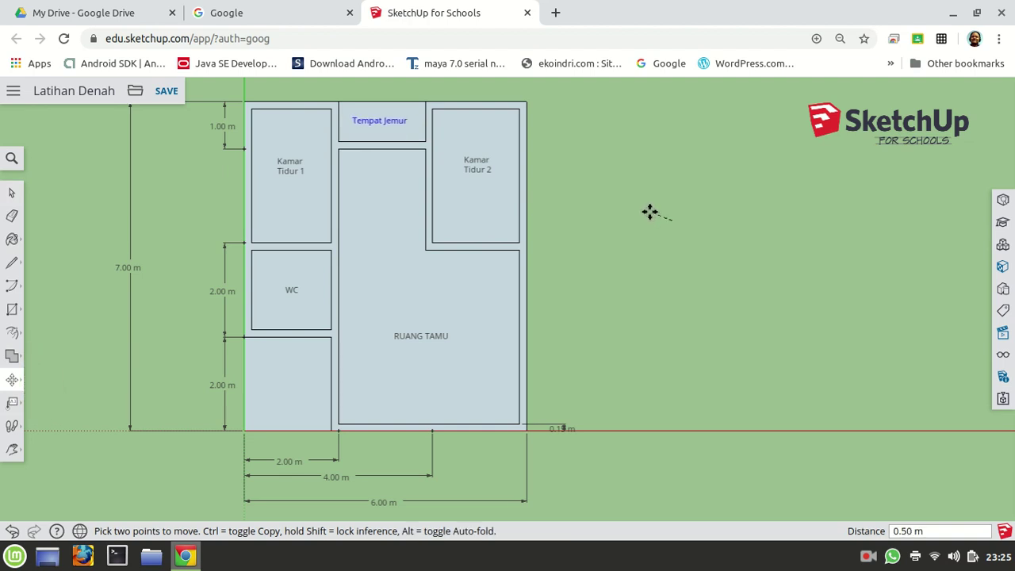
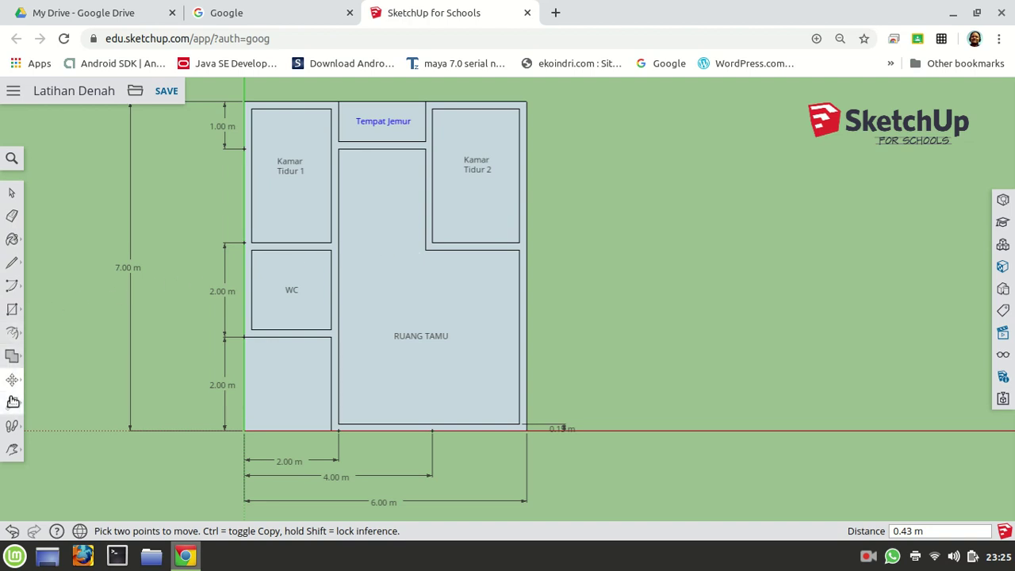
# Add a leader text label reading "Dapur" to the narrow area between the bedrooms, above "RUANG TAMU"
pyautogui.click(13, 402)
pyautogui.click(374, 191)
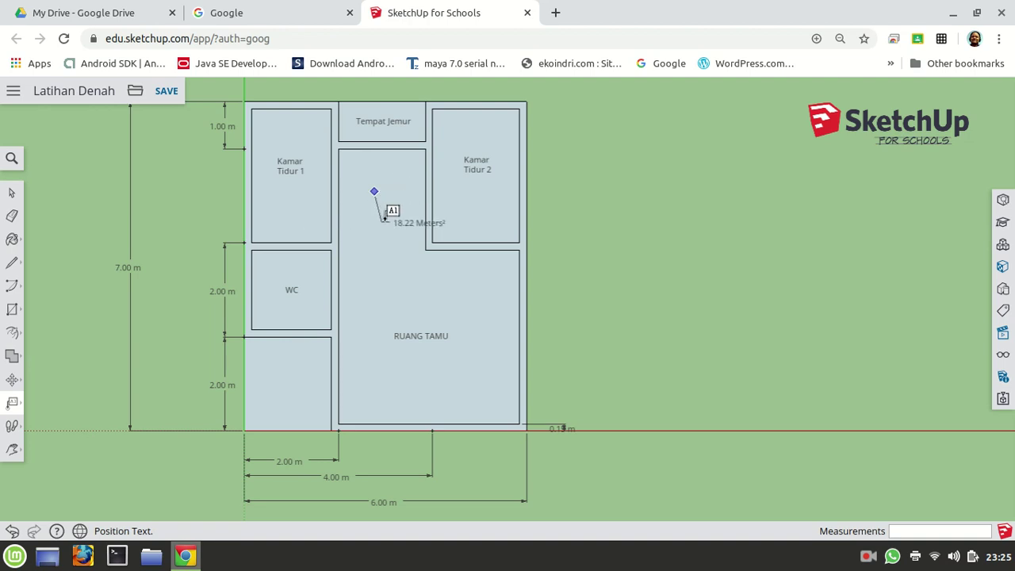
pyautogui.click(385, 219)
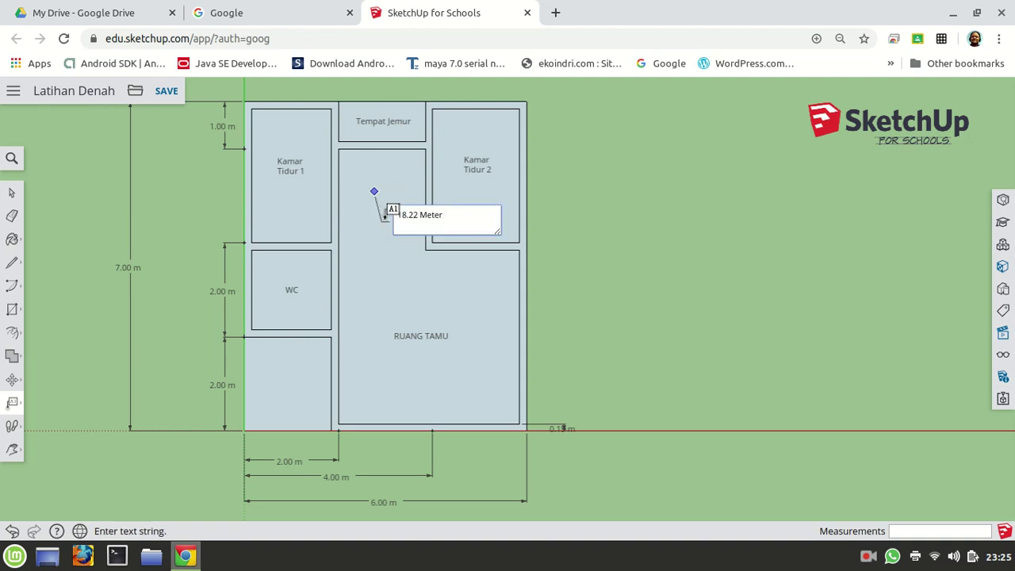
pyautogui.press('BackSpace')
pyautogui.press('BackSpace')
pyautogui.press('BackSpace')
pyautogui.press('BackSpace')
pyautogui.press('BackSpace')
pyautogui.press('BackSpace')
pyautogui.press('BackSpace')
pyautogui.press('BackSpace')
pyautogui.press('BackSpace')
pyautogui.press('BackSpace')
pyautogui.click(12, 193)
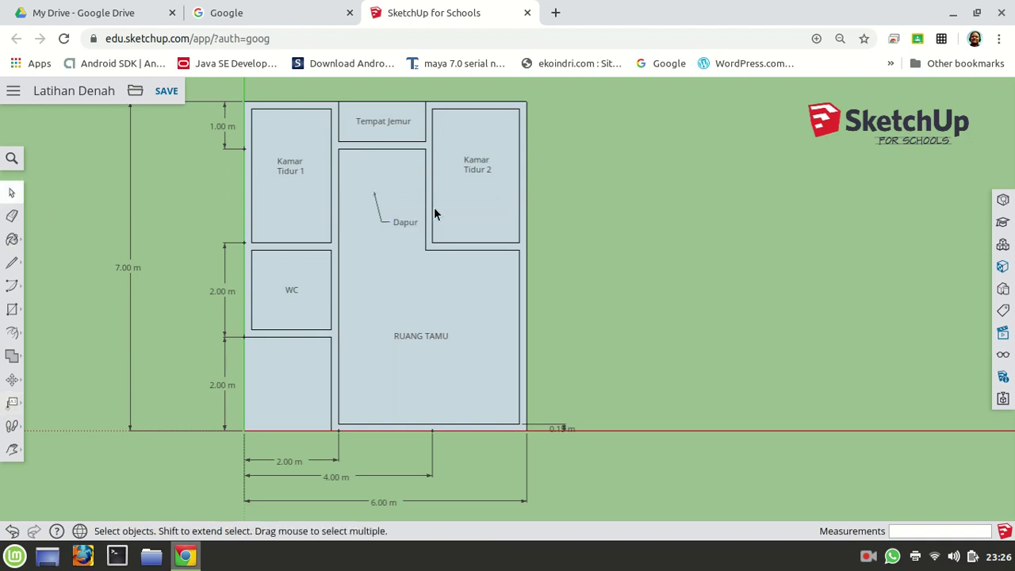
# Set the "Dapur" label's arrow to None and its leader to Hidden
pyautogui.rightClick(406, 230)
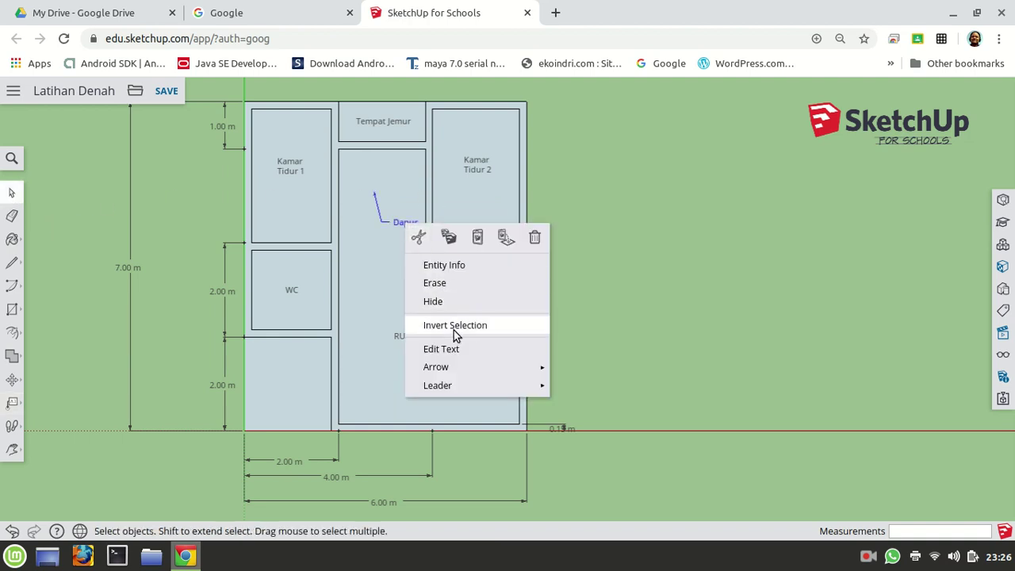
pyautogui.moveTo(468, 366)
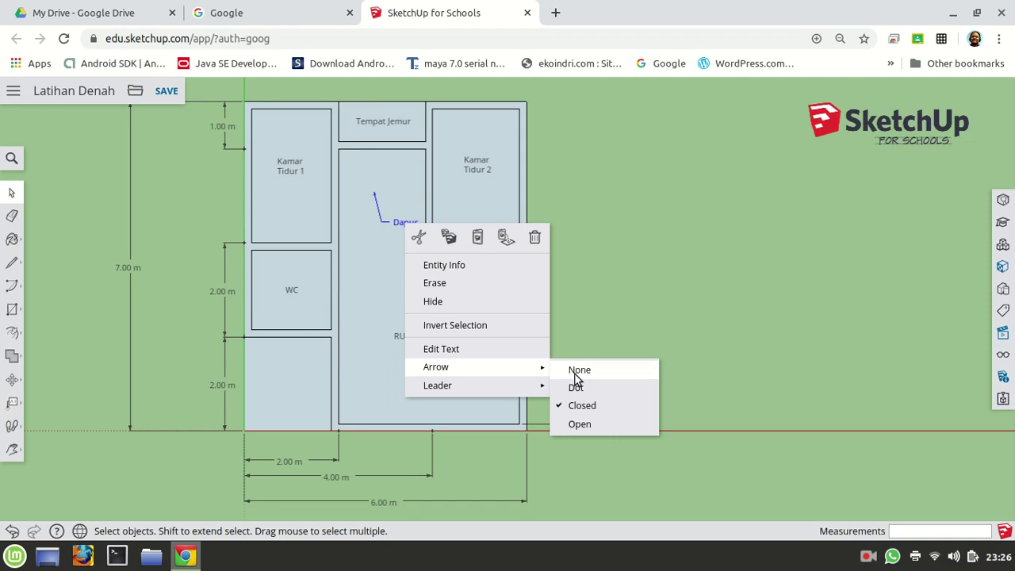
pyautogui.click(578, 370)
pyautogui.rightClick(413, 229)
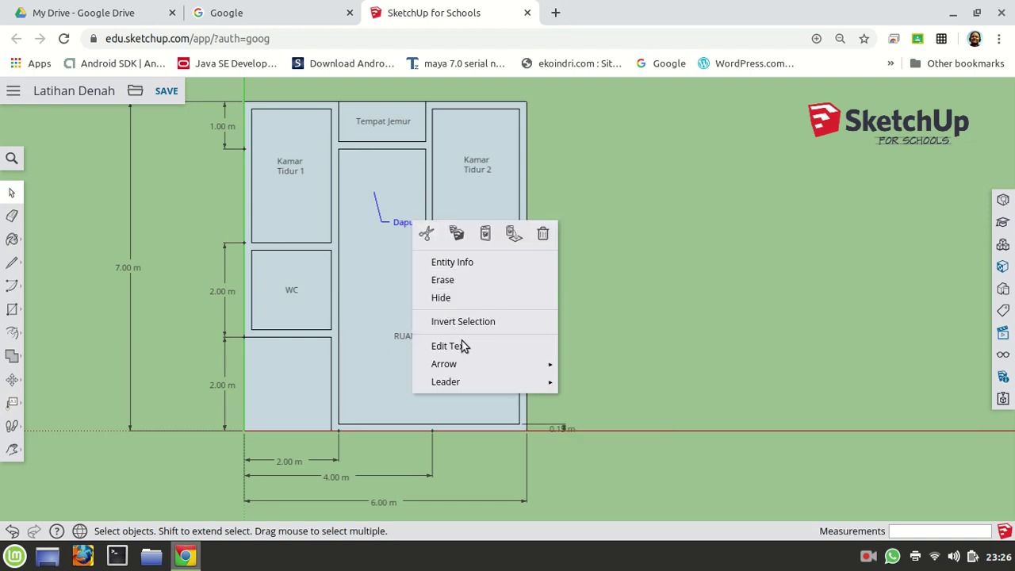
pyautogui.moveTo(482, 382)
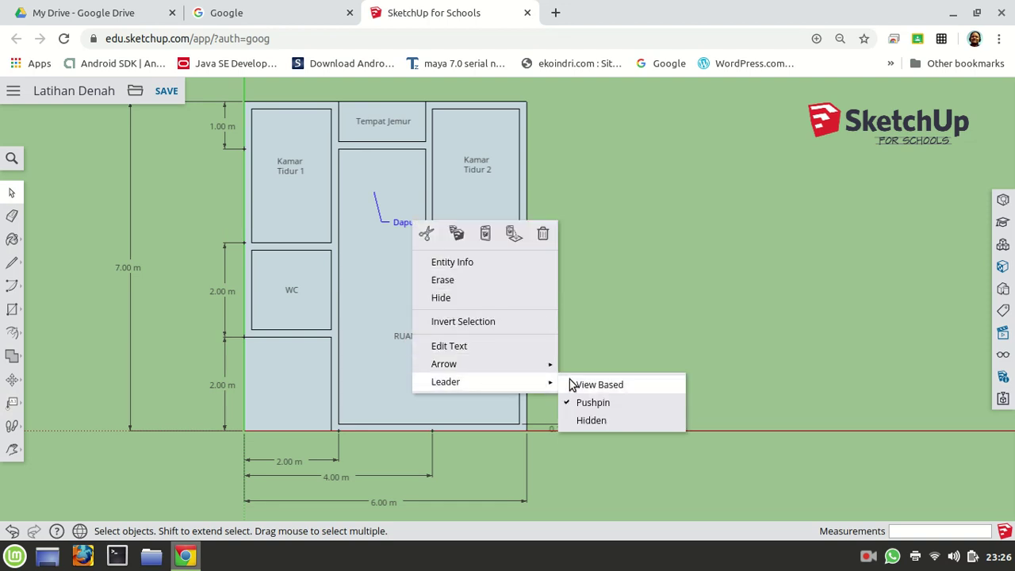
pyautogui.click(591, 421)
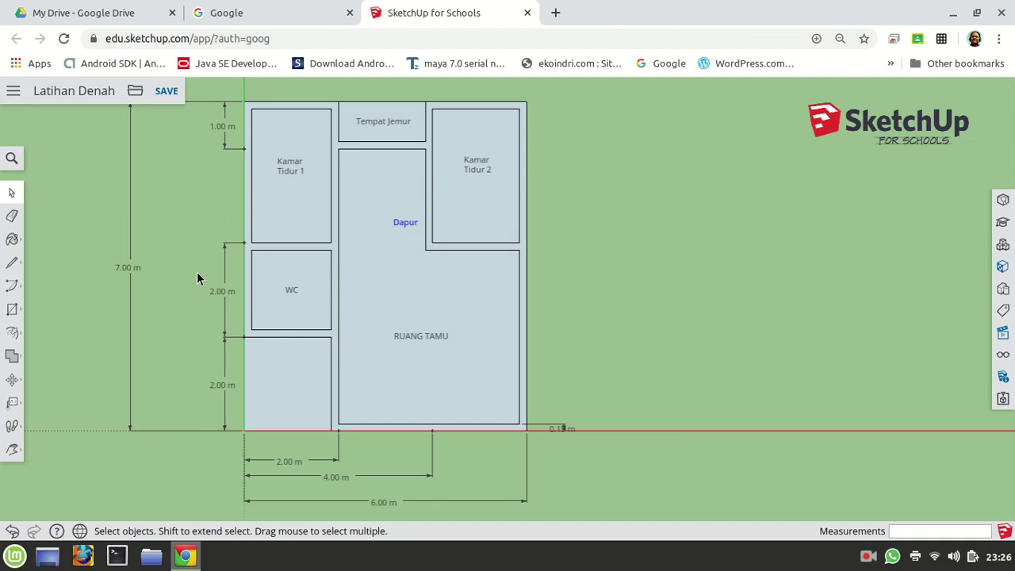
# Move the "Dapur" label about 0.81 m to the middle of the narrow area between the bedrooms and save the model
pyautogui.click(12, 379)
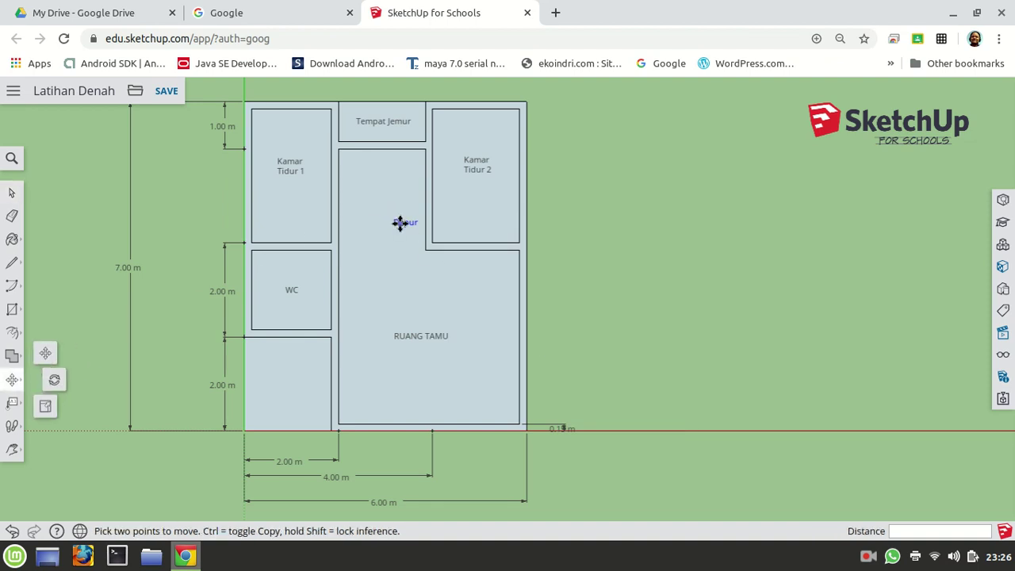
pyautogui.click(401, 222)
pyautogui.click(383, 189)
pyautogui.click(166, 90)
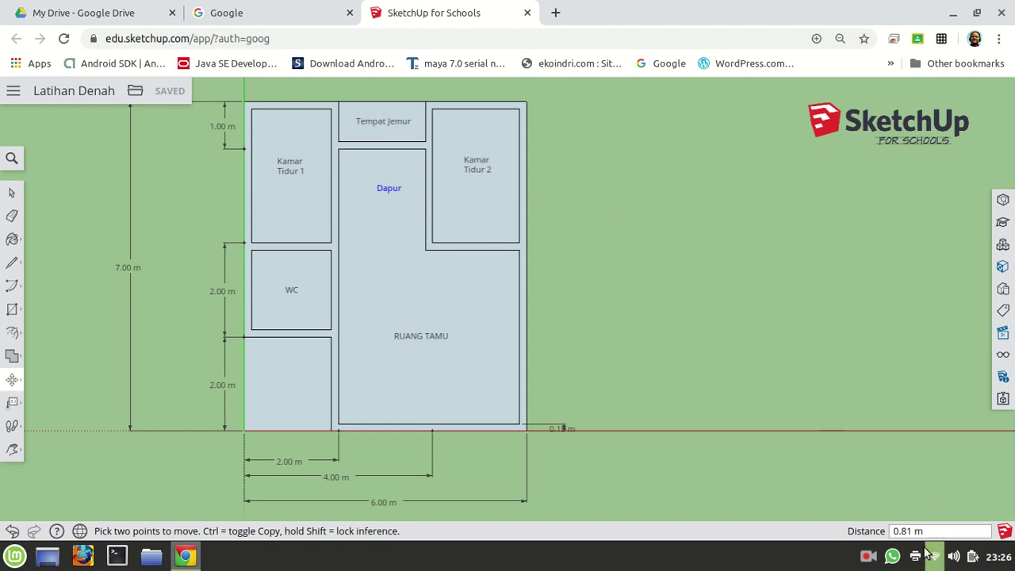
pyautogui.click(872, 557)
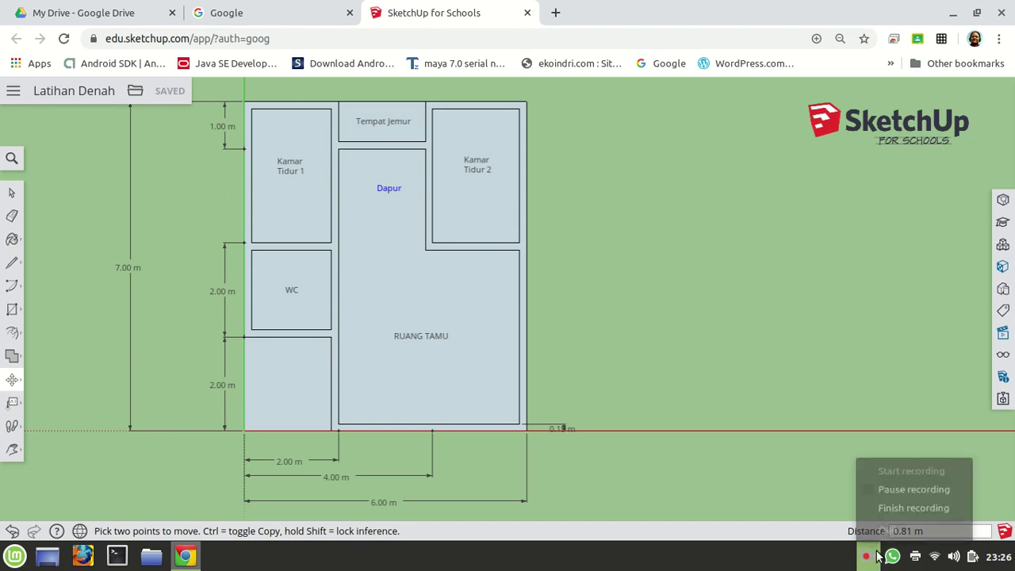
pyautogui.click(870, 486)
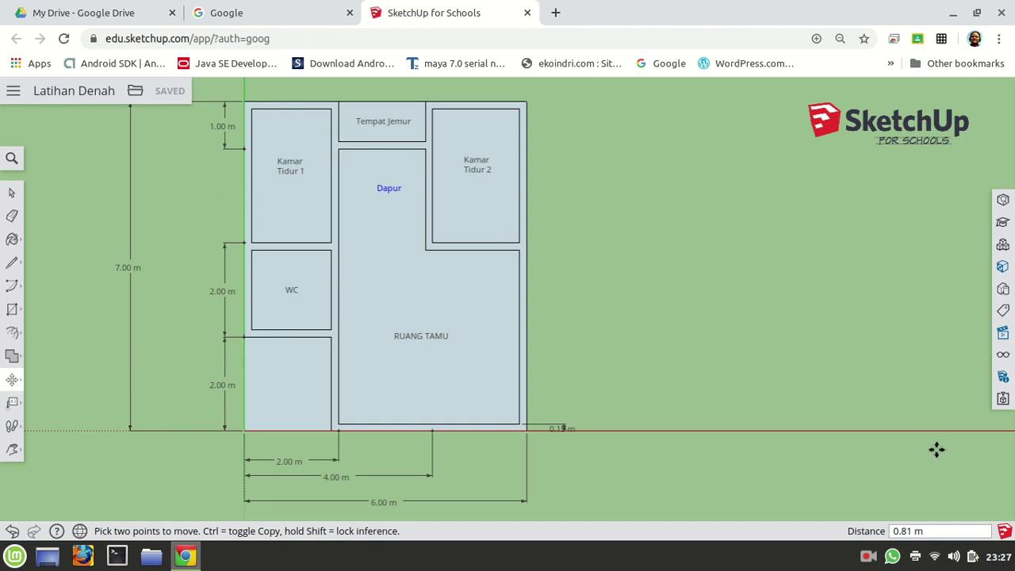
# Enable length snapping in the model's length units and disable it again
pyautogui.click(1003, 376)
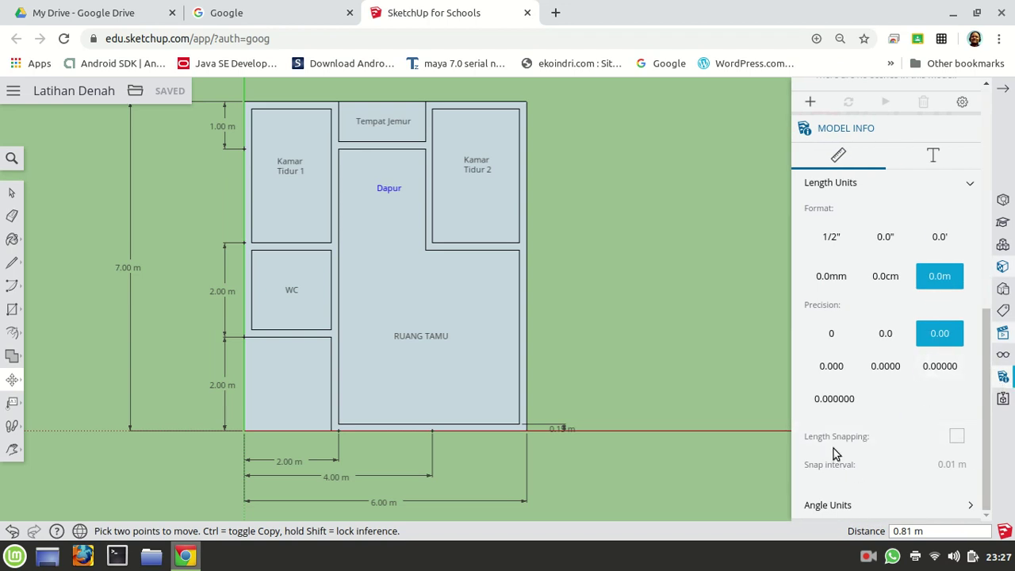
pyautogui.click(957, 438)
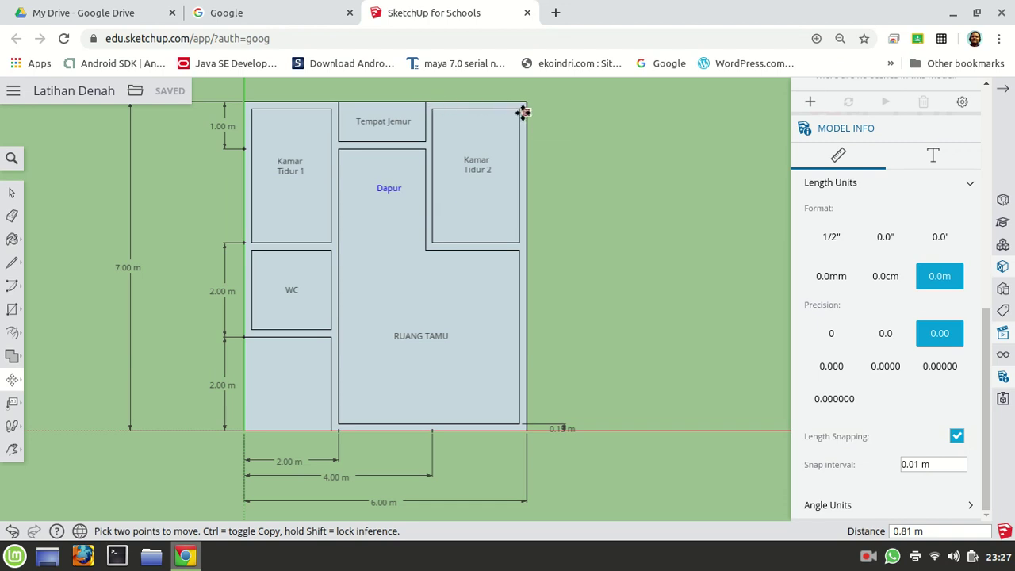
pyautogui.click(956, 437)
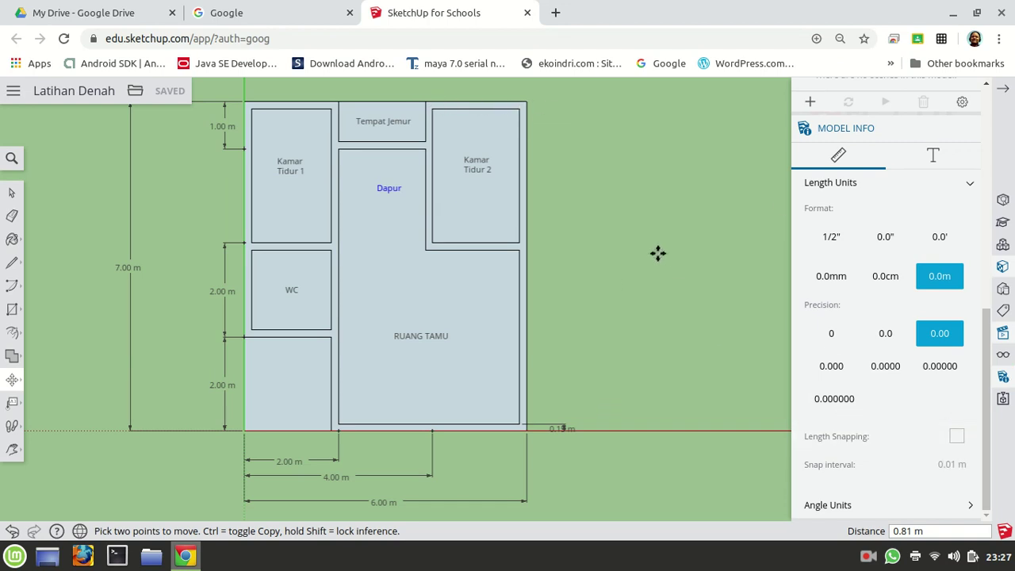
pyautogui.click(1003, 88)
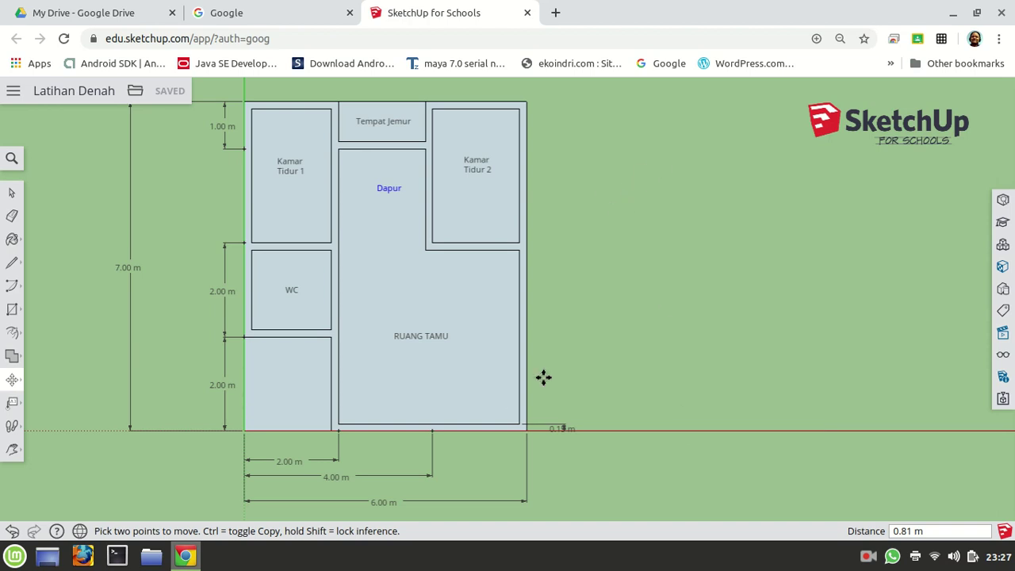
# Draw a 1 by 0.05 m rectangle inside RUANG TAMU, starting from the room's lower-left inner corner
pyautogui.scroll(3, 329, 450)
pyautogui.scroll(2, 329, 450)
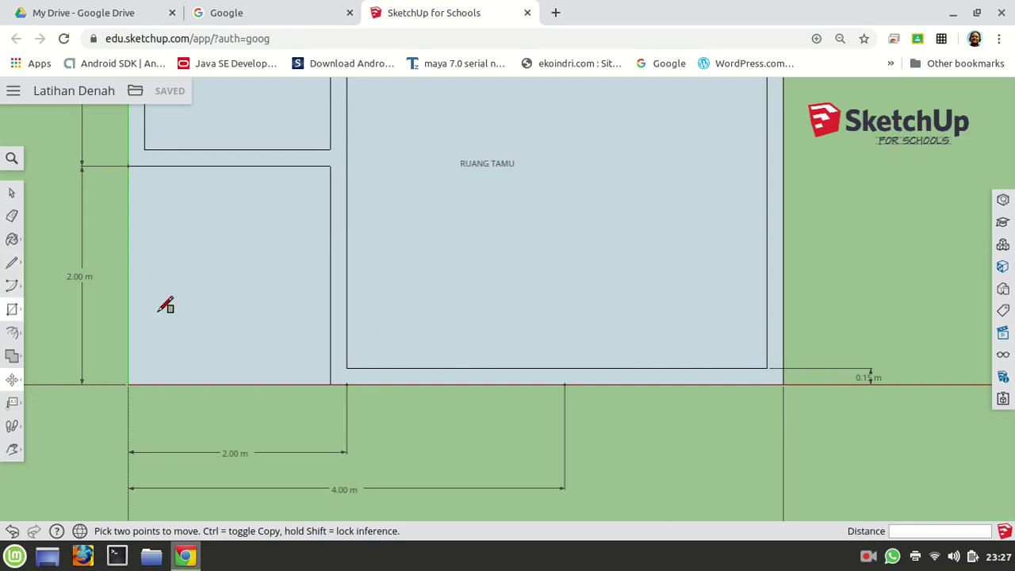
pyautogui.click(12, 310)
pyautogui.click(348, 366)
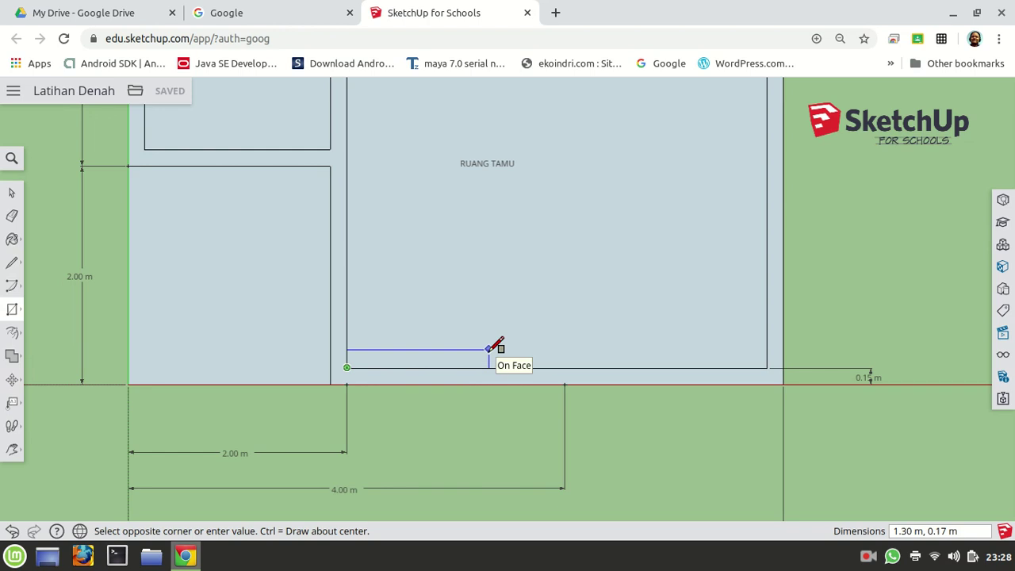
pyautogui.write('1')
pyautogui.press('Return')
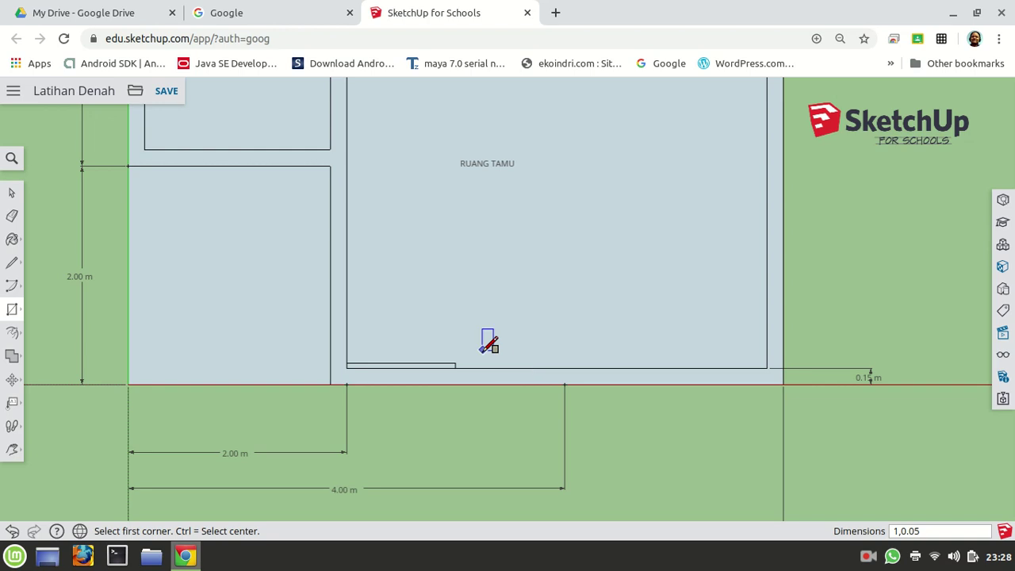
pyautogui.click(868, 555)
pyautogui.click(898, 484)
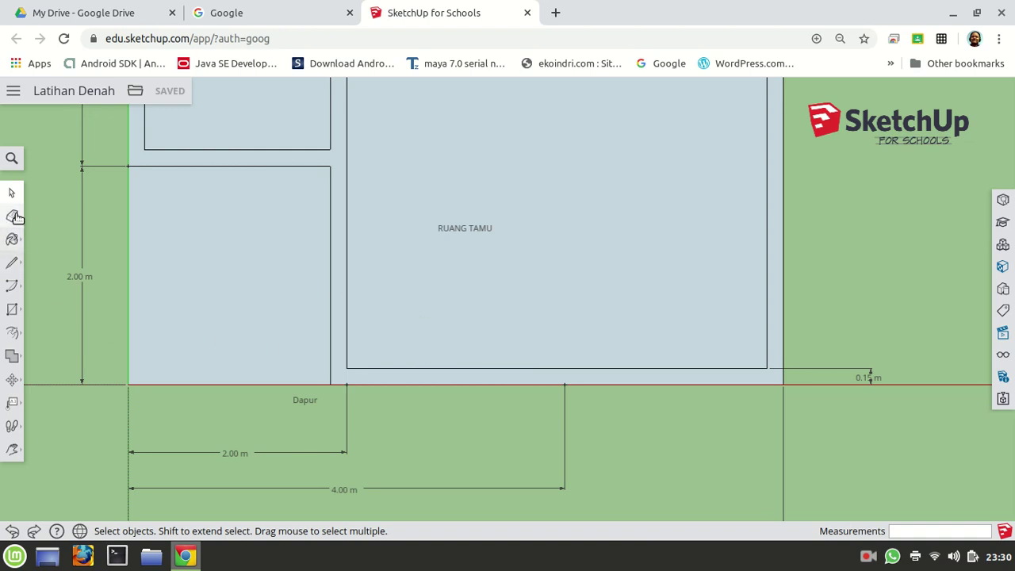
# Redraw the 1 by 0.05 m door-leaf rectangle from the lower-left inner corner of RUANG TAMU
pyautogui.click(13, 310)
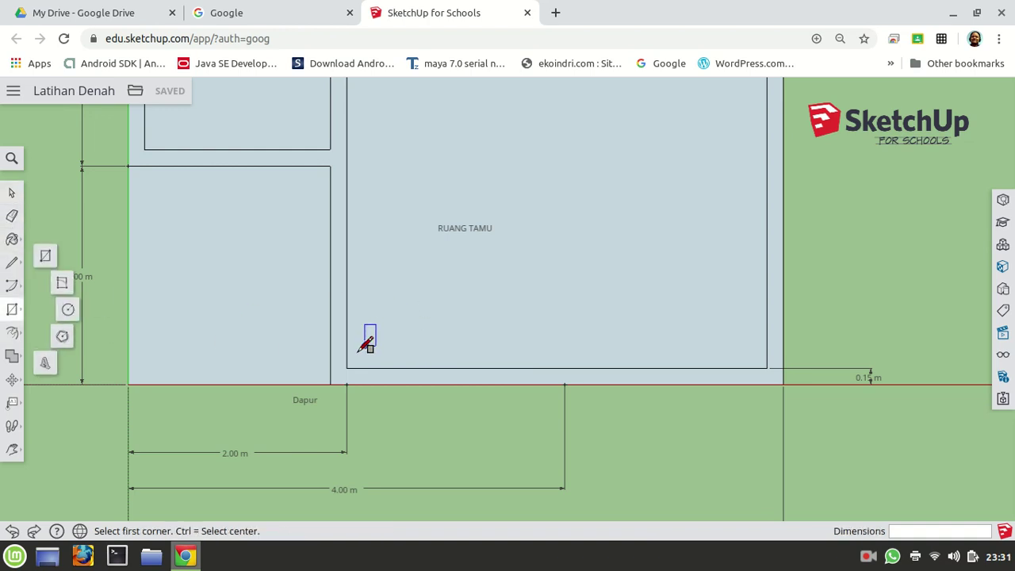
pyautogui.click(347, 367)
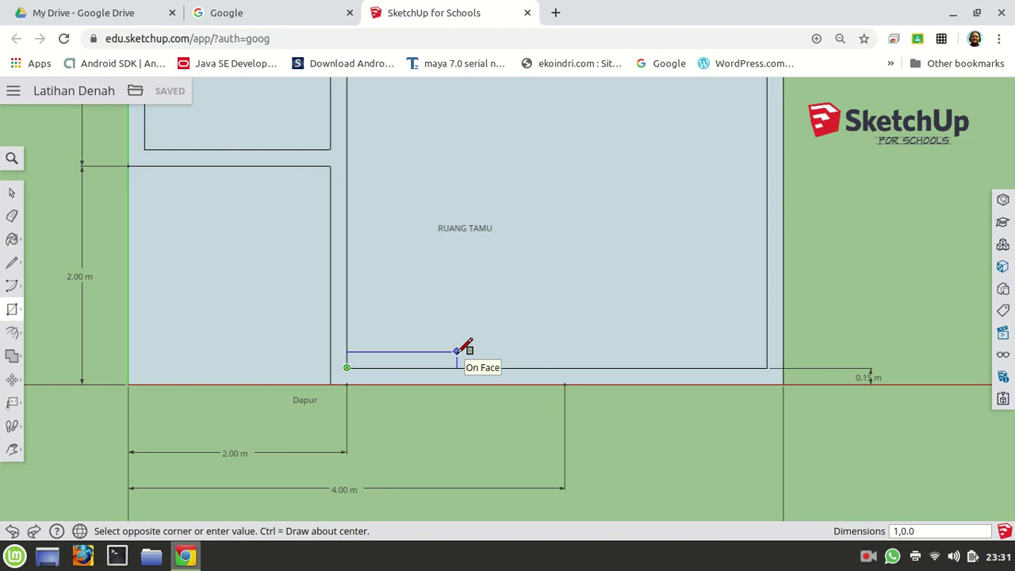
pyautogui.press('Return')
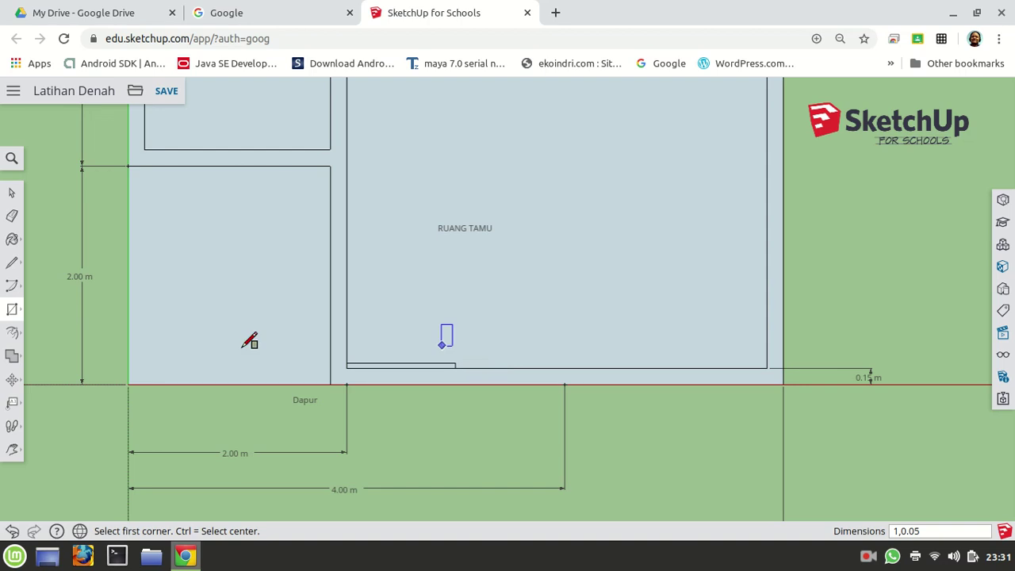
# Draw the door-swing arc of about 87.1 degrees, centred on RUANG TAMU's lower-left inner corner, from the leaf's free upper corner to the left wall
pyautogui.click(15, 285)
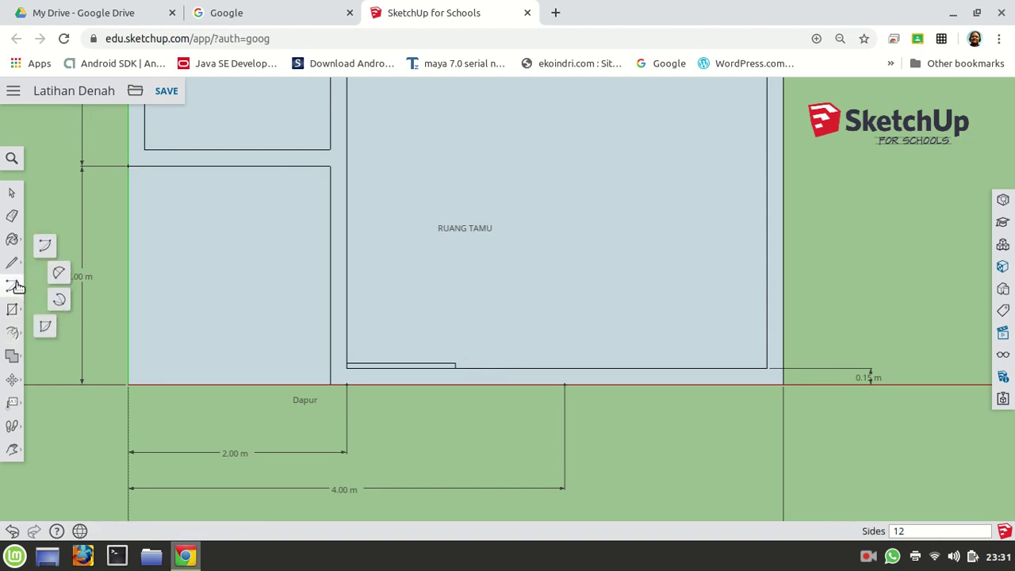
pyautogui.click(46, 248)
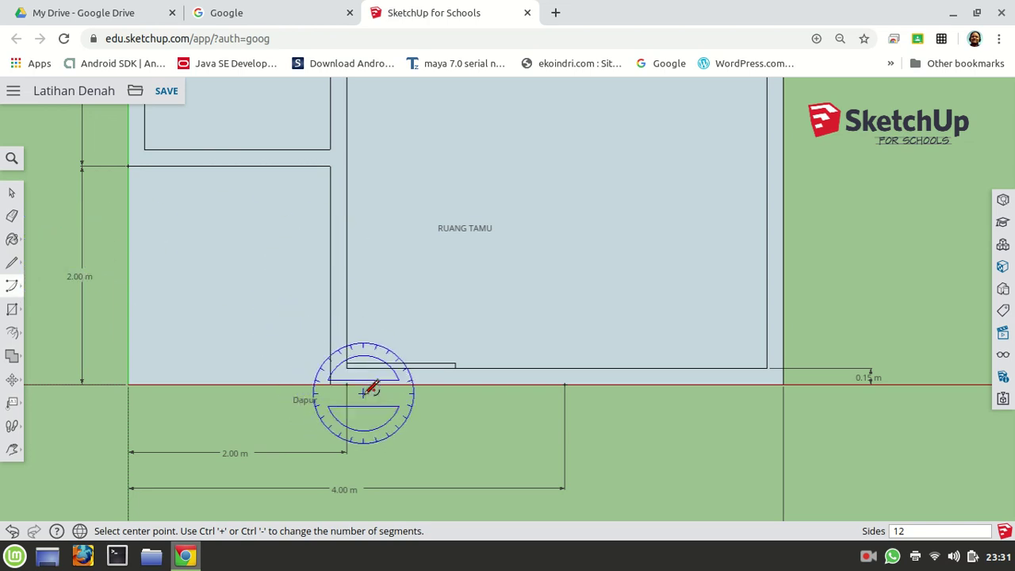
pyautogui.scroll(3, 349, 366)
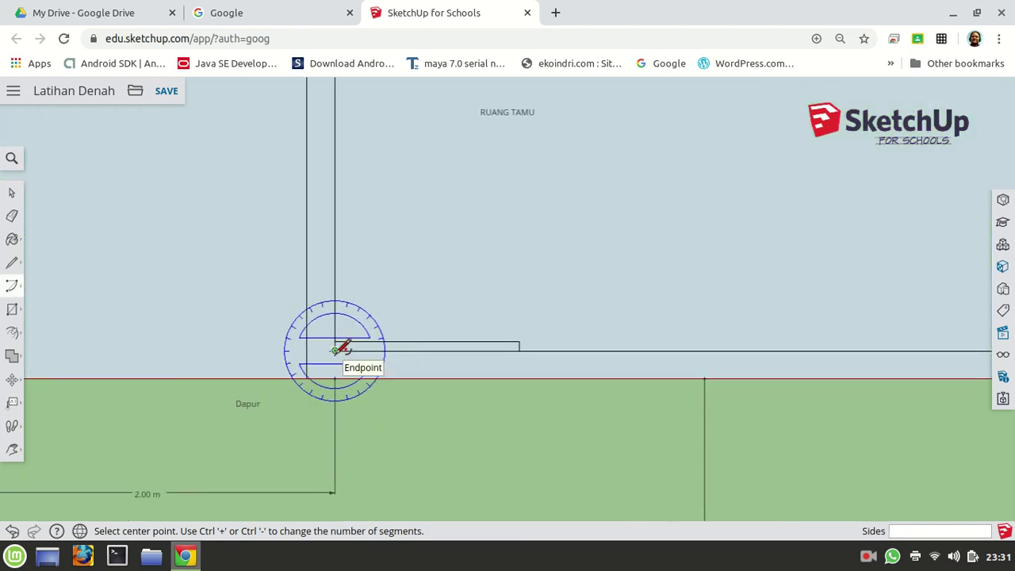
pyautogui.click(335, 349)
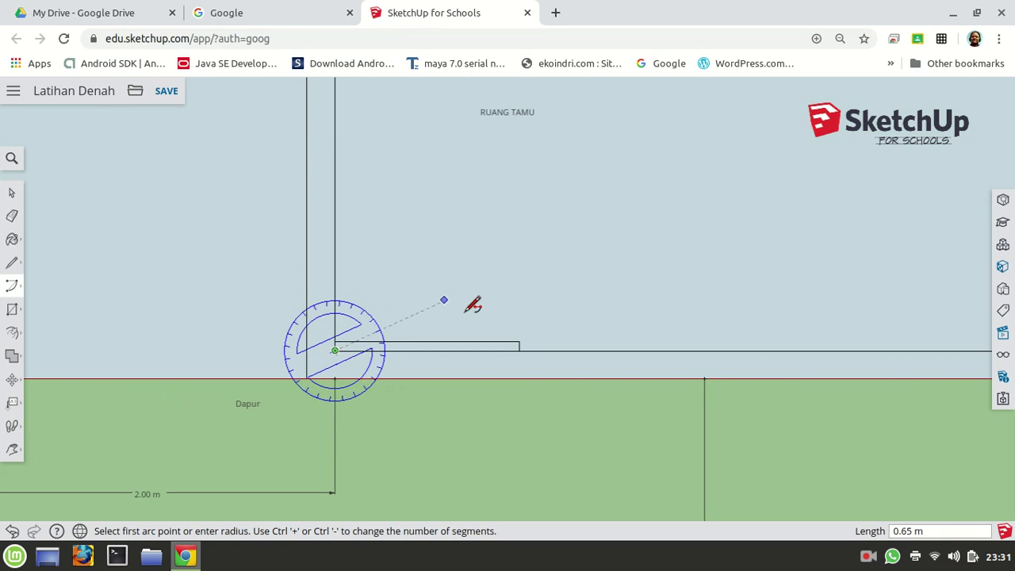
pyautogui.click(519, 341)
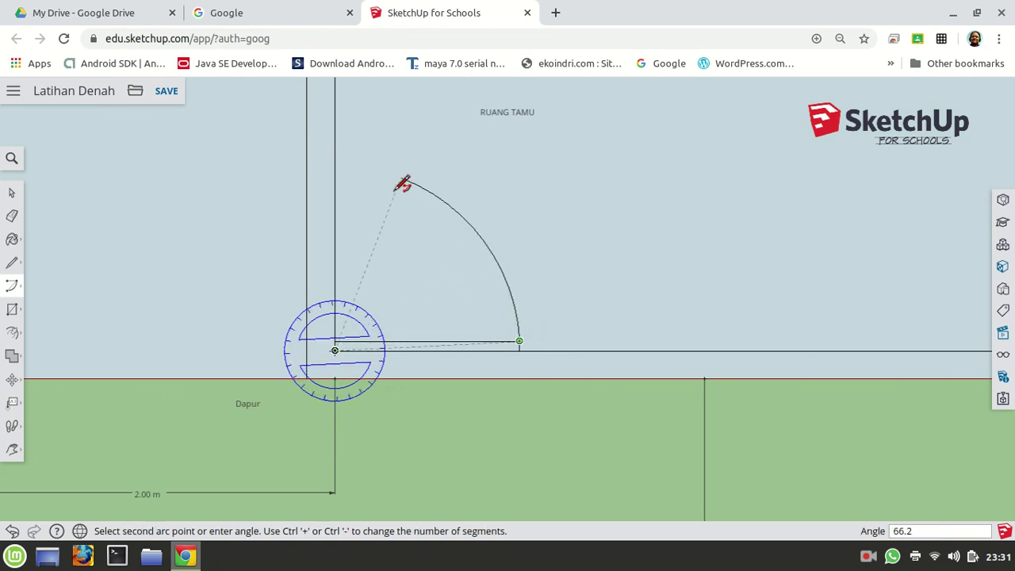
pyautogui.click(335, 165)
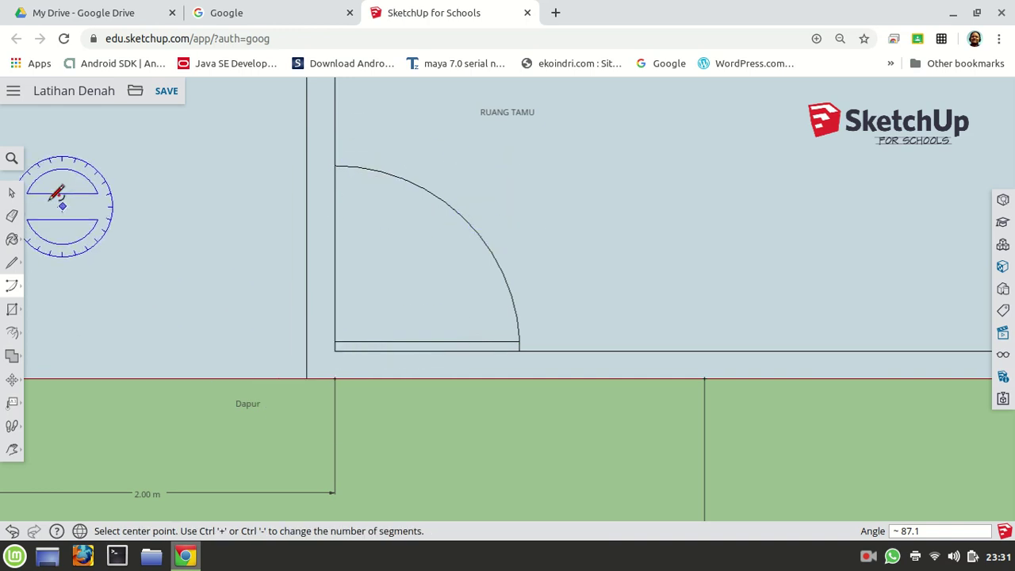
pyautogui.click(11, 194)
# Try to draw a rectangle with dimensions -1, 0.05 from the WC's lower-right inner corner, and undo it
pyautogui.scroll(-4, 423, 255)
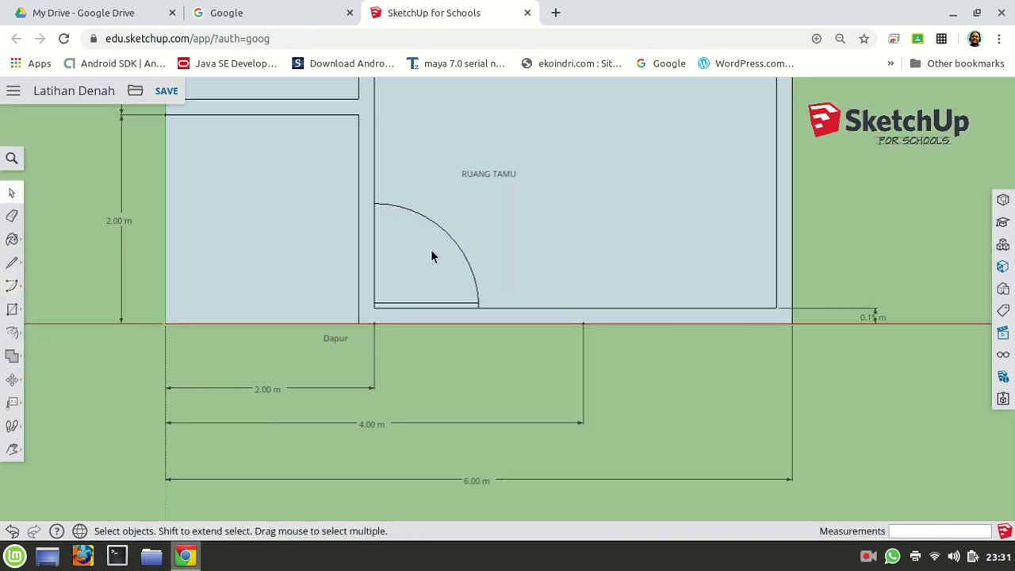
pyautogui.click(14, 452)
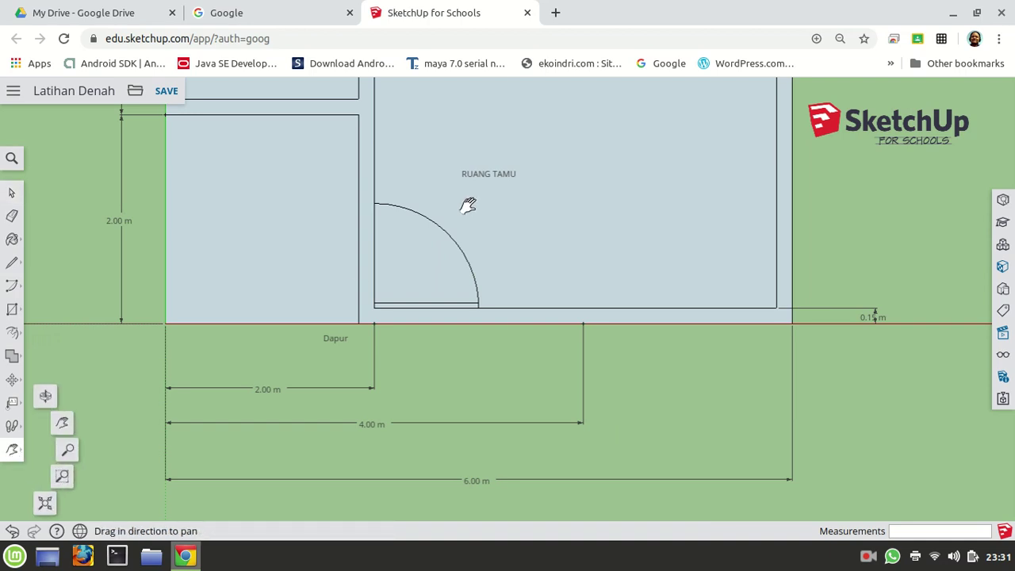
pyautogui.moveTo(468, 203); pyautogui.dragTo(473, 367)
pyautogui.moveTo(492, 232); pyautogui.dragTo(433, 192)
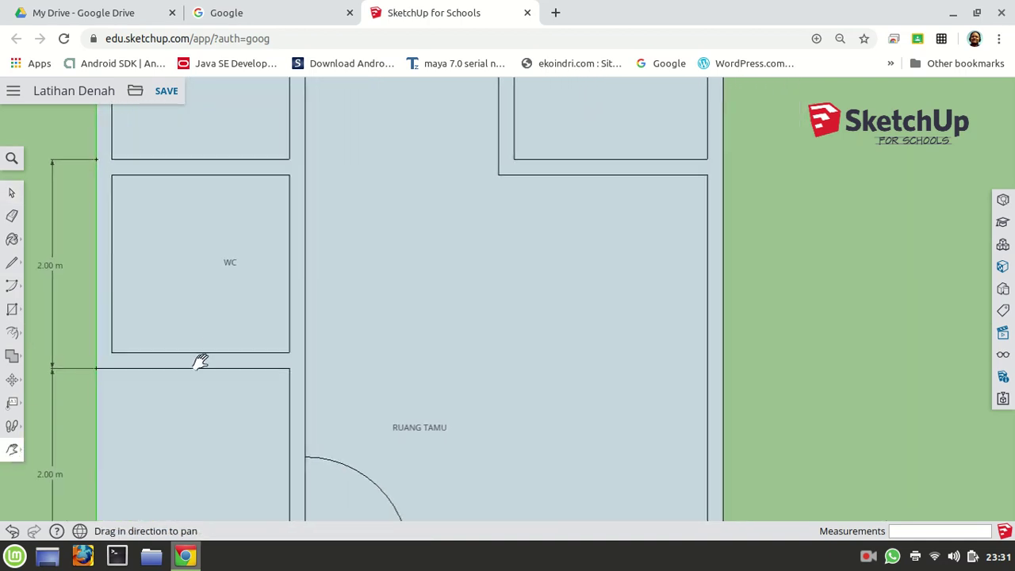
pyautogui.click(10, 314)
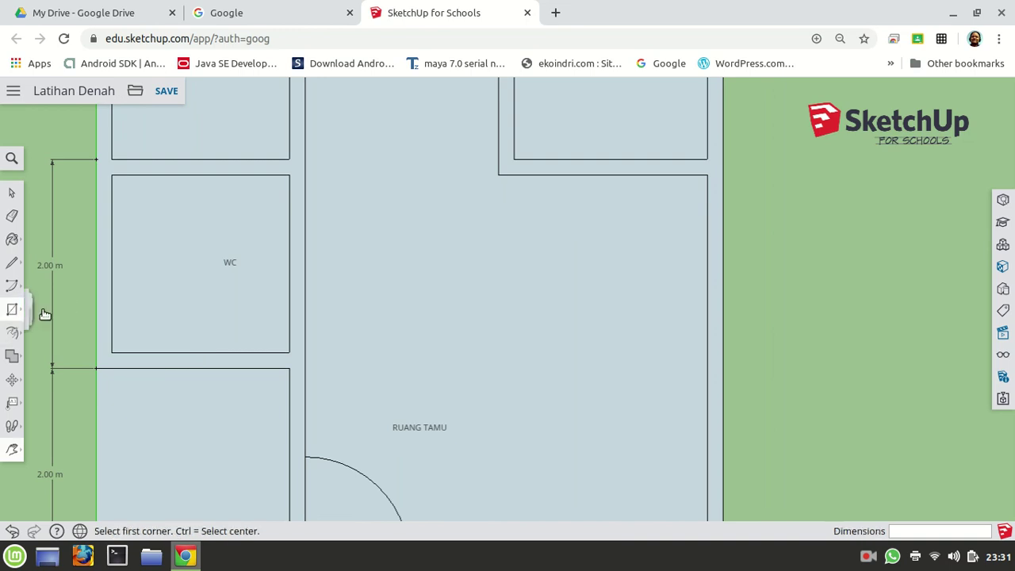
pyautogui.click(48, 260)
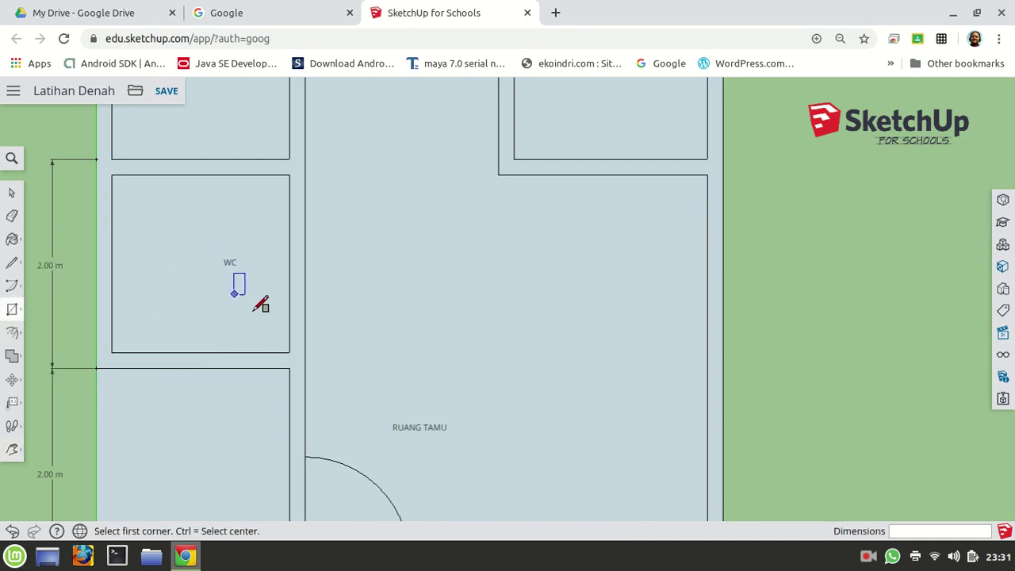
pyautogui.click(289, 351)
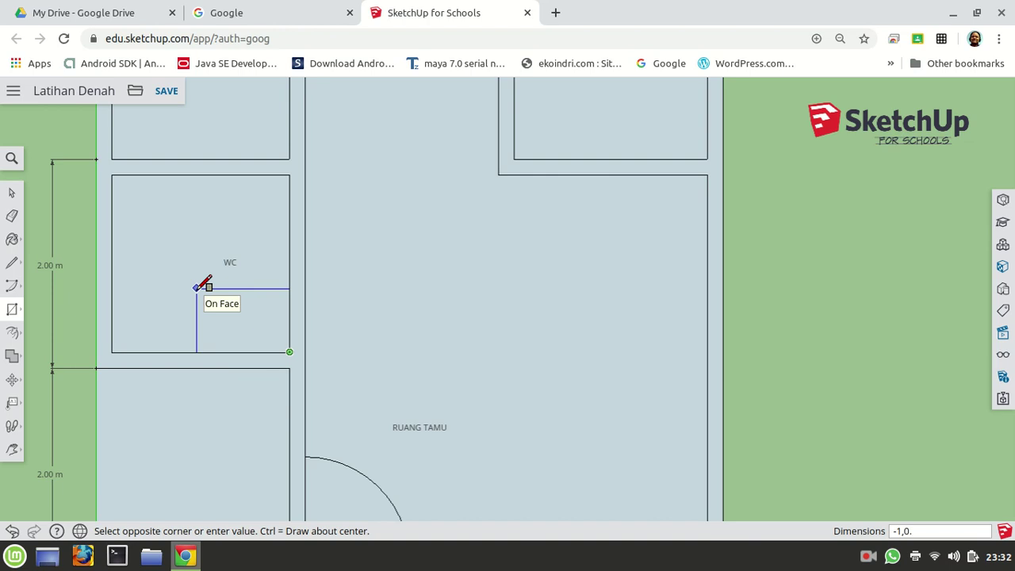
pyautogui.press('Return')
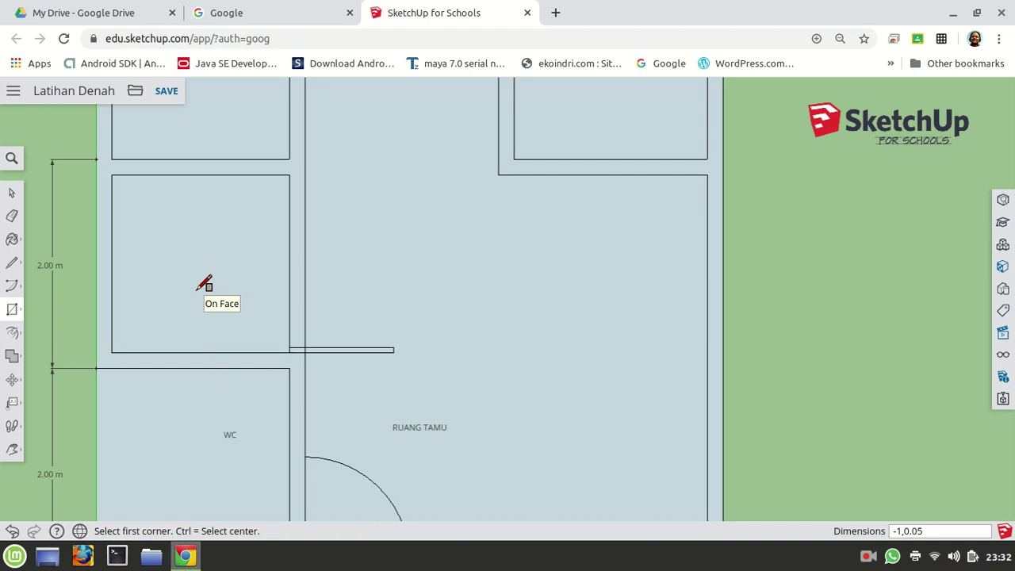
pyautogui.hotkey('ctrl', 'z')
pyautogui.hotkey('ctrl', 'z')
# Try to draw a centre-based rectangle of about 1.32 by 0.90 m on the WC's lower-right inner corner, and undo it
pyautogui.press('ctrl')
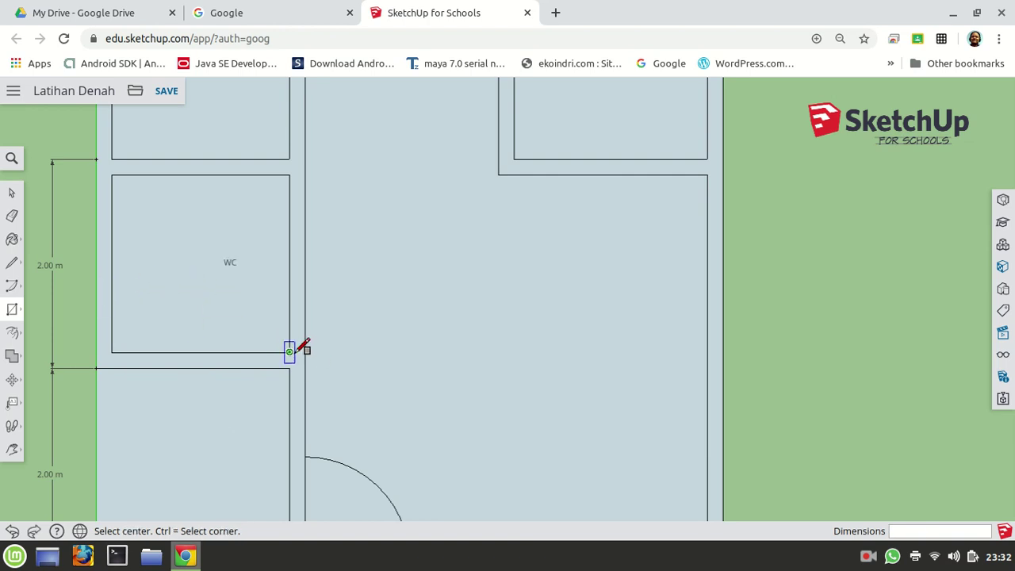
pyautogui.click(290, 351)
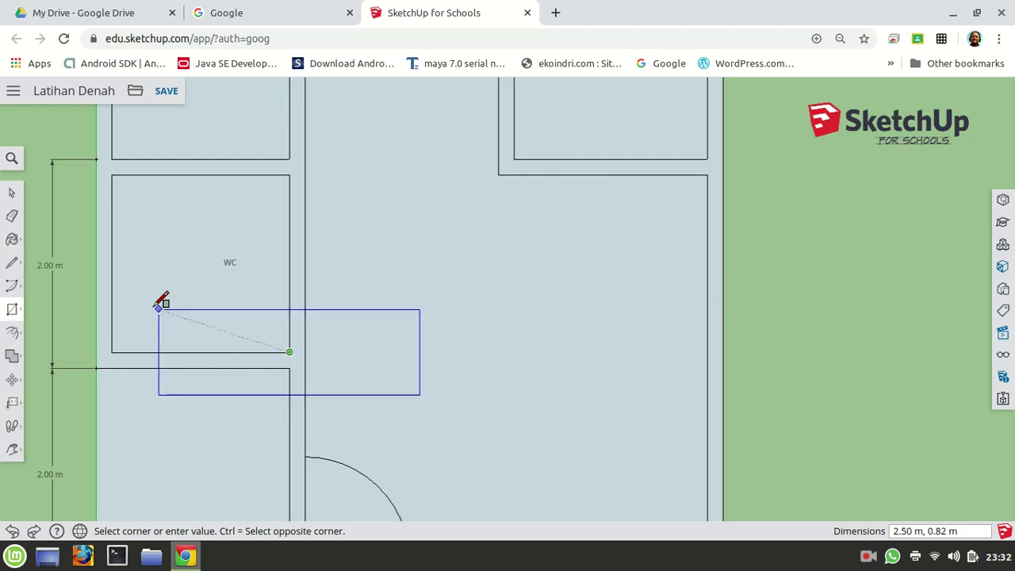
pyautogui.press('Escape')
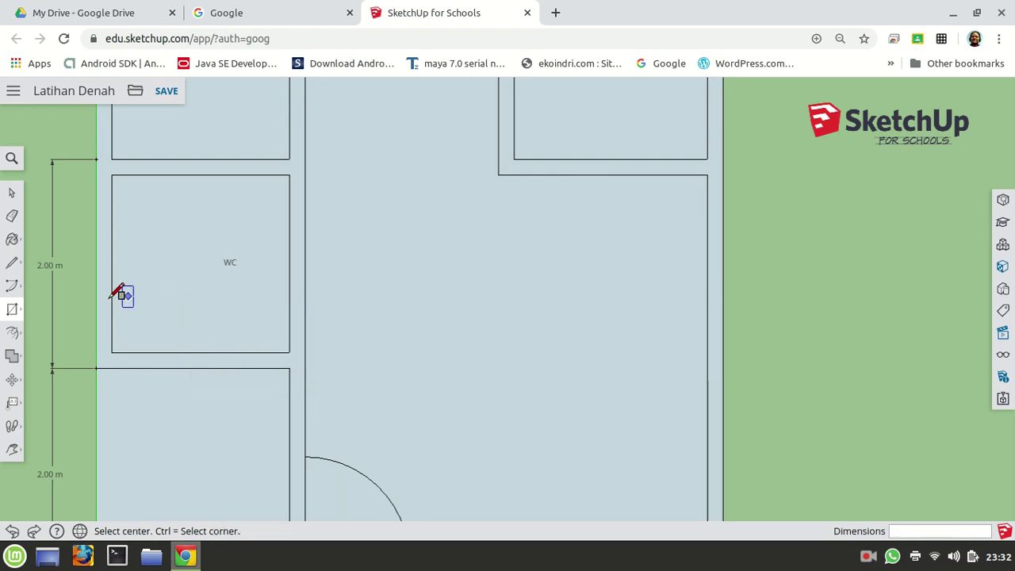
pyautogui.click(14, 309)
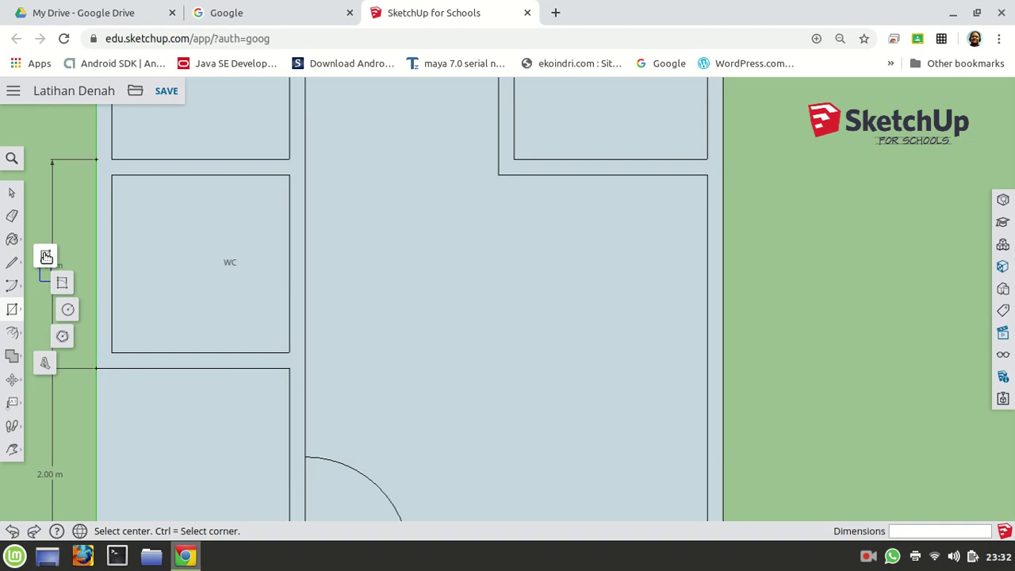
pyautogui.click(44, 255)
pyautogui.click(290, 351)
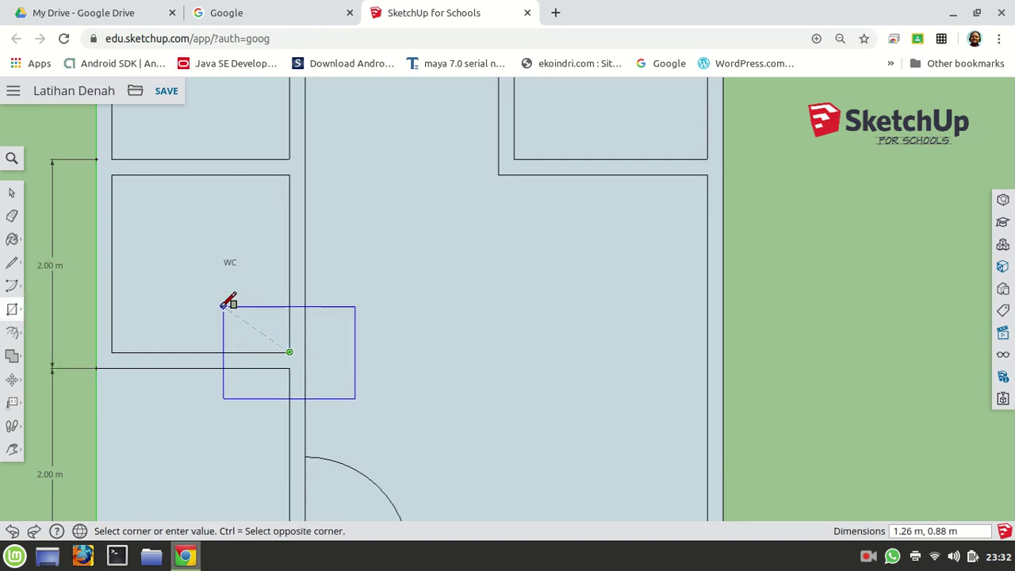
pyautogui.click(220, 304)
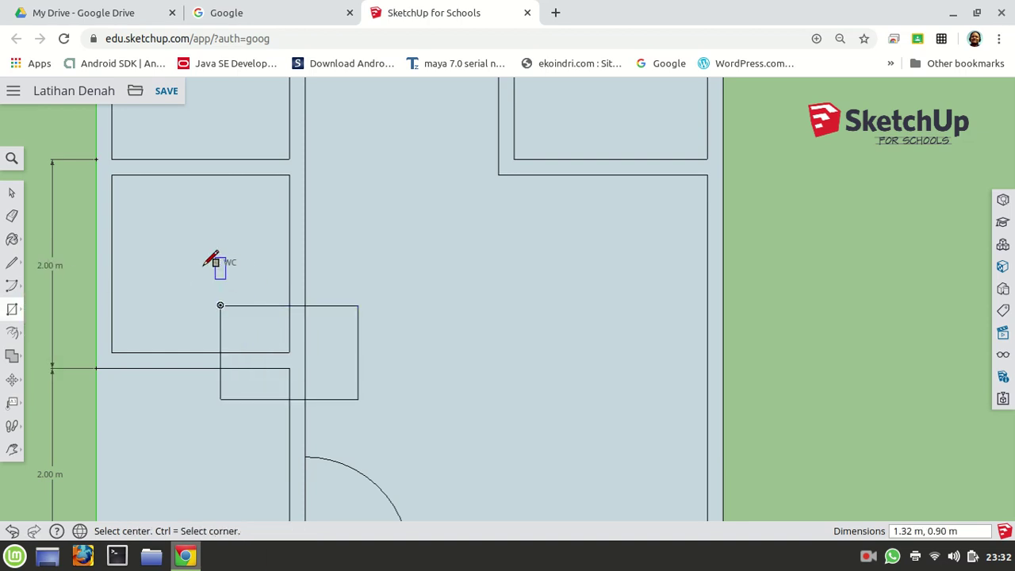
pyautogui.hotkey('ctrl', 'z')
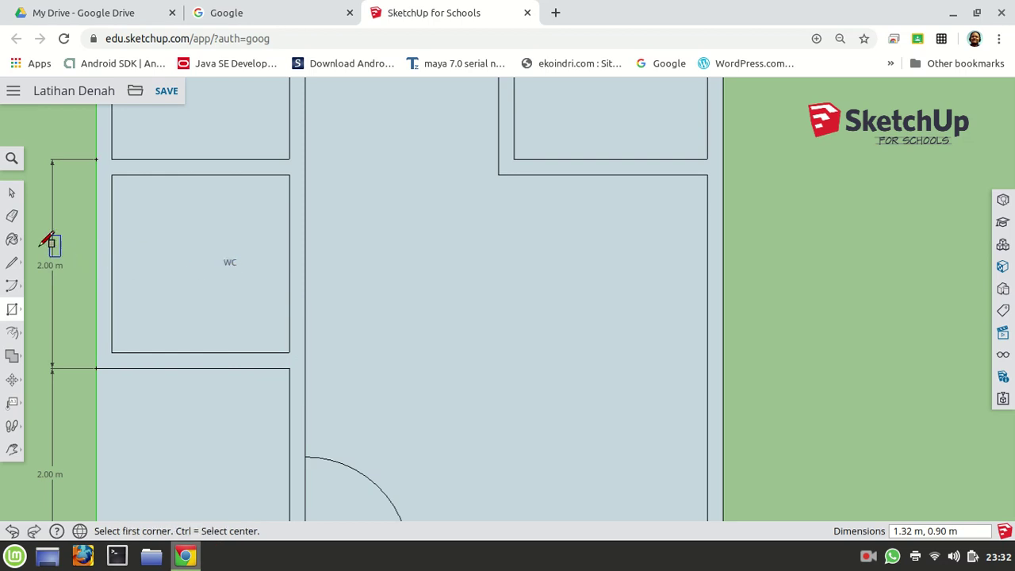
# Draw a trial rectangle of about 1.23 by 0.48 m inside the WC from its lower-right inner corner, and undo it
pyautogui.click(289, 351)
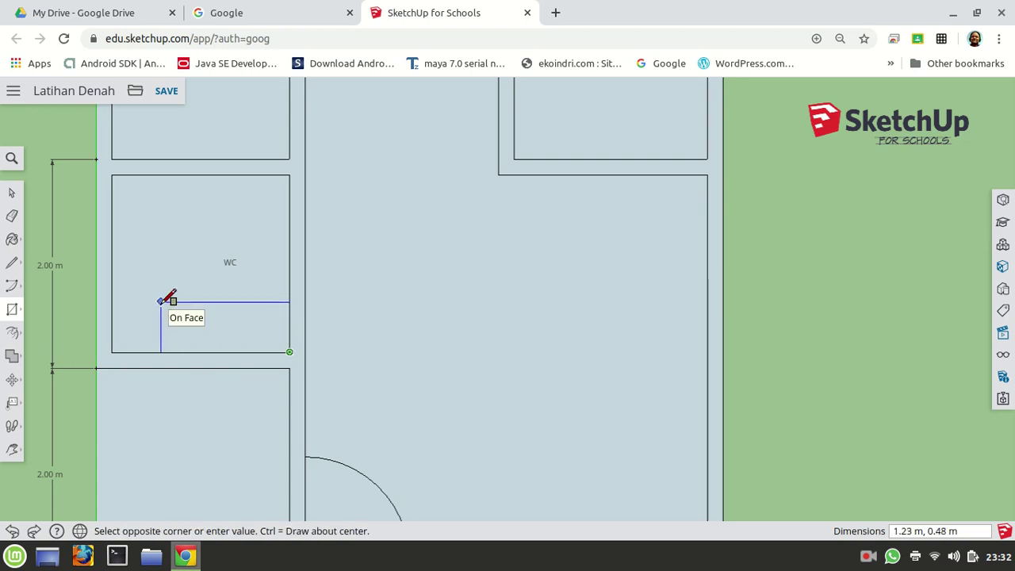
pyautogui.click(160, 301)
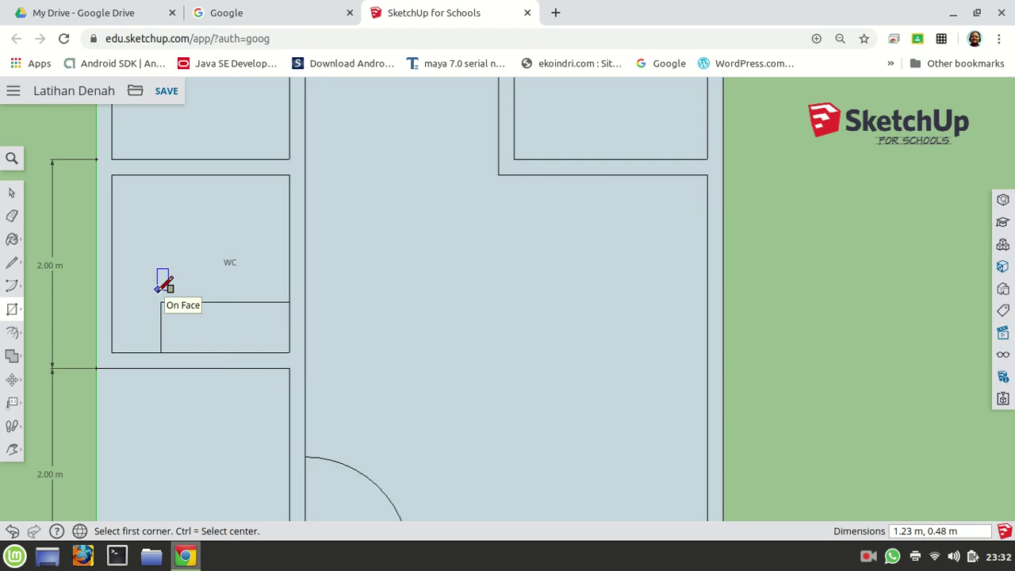
pyautogui.hotkey('ctrl', 'z')
pyautogui.press('ctrl')
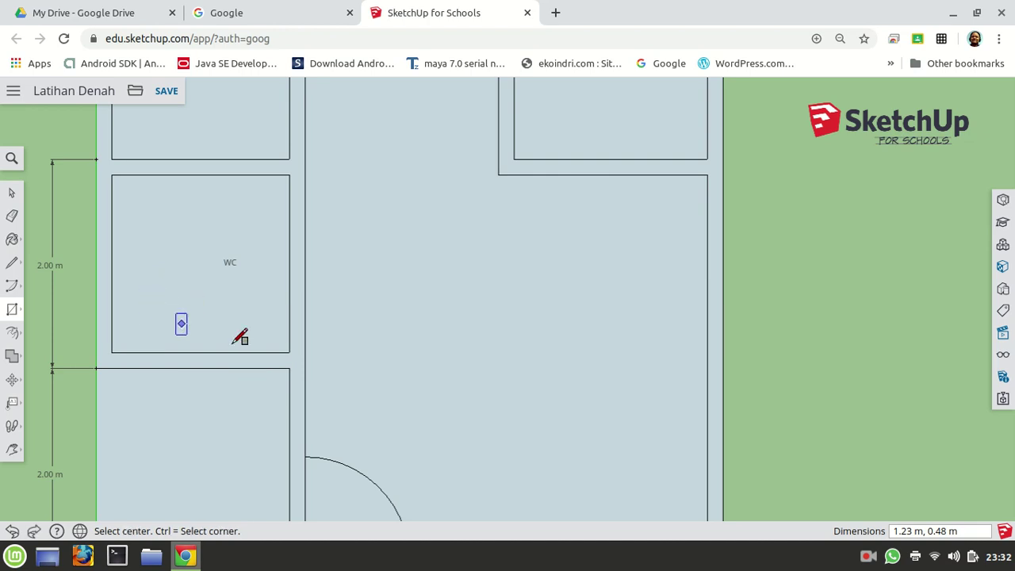
pyautogui.click(289, 351)
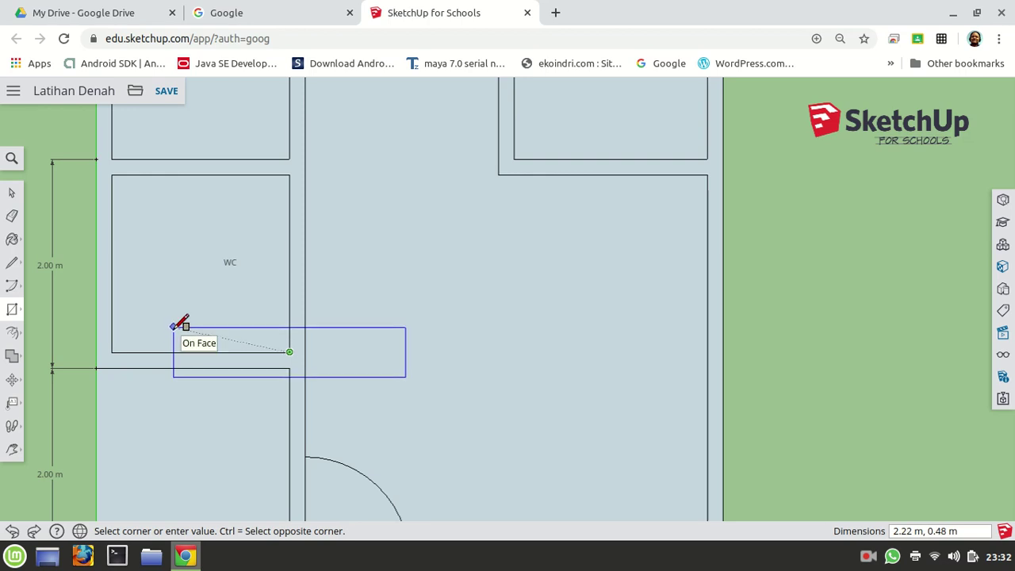
pyautogui.press('Escape')
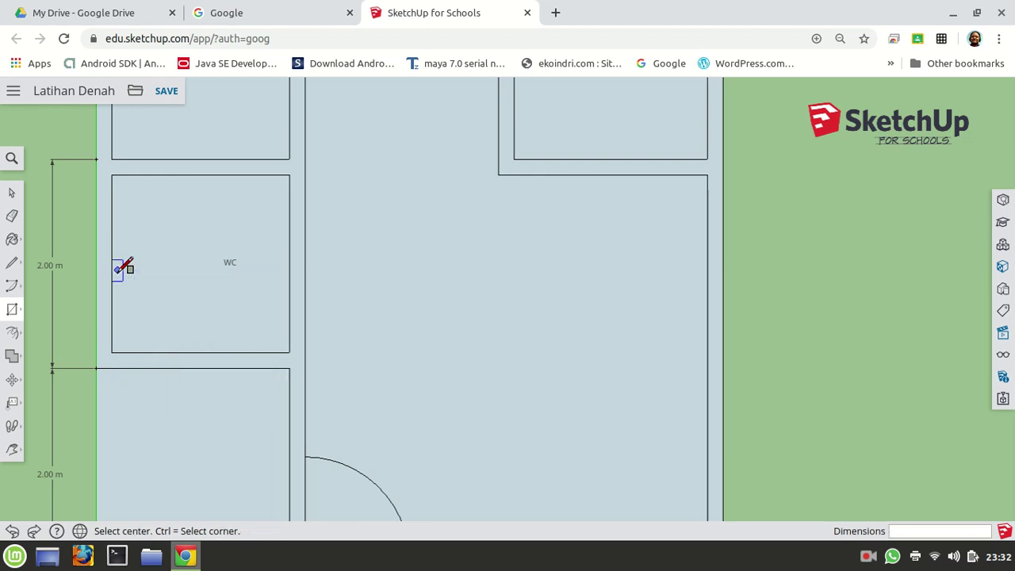
# Draw the WC's 1 by 0.05 m door-leaf rectangle from the lower-right inner corner, extending into the room along the lower wall
pyautogui.click(15, 312)
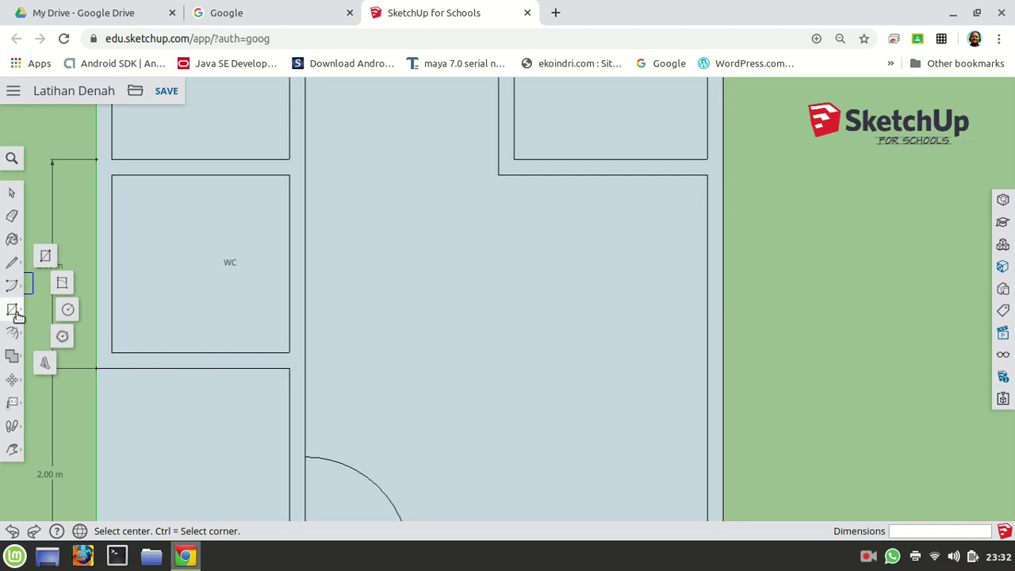
pyautogui.click(45, 256)
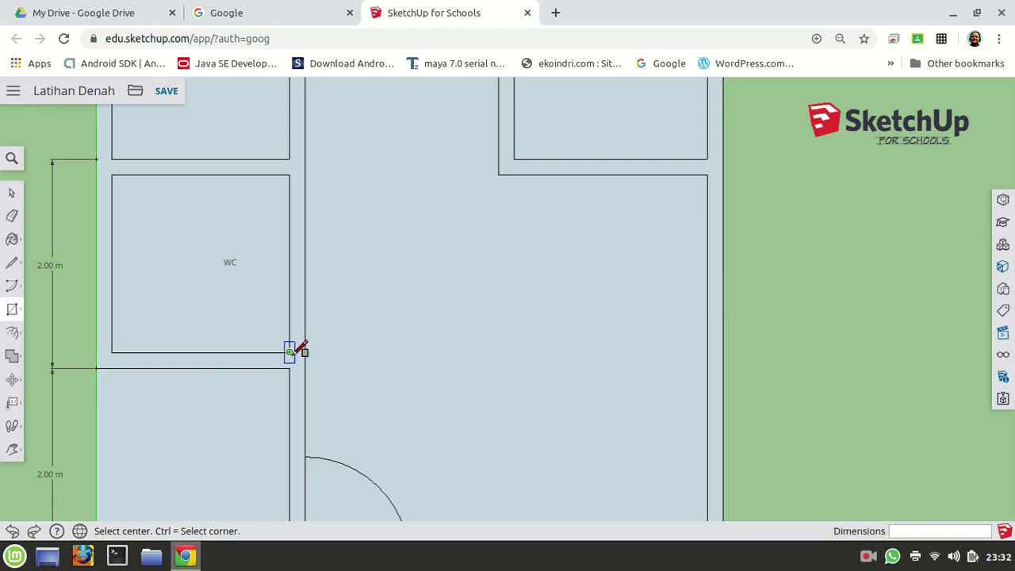
pyautogui.press('ctrl')
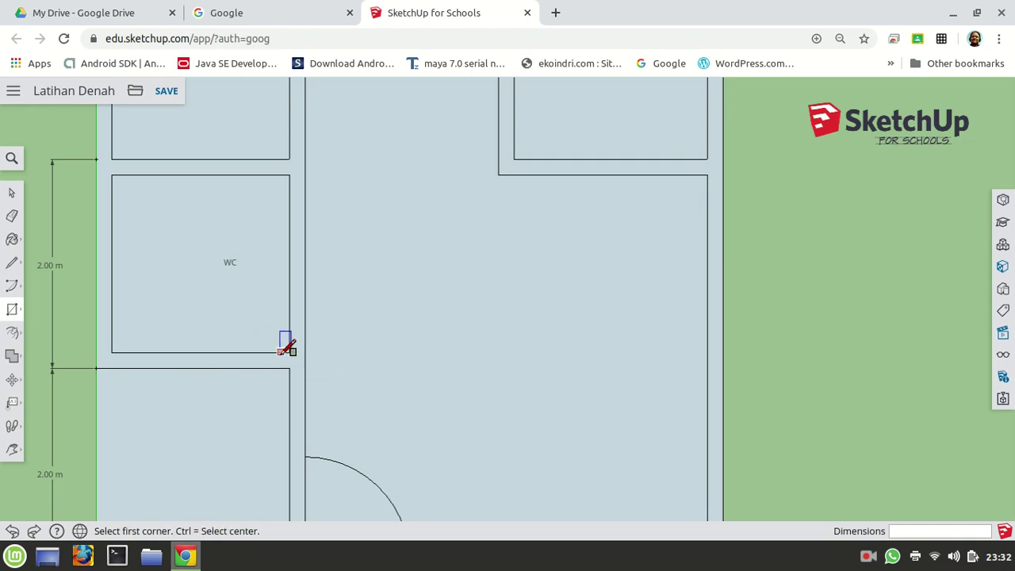
pyautogui.click(290, 351)
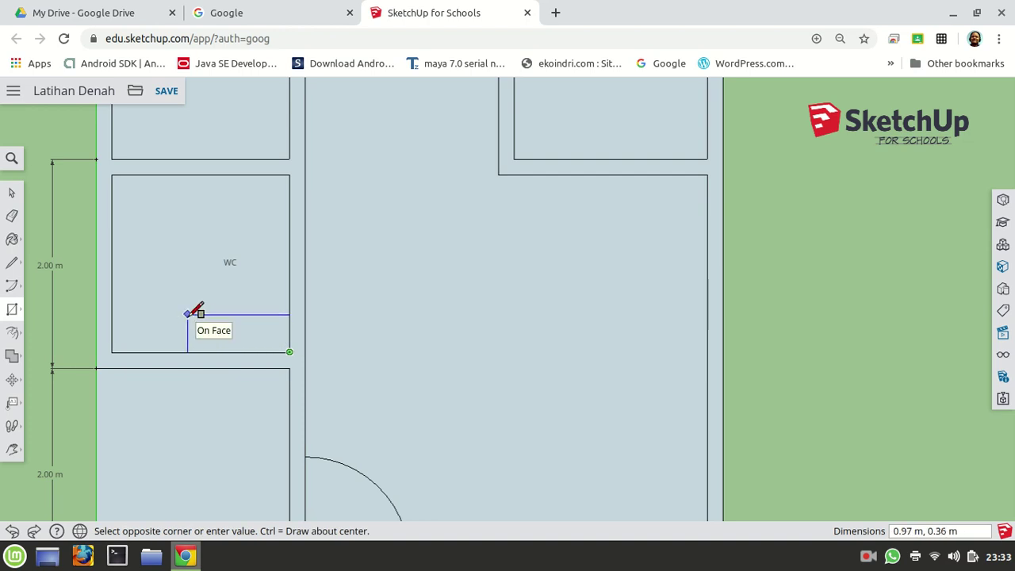
pyautogui.write('1,0.05')
pyautogui.press('Return')
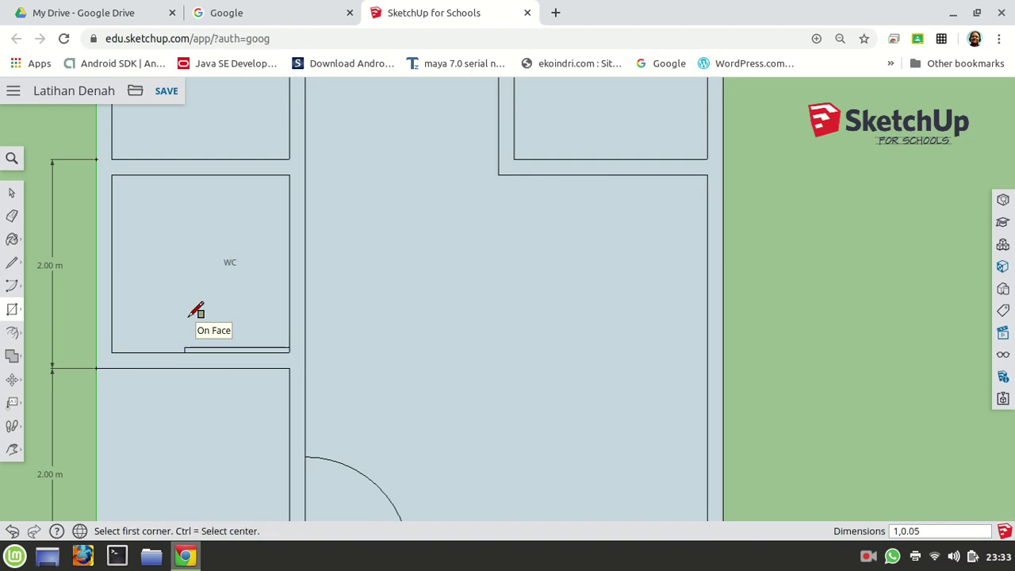
# Draw the WC's door-swing arc of about 87.1 degrees, centred on the lower-right inner corner, from the leaf's free upper corner to the right wall
pyautogui.click(15, 283)
pyautogui.click(45, 246)
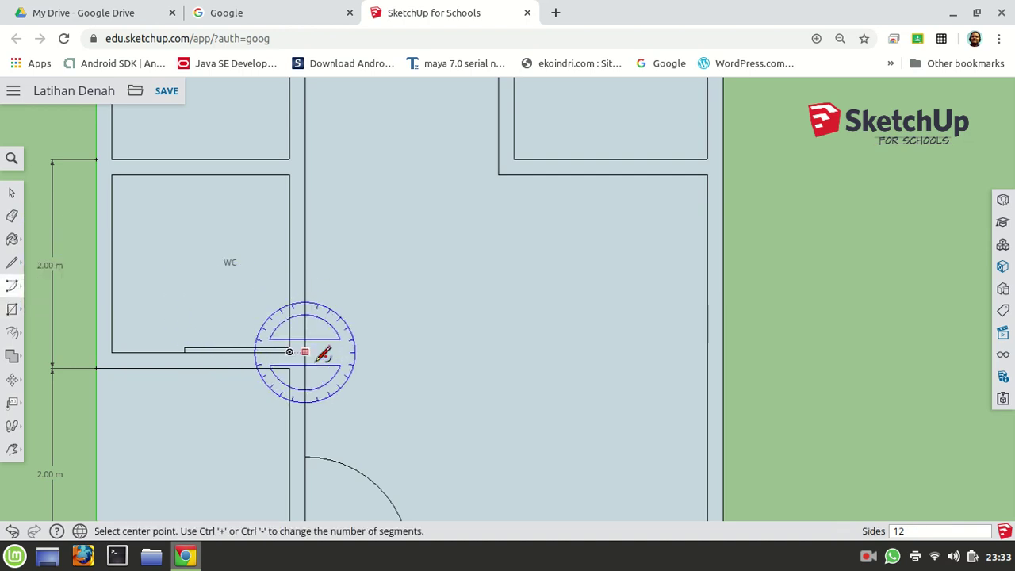
pyautogui.scroll(2, 280, 347)
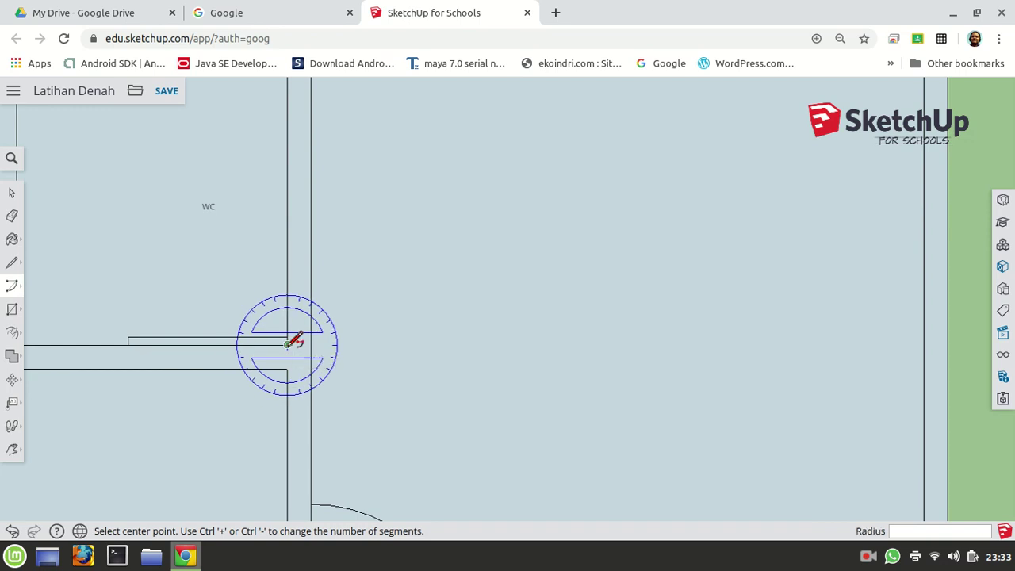
pyautogui.click(287, 344)
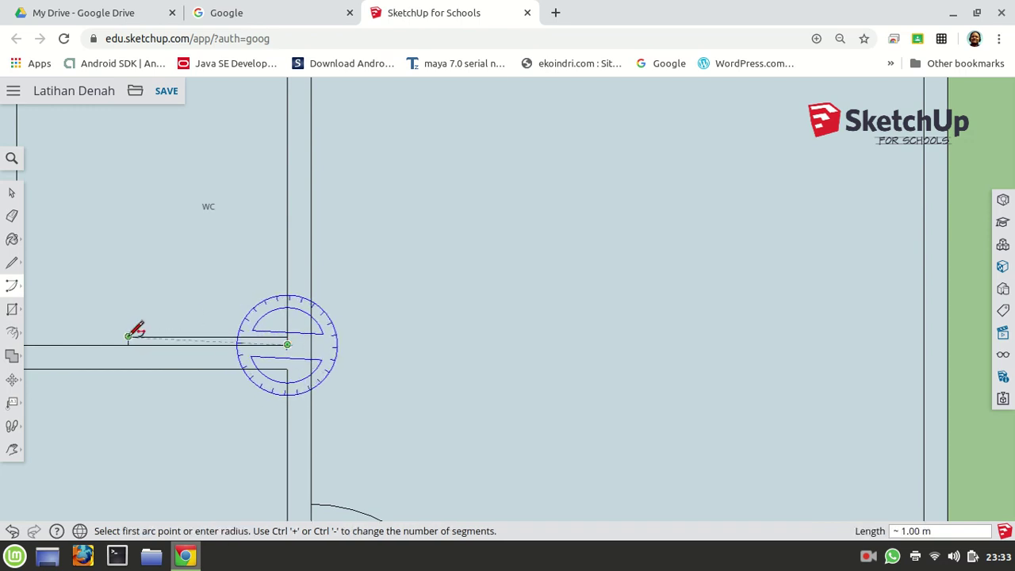
pyautogui.click(288, 184)
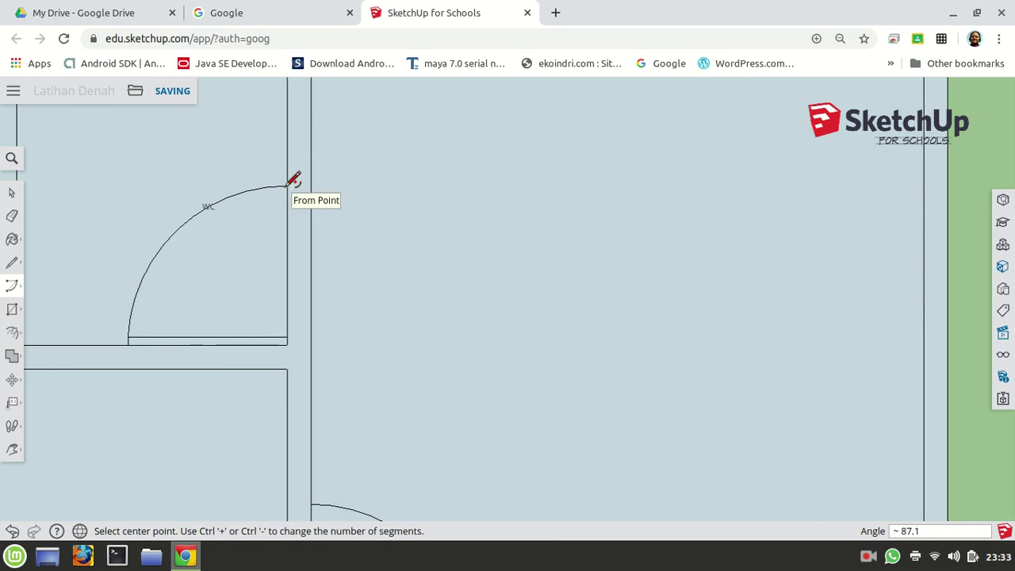
# Move the WC label about 0.41 m toward the room's upper left, clear of the door-swing arc
pyautogui.click(12, 194)
pyautogui.scroll(-3, 209, 208)
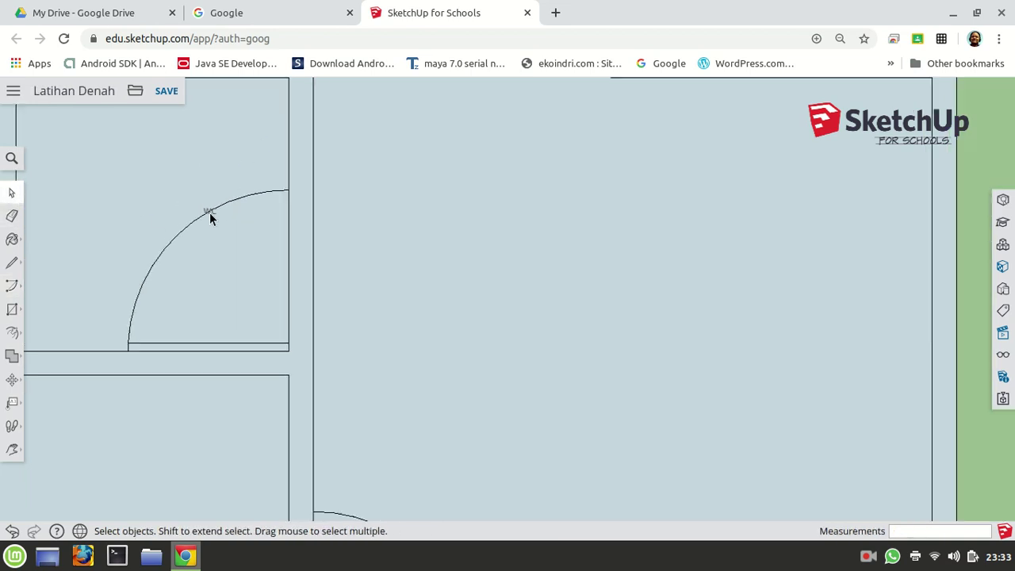
pyautogui.scroll(-2, 239, 233)
pyautogui.scroll(1, 240, 236)
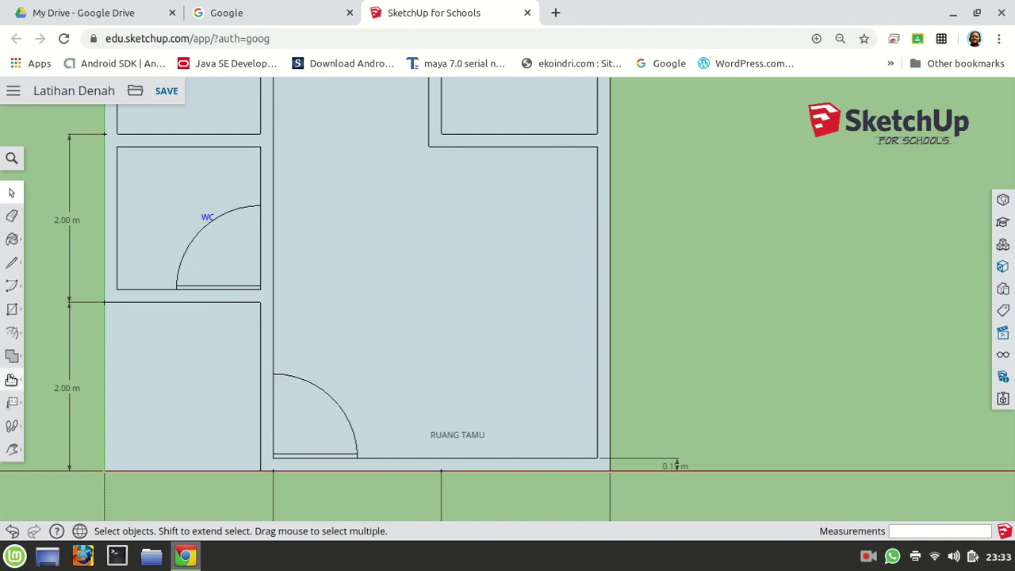
pyautogui.click(12, 379)
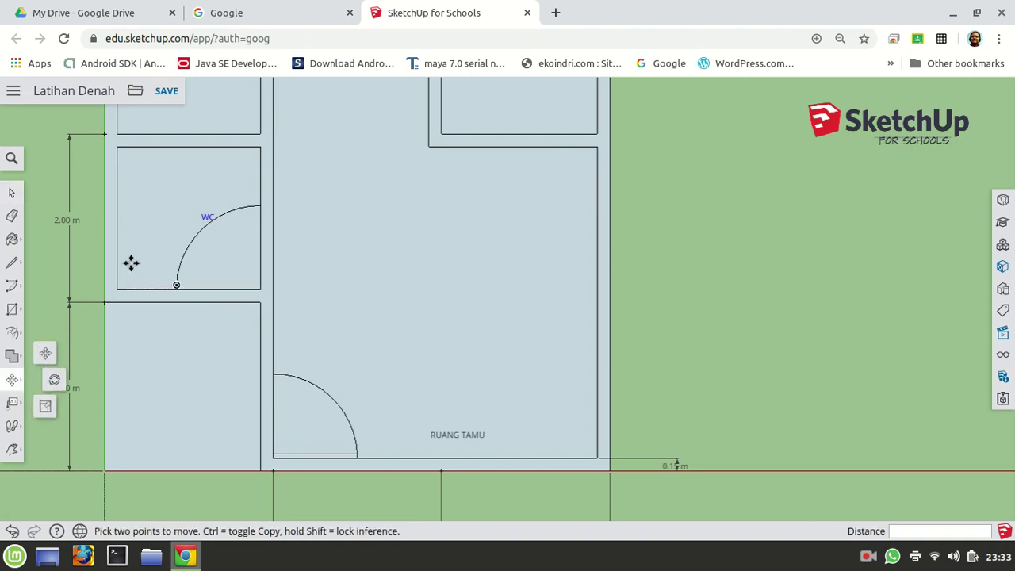
pyautogui.click(175, 199)
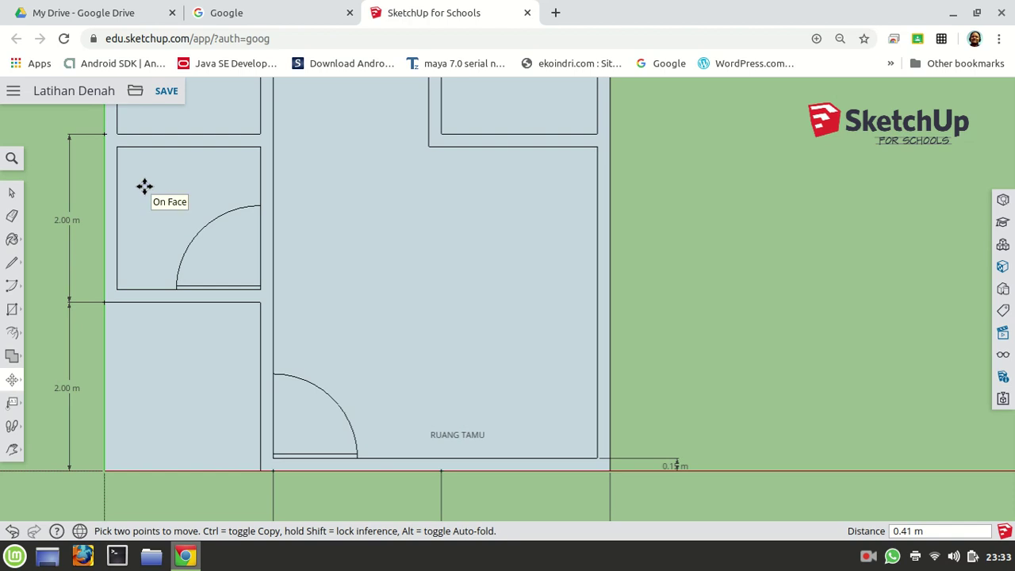
pyautogui.press('Escape')
pyautogui.scroll(-3, 607, 303)
pyautogui.scroll(-1, 690, 172)
pyautogui.scroll(1, 697, 167)
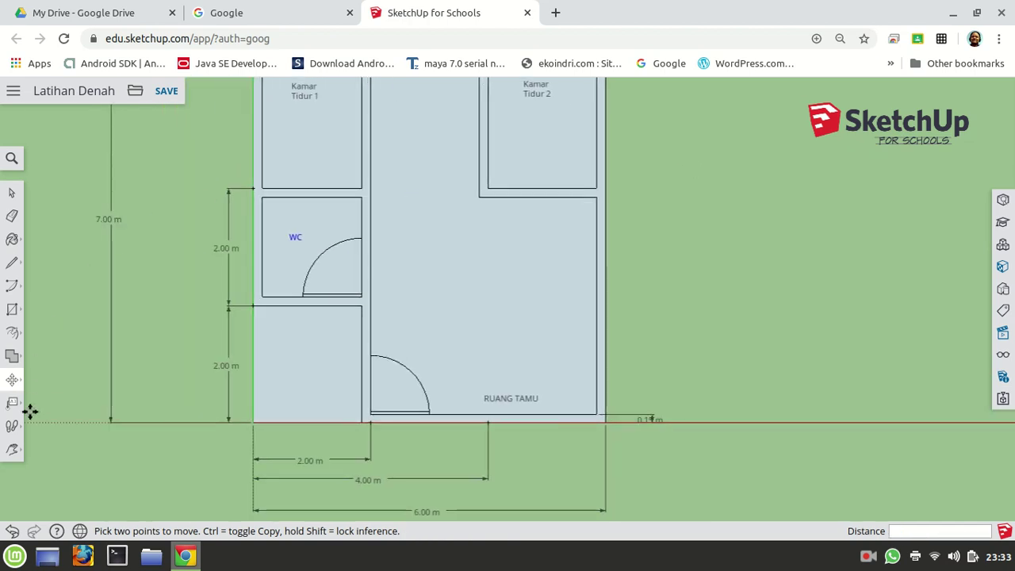
# Draw 1 m long, 0.05 m thick door leaves from Kamar Tidur 1's lower-right inner corner (0.05,1) and Kamar Tidur 2's lower-left inner corner (1,0.05)
pyautogui.click(12, 449)
pyautogui.moveTo(644, 211); pyautogui.dragTo(580, 296)
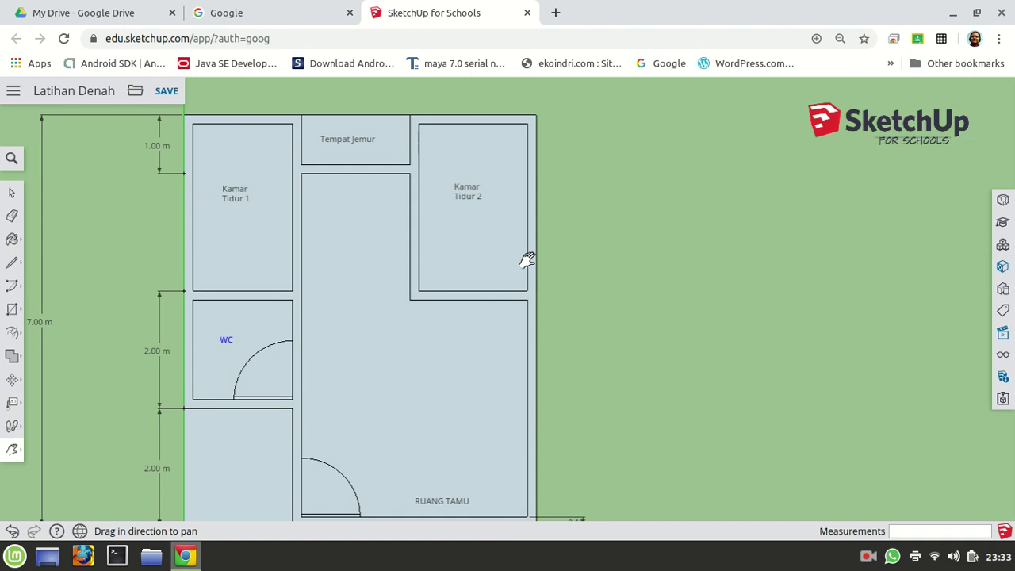
pyautogui.scroll(4, 357, 293)
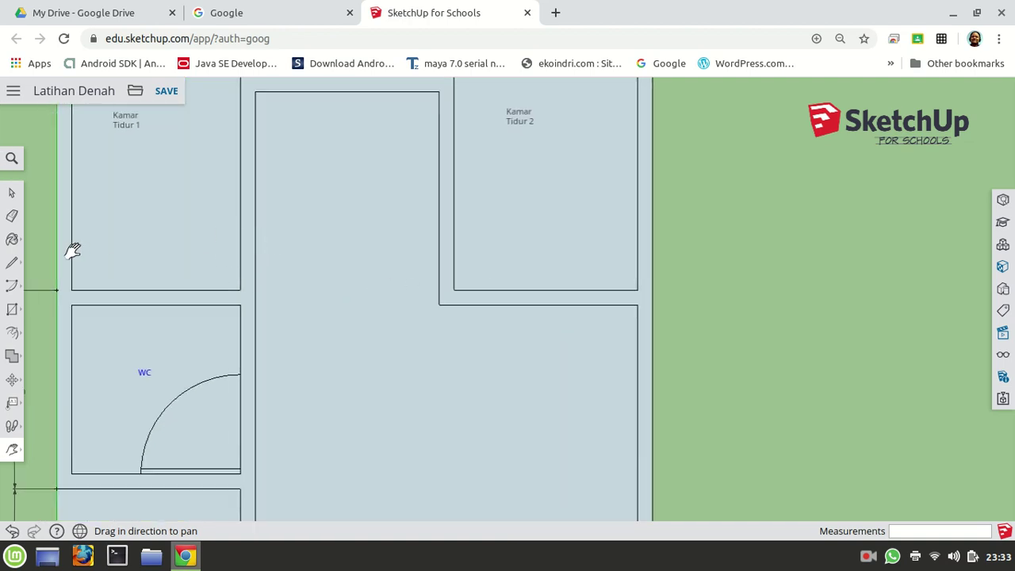
pyautogui.click(12, 310)
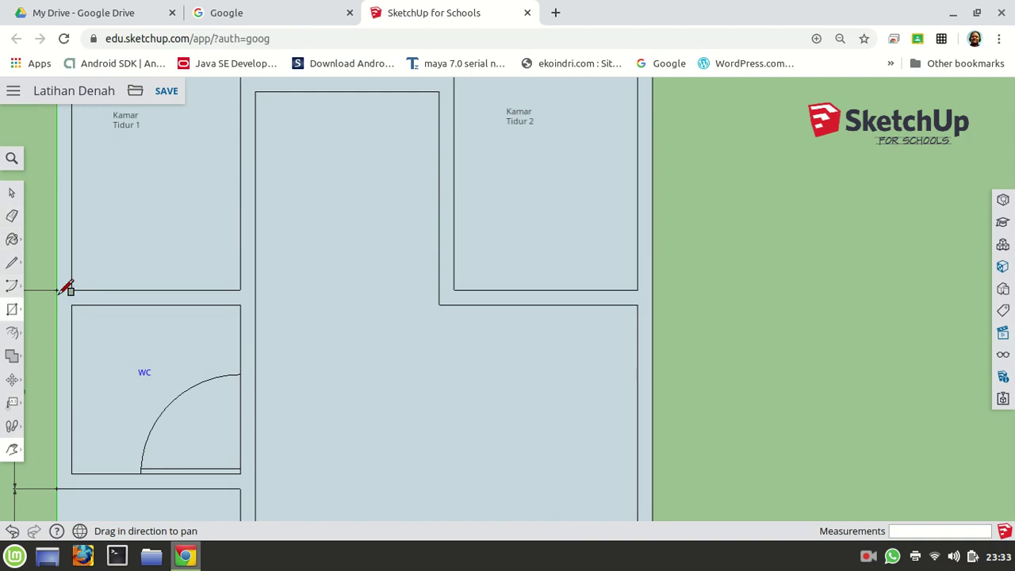
pyautogui.click(240, 289)
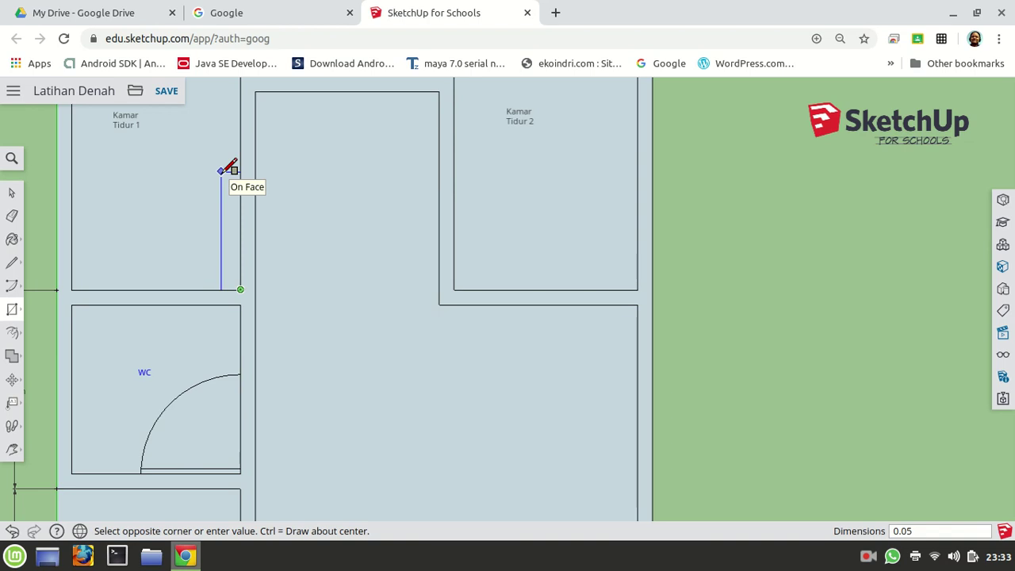
pyautogui.press('Return')
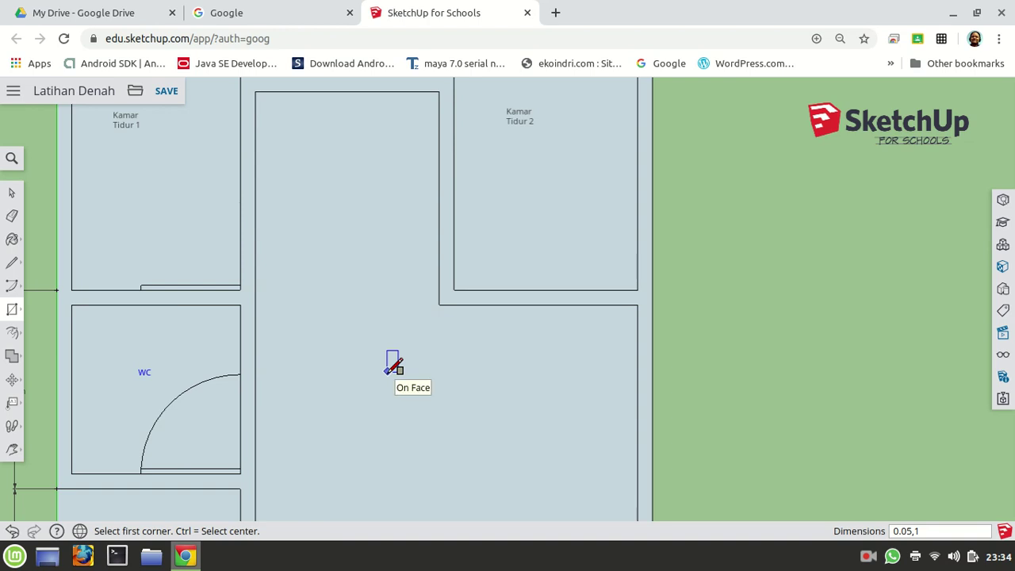
pyautogui.click(454, 289)
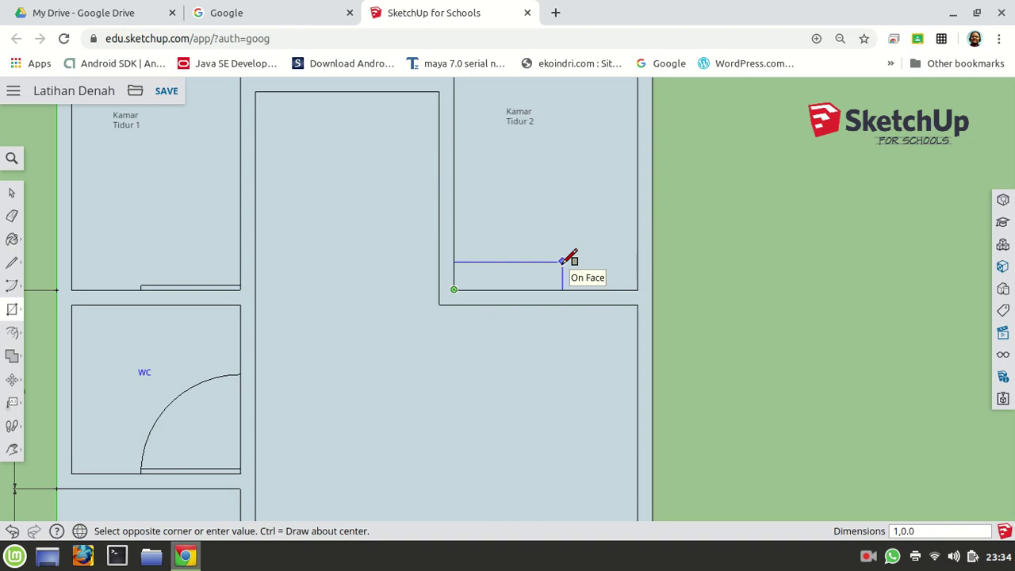
pyautogui.press('Return')
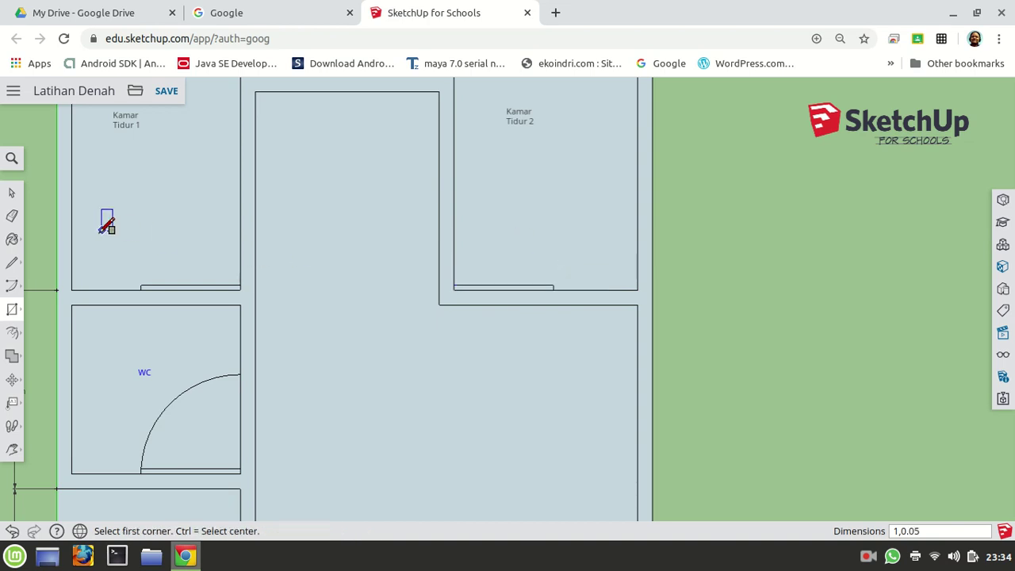
# Draw Kamar Tidur 1's door-swing arc of about 87.1 degrees, centred on the lower-right inner corner, from the leaf's free upper corner to the right wall
pyautogui.click(14, 287)
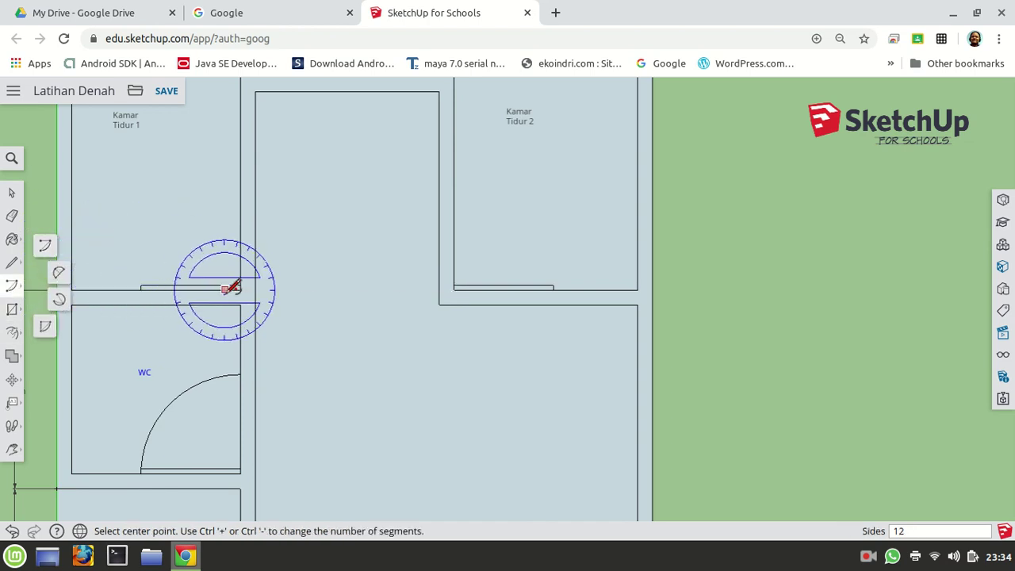
pyautogui.scroll(2, 255, 287)
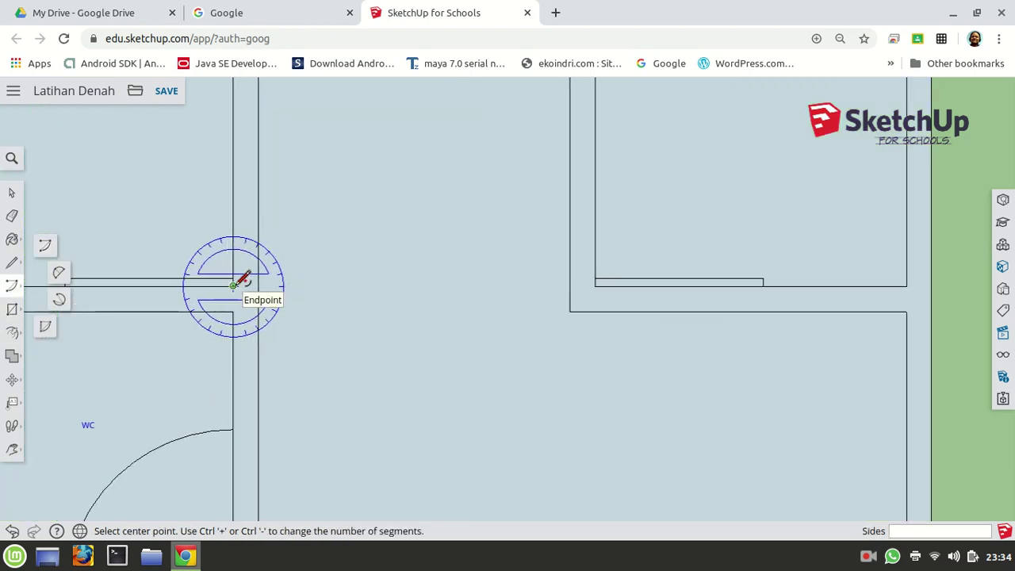
pyautogui.click(232, 285)
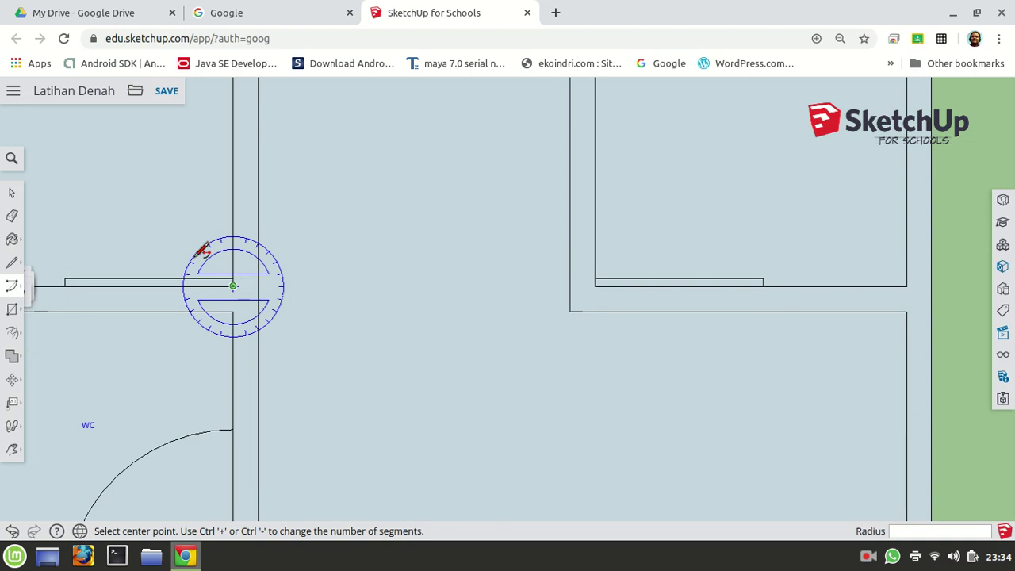
pyautogui.click(65, 278)
pyautogui.click(234, 121)
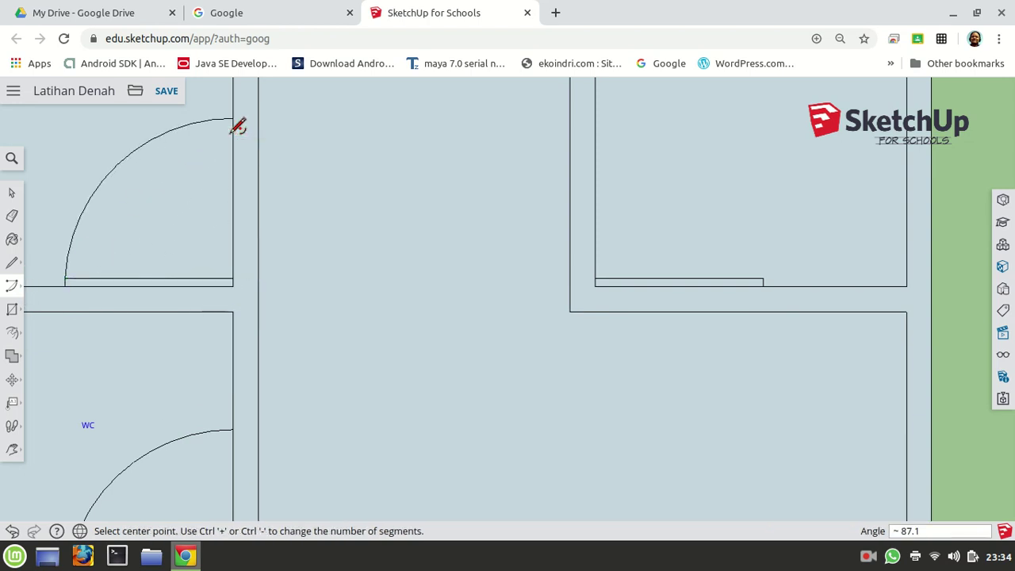
# Draw Kamar Tidur 2's door-swing arc of about 87.1 degrees, centred on the lower-left inner corner, from the leaf's free upper corner to the left wall
pyautogui.click(595, 284)
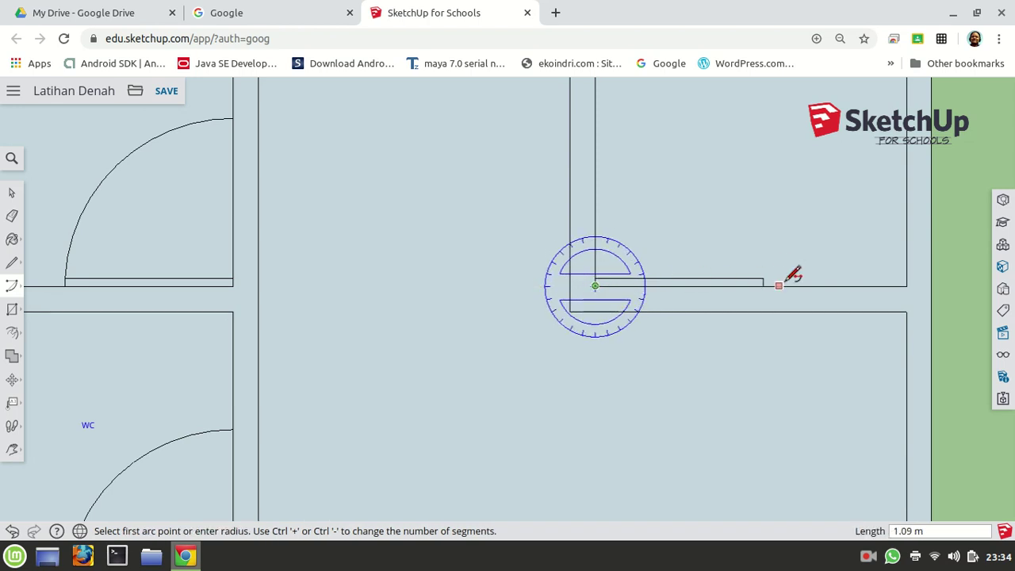
pyautogui.click(763, 277)
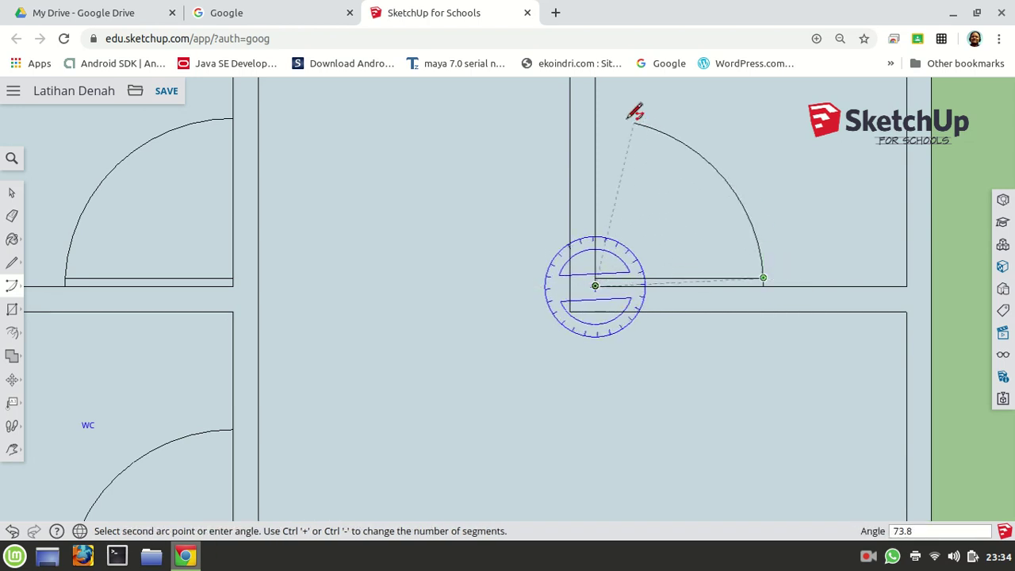
pyautogui.click(600, 117)
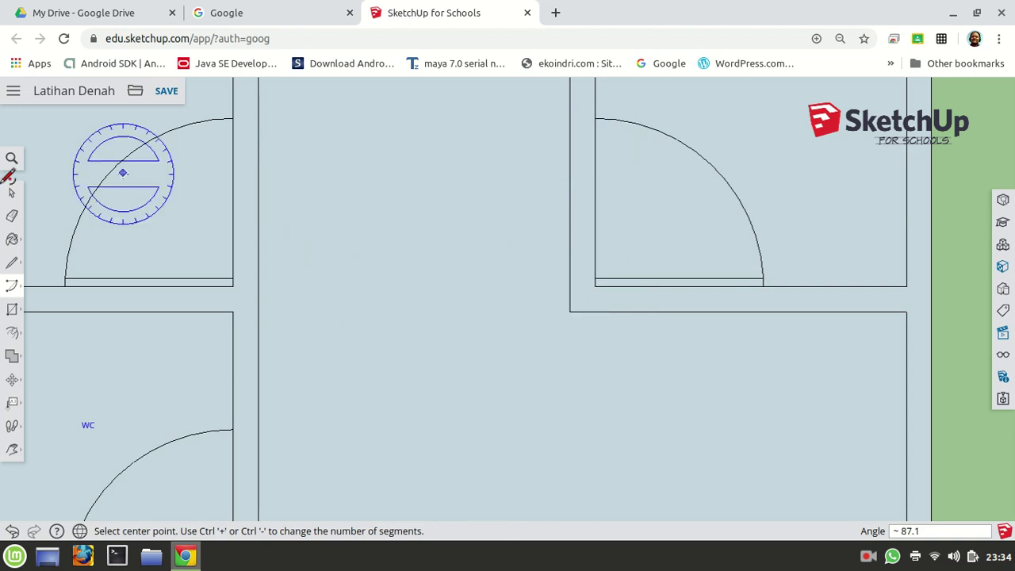
pyautogui.click(11, 194)
pyautogui.scroll(-6, 470, 243)
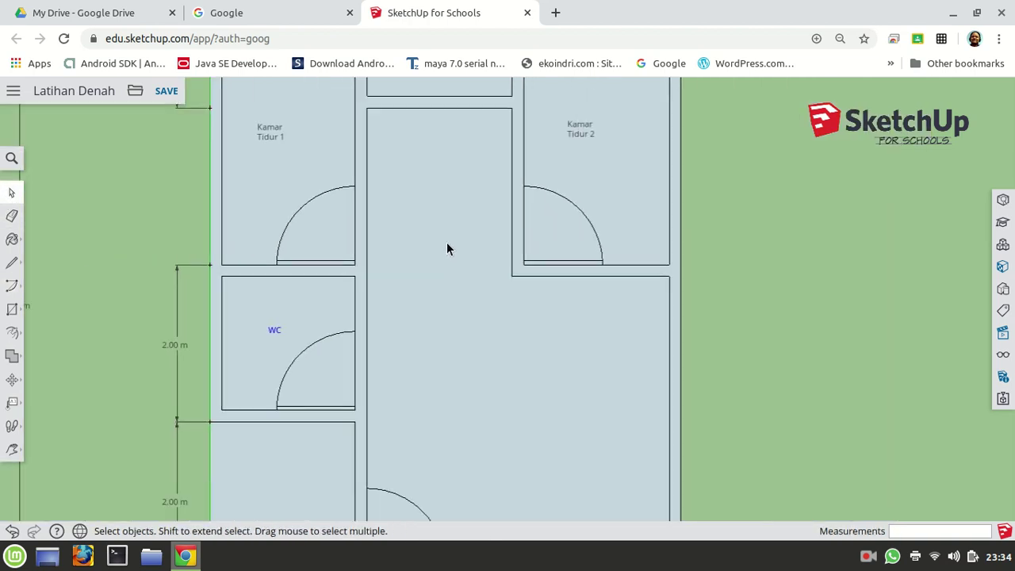
pyautogui.scroll(1, 499, 84)
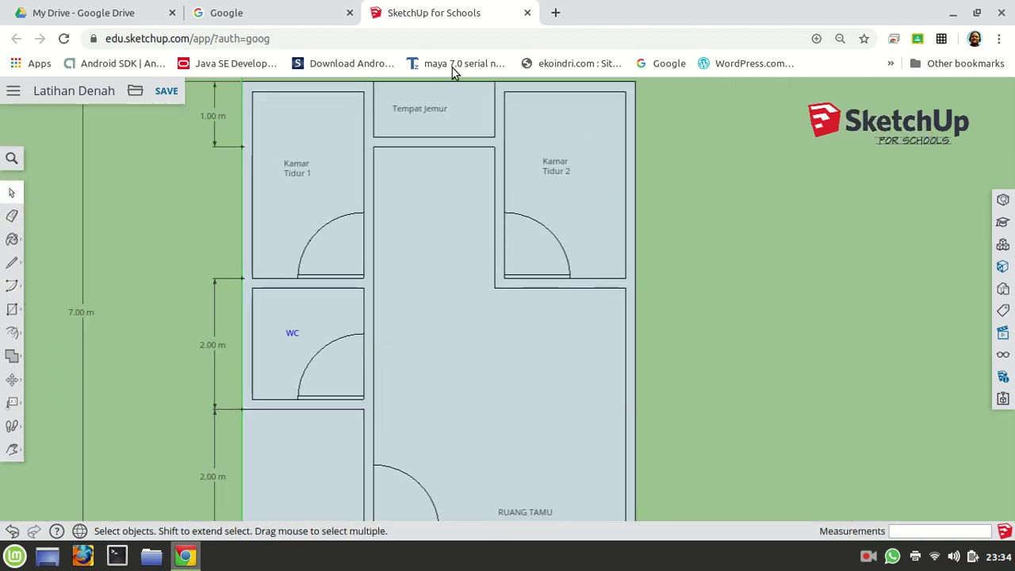
pyautogui.scroll(2, 398, 113)
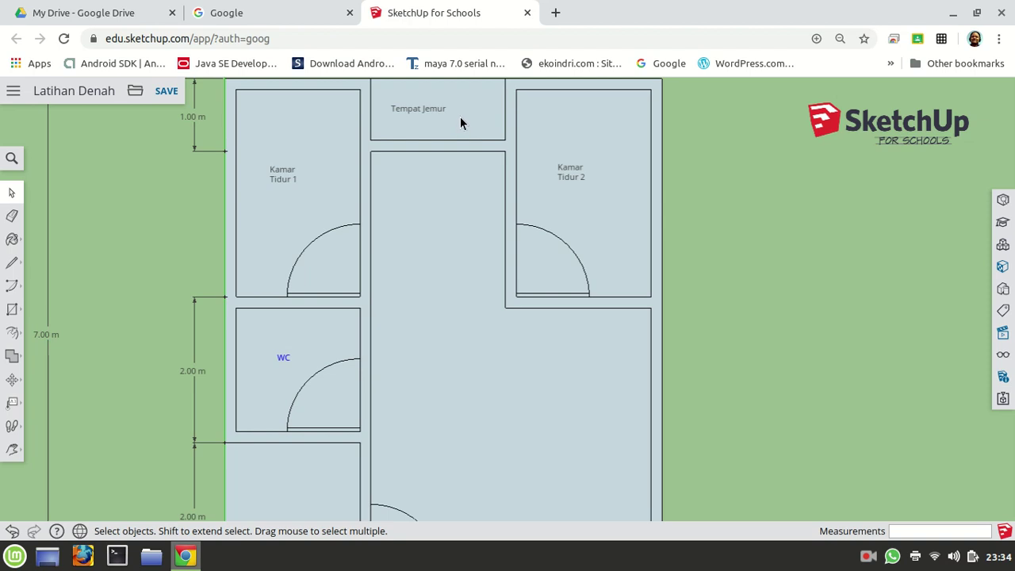
pyautogui.scroll(-1, 465, 127)
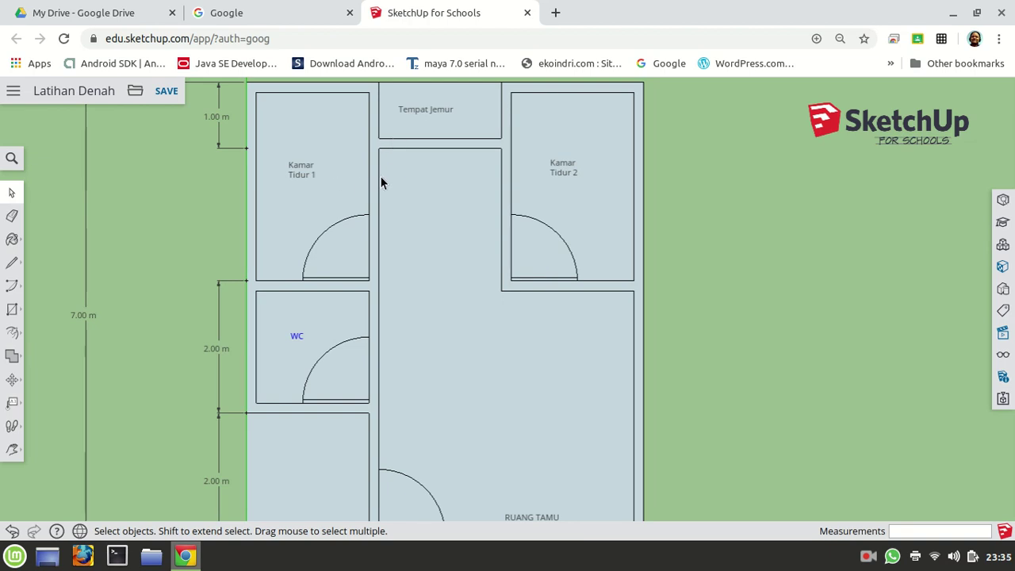
pyautogui.scroll(-2, 449, 302)
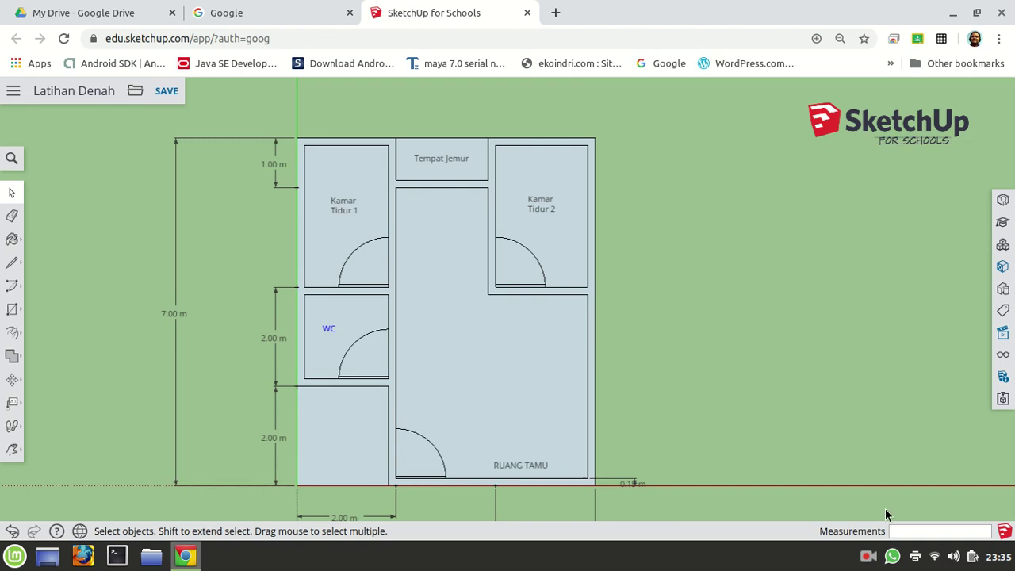
pyautogui.click(12, 449)
pyautogui.moveTo(653, 333); pyautogui.dragTo(609, 292)
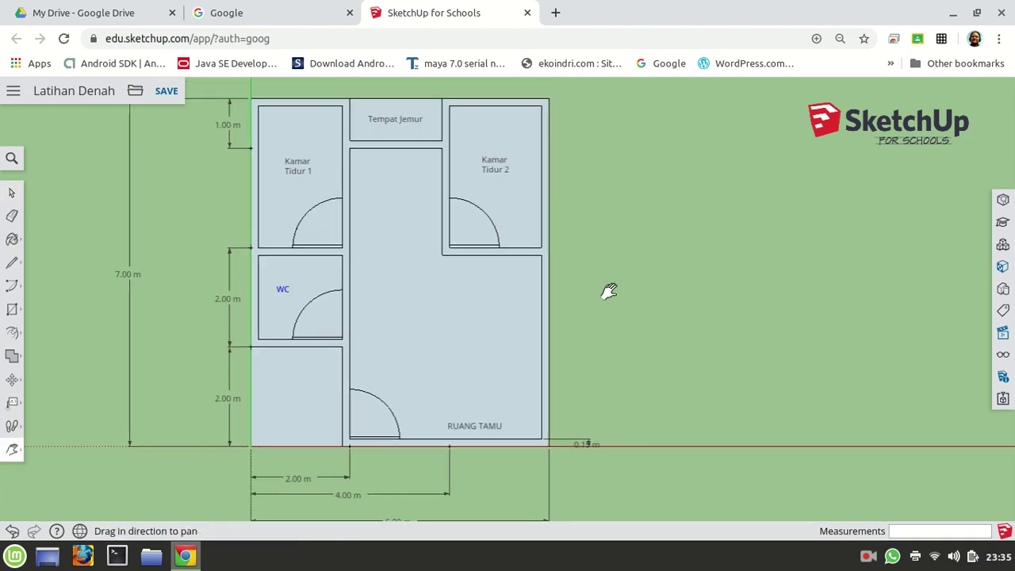
pyautogui.click(868, 558)
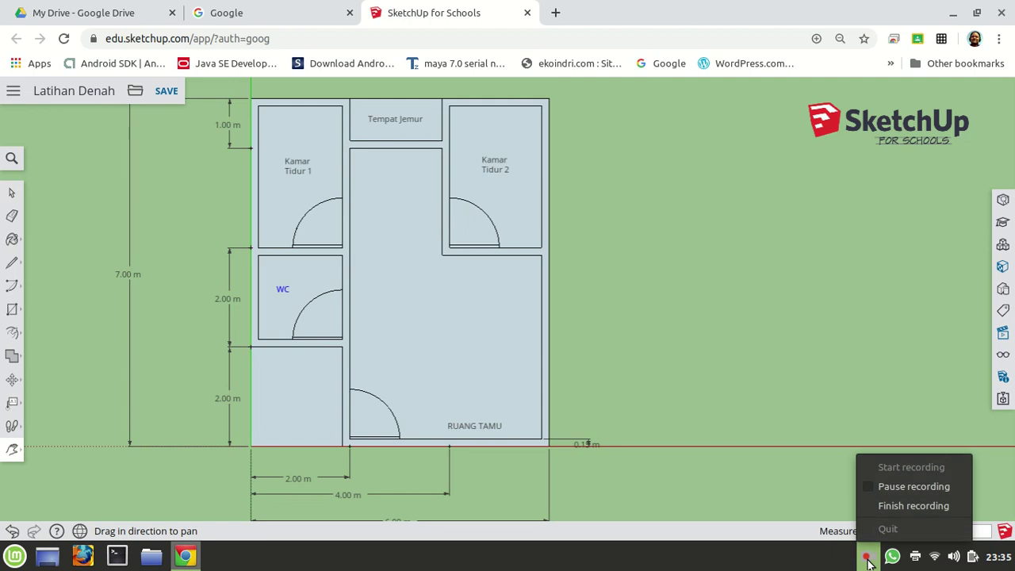
pyautogui.click(894, 483)
# Draw a 1 by 0.05 m door-leaf rectangle in Tempat Jemur from its lower-right inner corner, extending into the room along the lower wall
pyautogui.click(12, 309)
pyautogui.scroll(4, 448, 132)
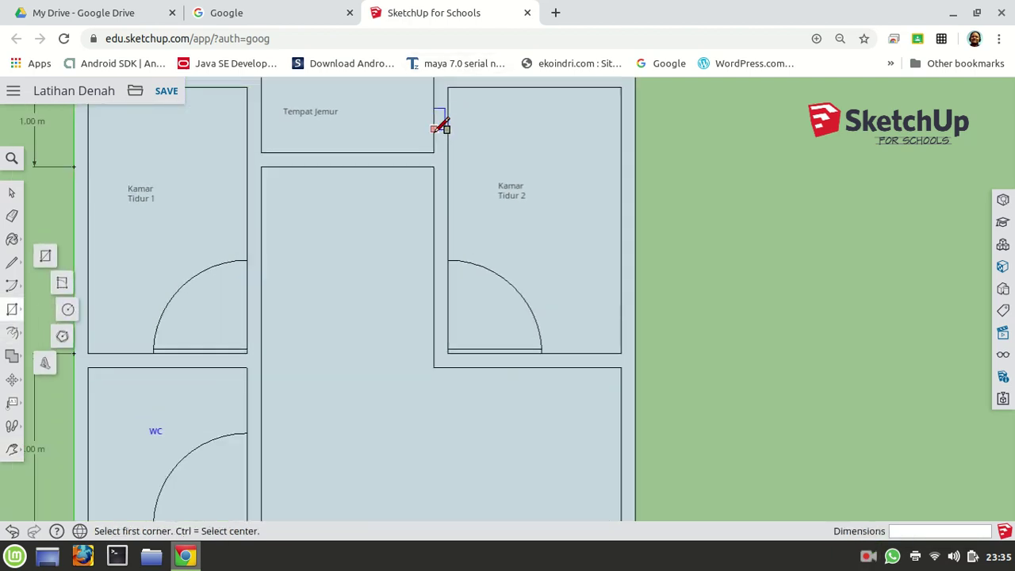
pyautogui.click(433, 151)
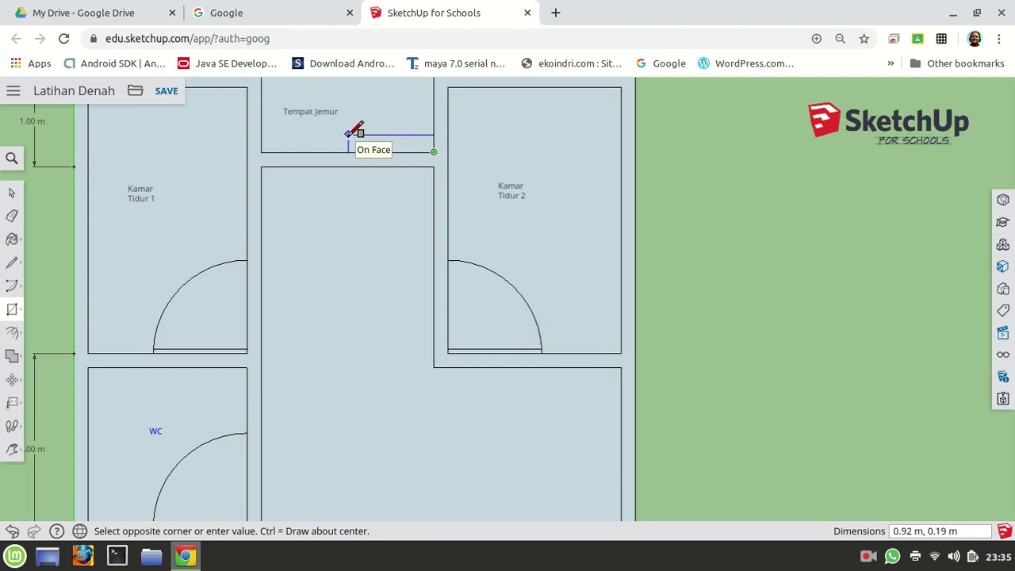
pyautogui.write('1,0.05')
pyautogui.press('Return')
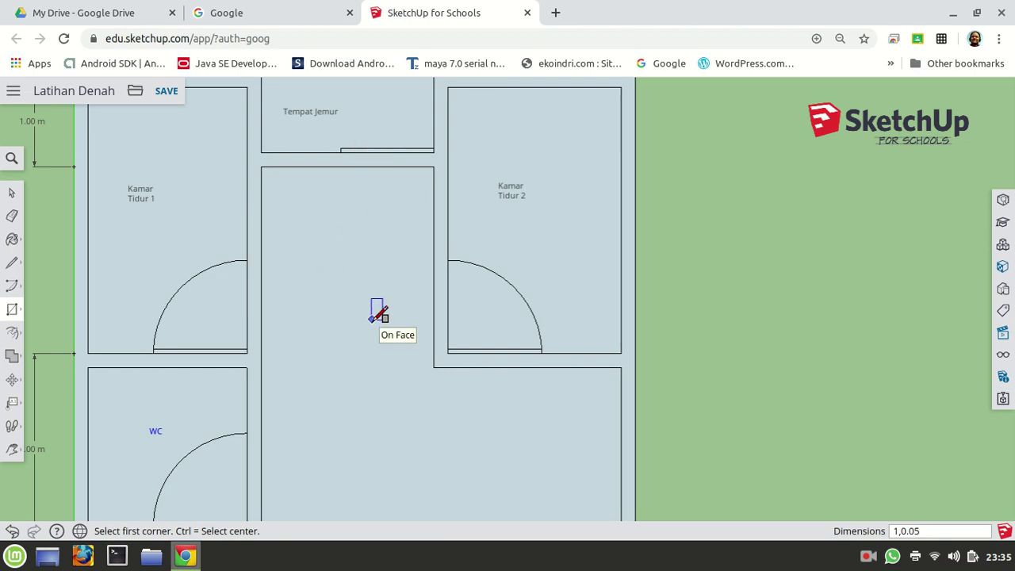
pyautogui.scroll(-2, 369, 313)
pyautogui.scroll(-1, 390, 448)
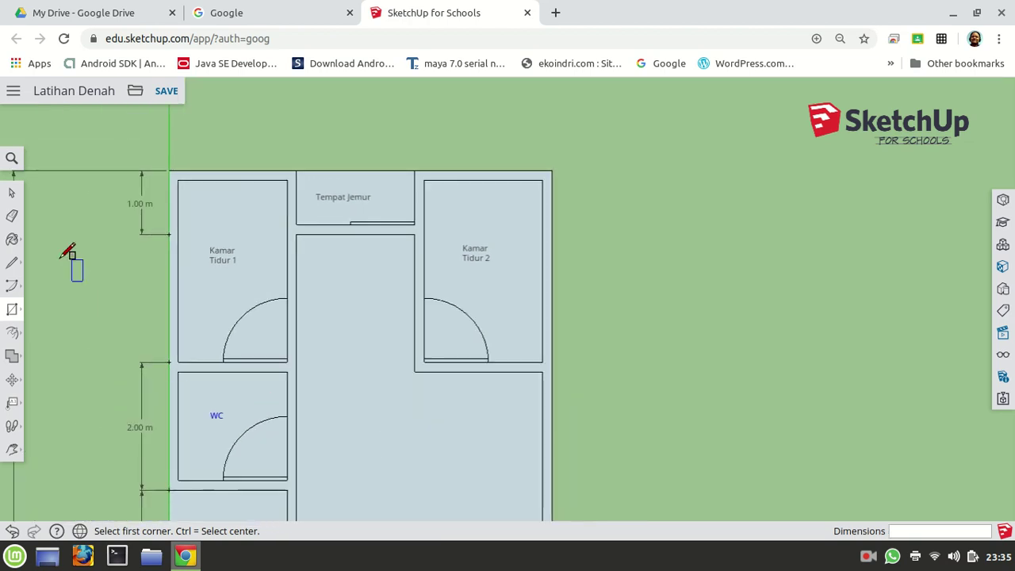
pyautogui.click(12, 450)
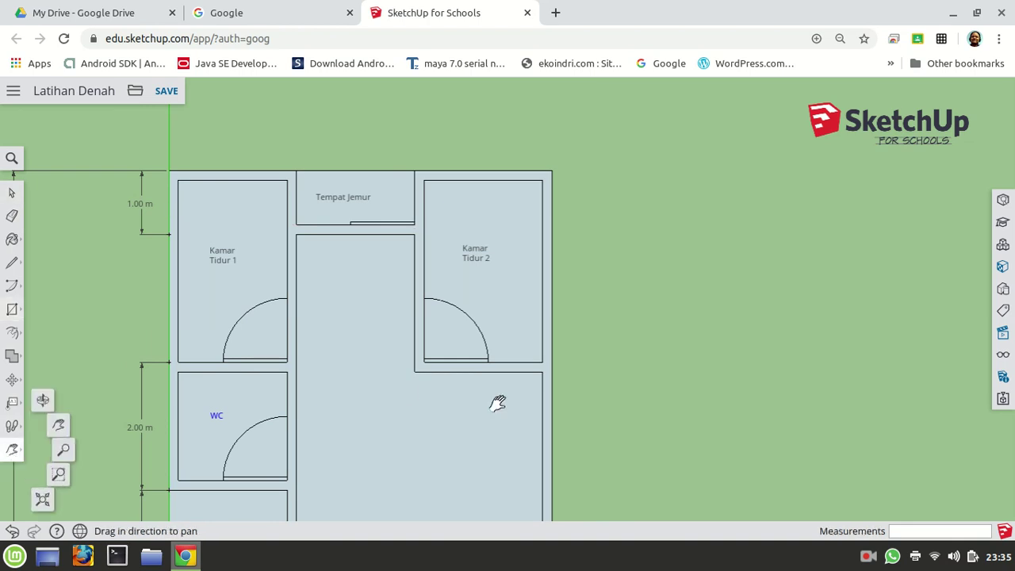
pyautogui.moveTo(408, 392); pyautogui.dragTo(560, 290)
pyautogui.scroll(-2, 564, 283)
pyautogui.scroll(-1, 557, 253)
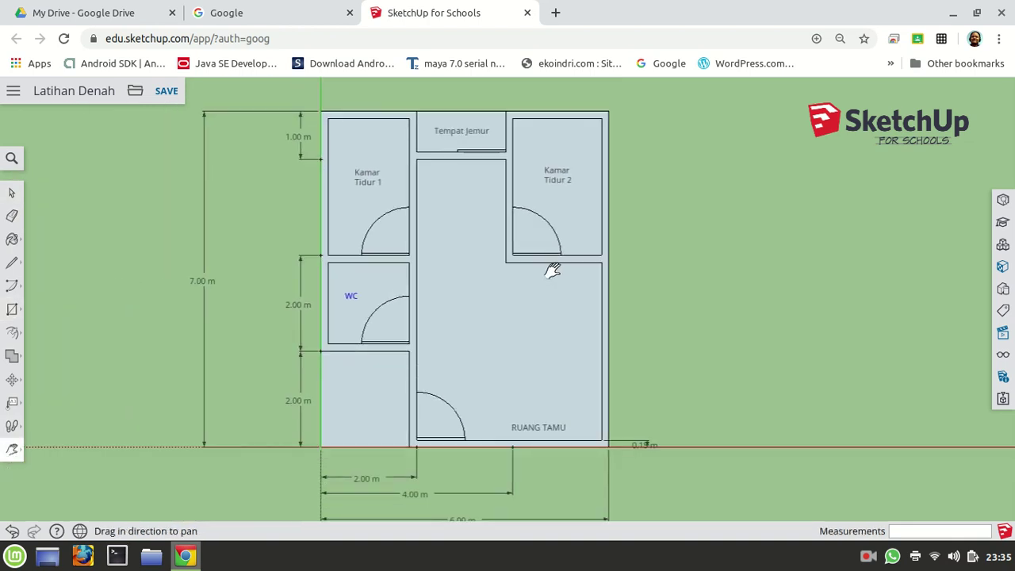
pyautogui.scroll(-1, 560, 273)
pyautogui.scroll(1, 570, 275)
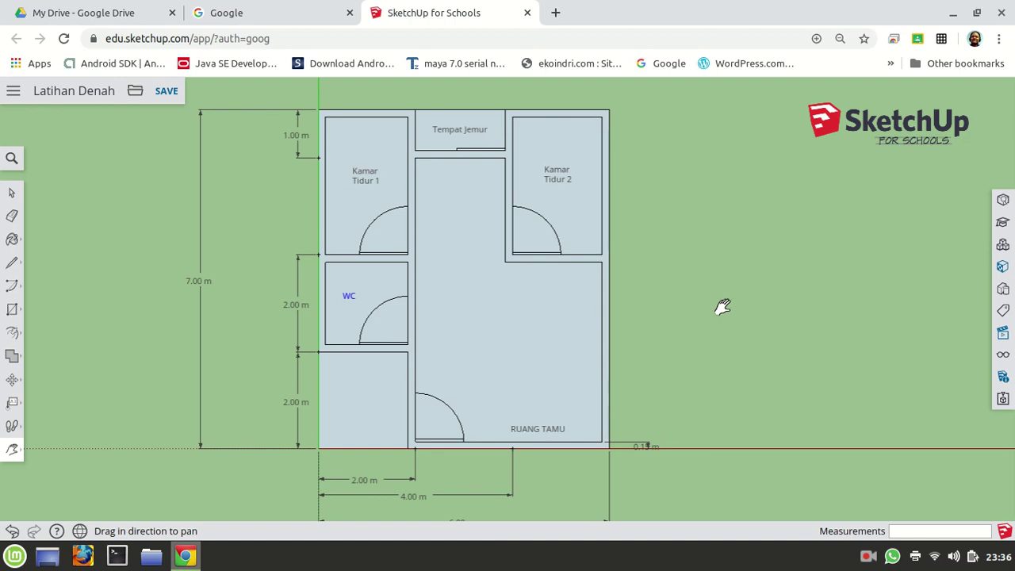
pyautogui.click(12, 193)
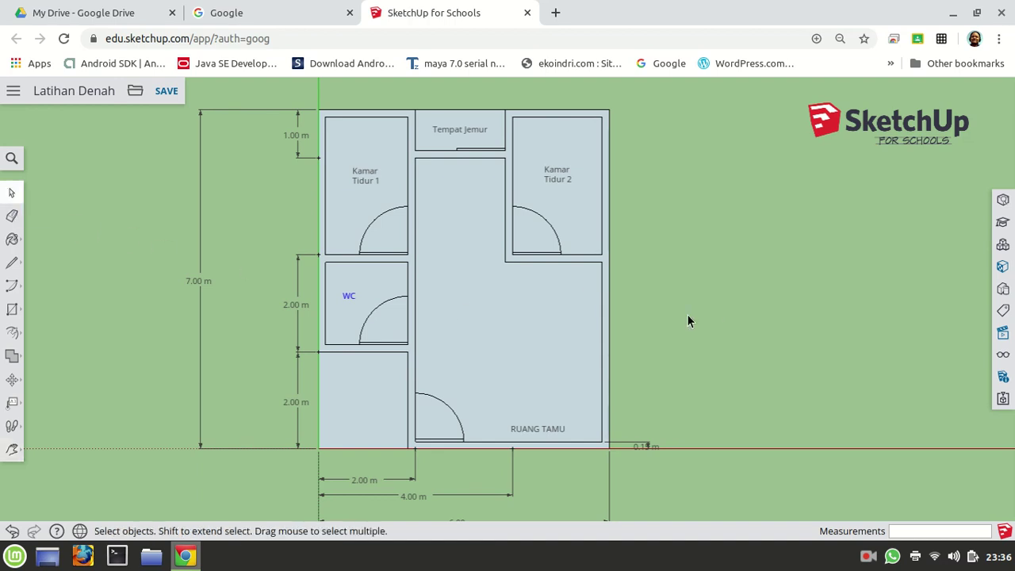
pyautogui.click(869, 559)
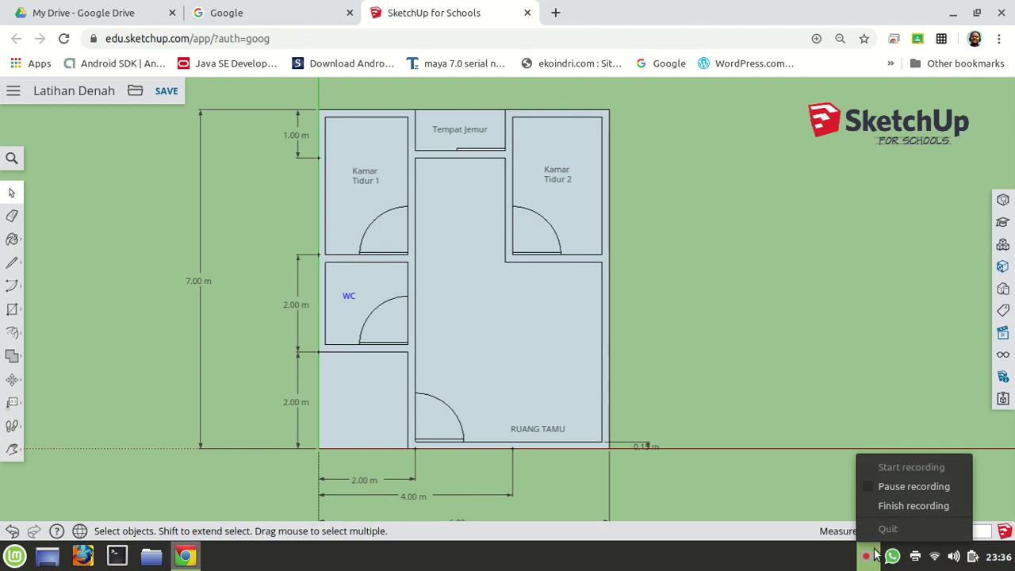